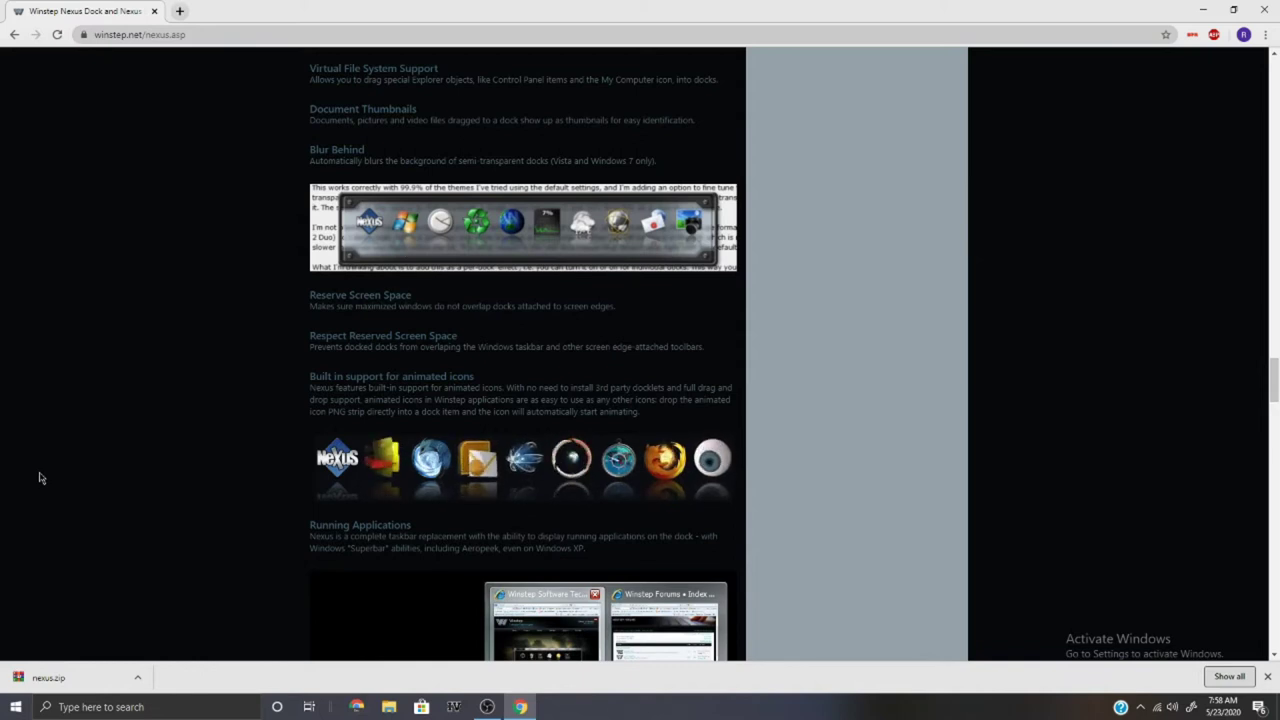
# Read through the Nexus feature descriptions on the product page, from the dock display options down to the Keyboard Navigation section.
pyautogui.scroll(-3, 40, 478)
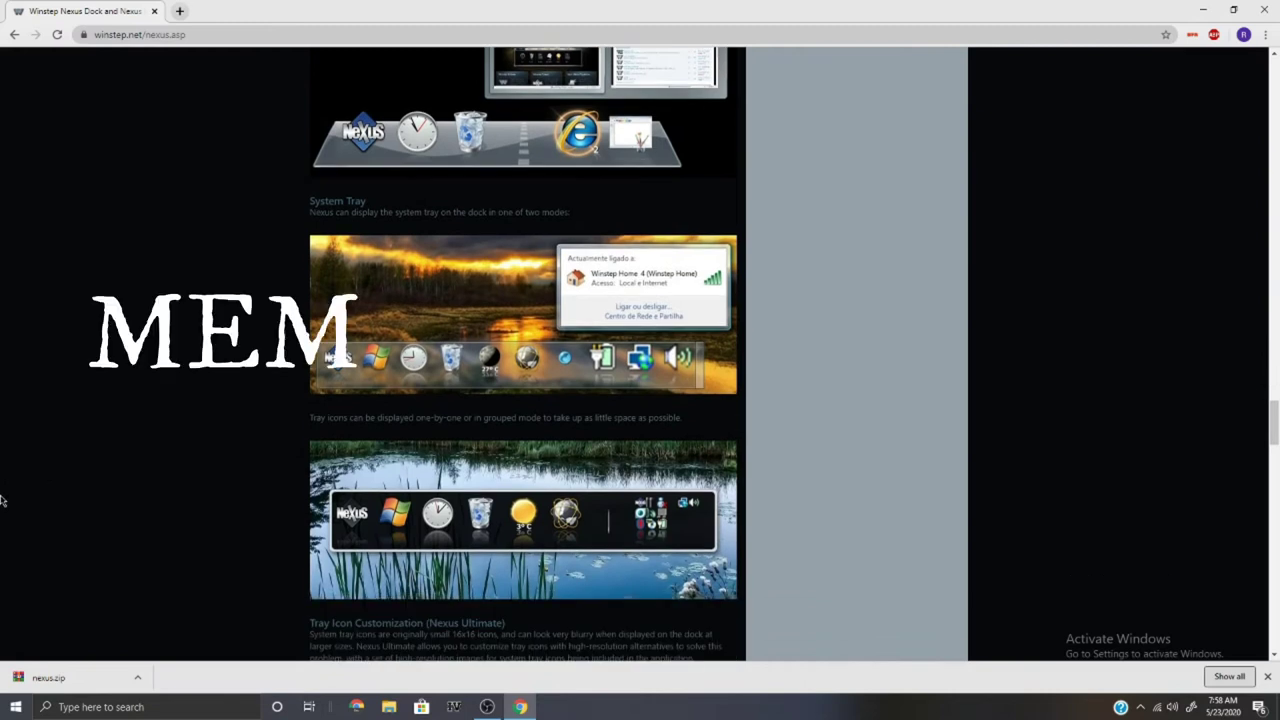
pyautogui.scroll(-6, 2, 490)
pyautogui.scroll(-5, 2, 500)
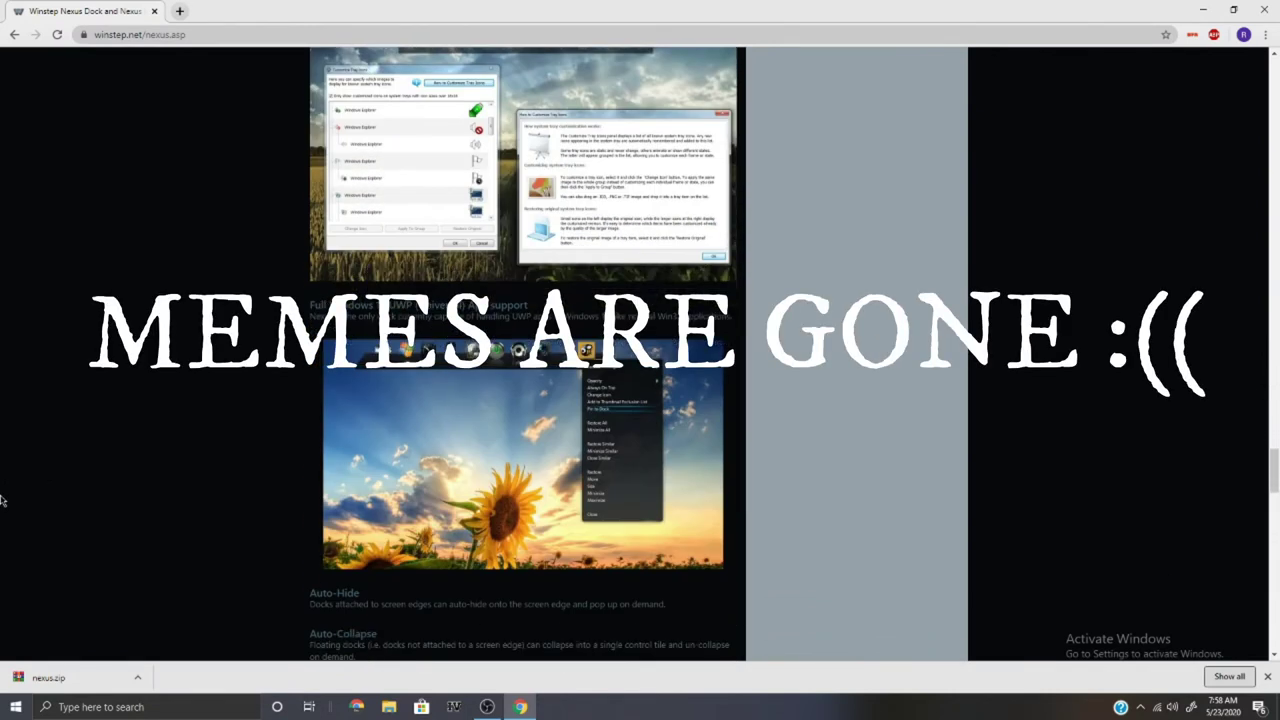
pyautogui.scroll(-5, 2, 500)
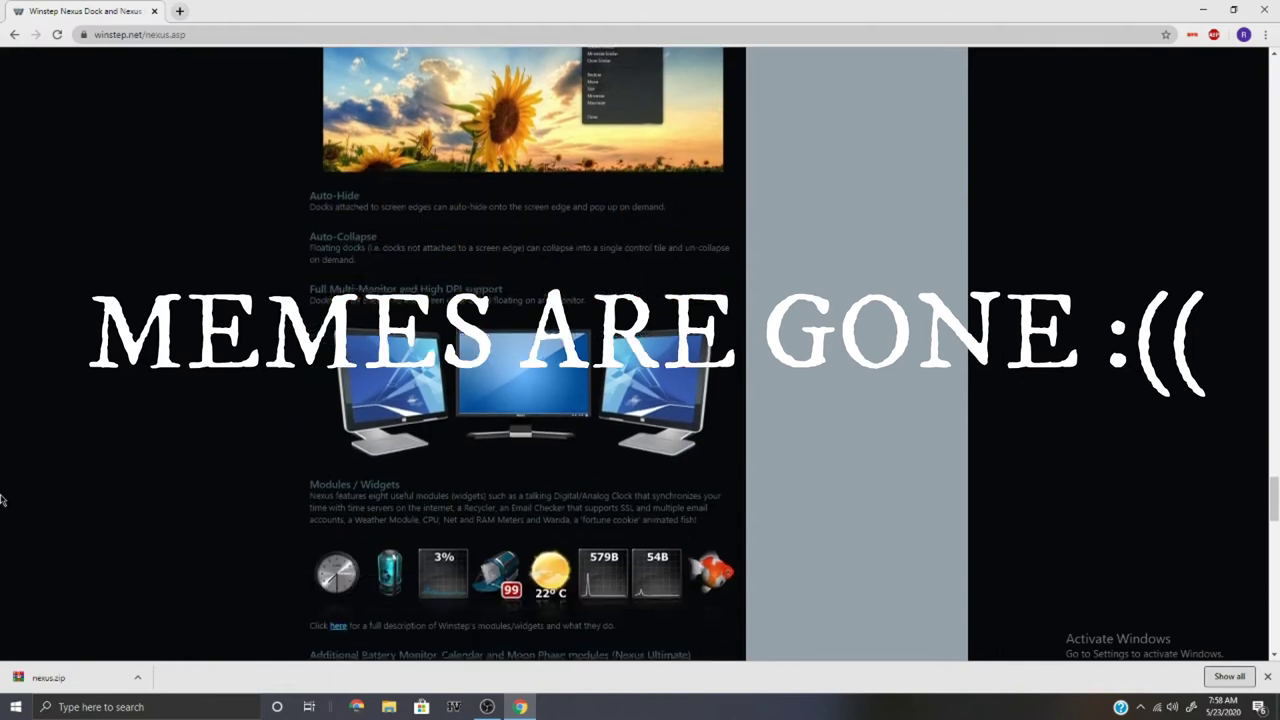
pyautogui.scroll(-7, 2, 500)
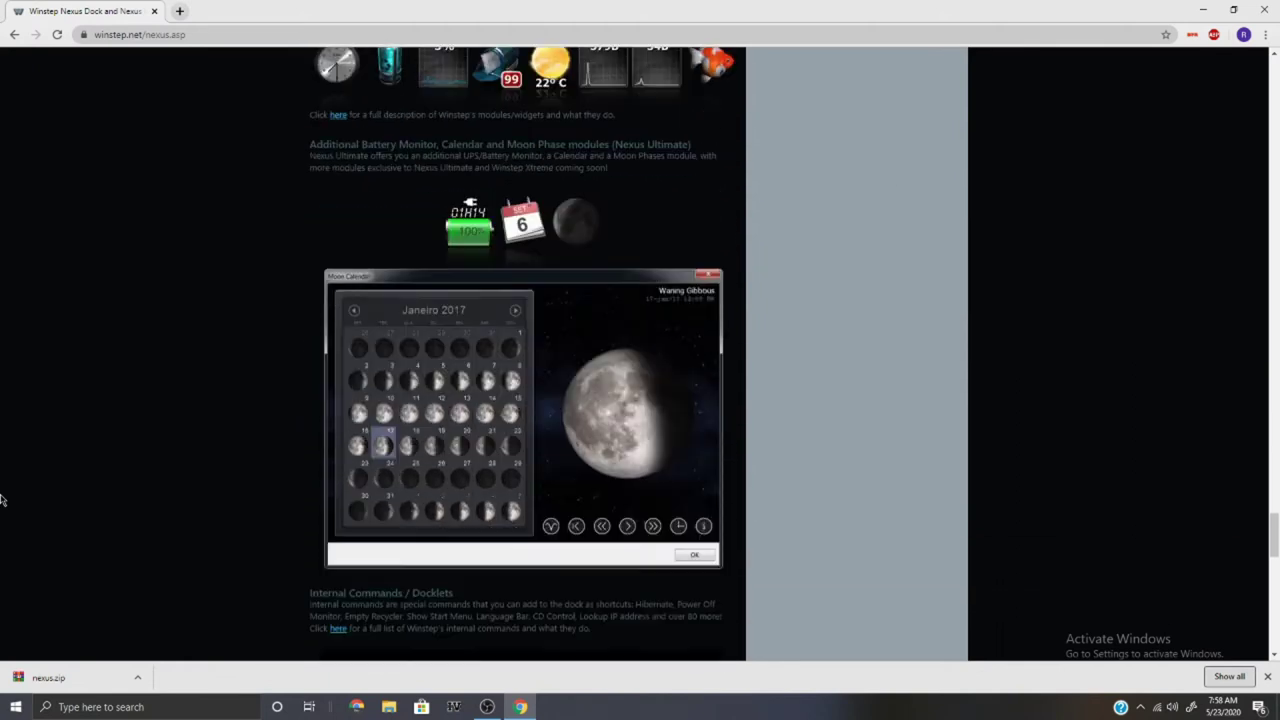
pyautogui.scroll(-6, 2, 500)
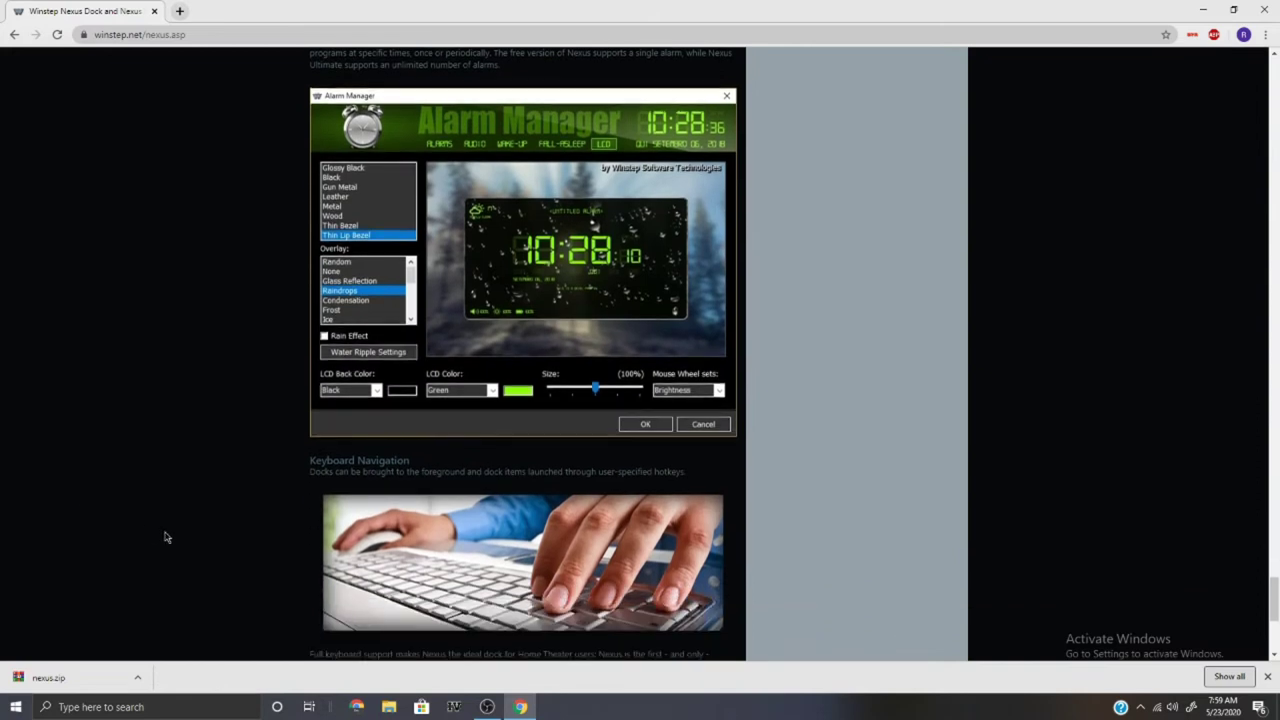
pyautogui.scroll(-4, 140, 550)
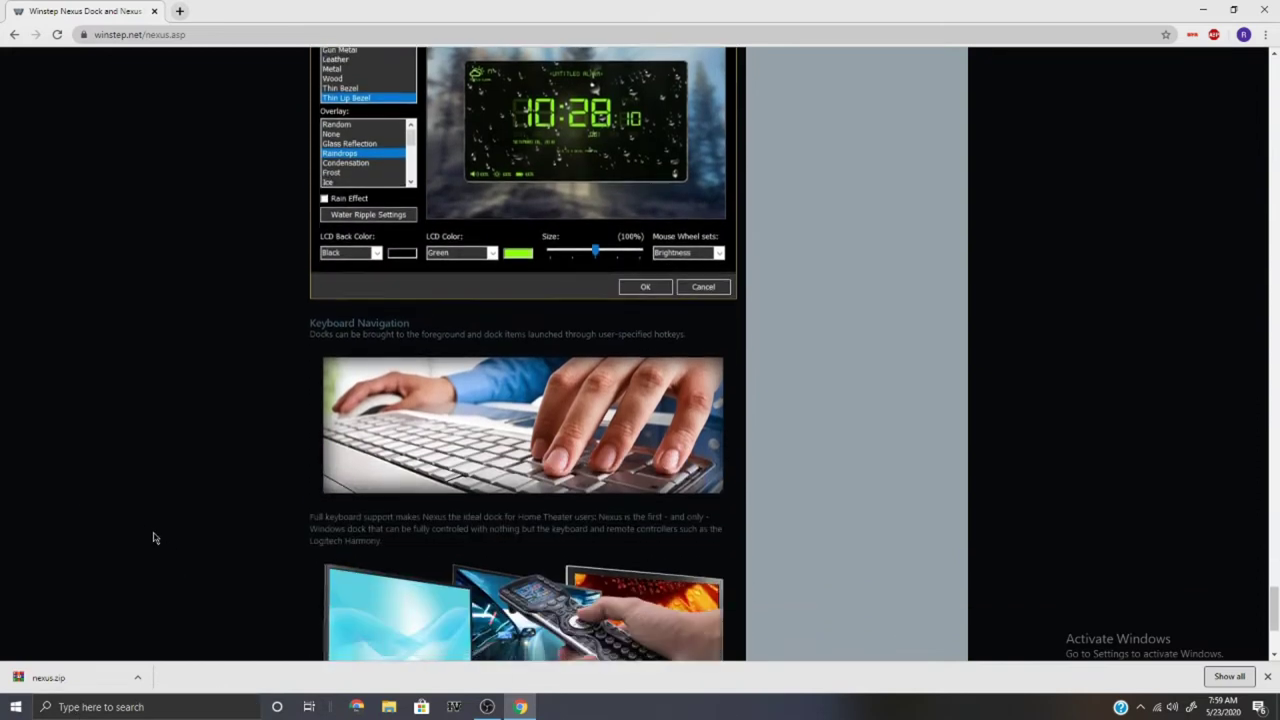
# Open the downloaded nexus.zip, dismiss the licence reminder, and start NexusSetup.exe with English as the setup language.
pyautogui.click(72, 680)
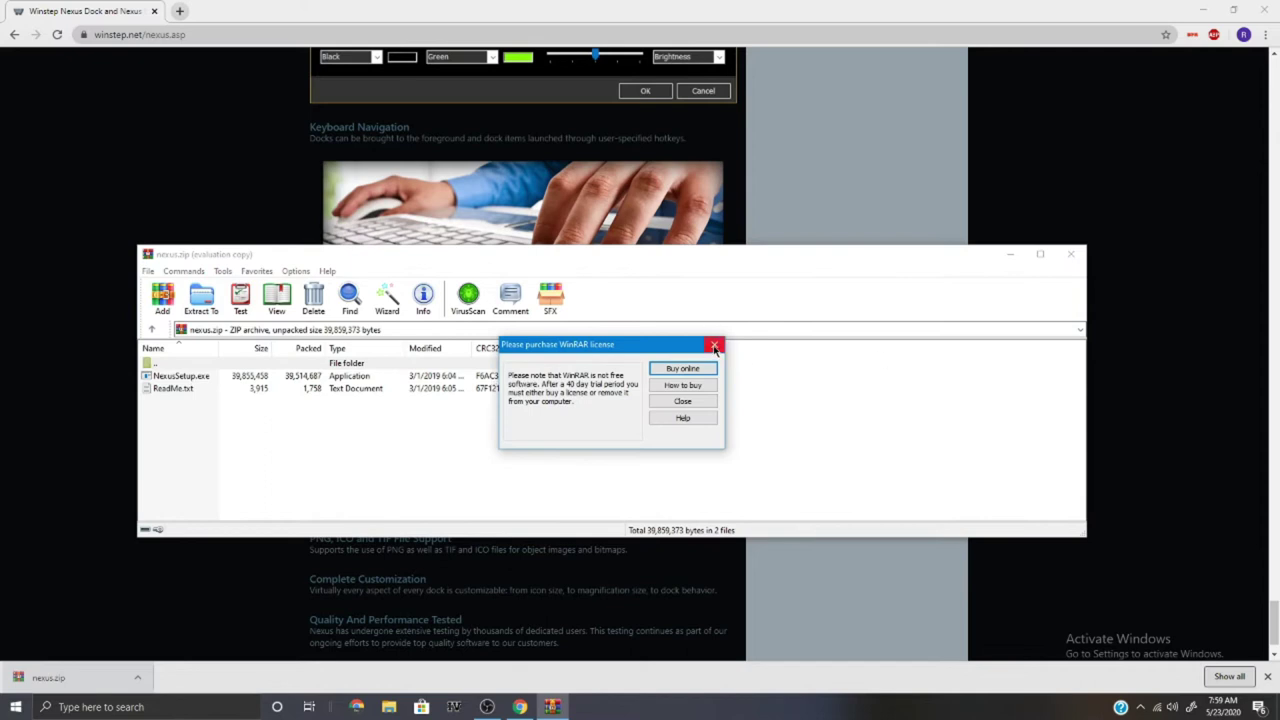
pyautogui.click(712, 346)
pyautogui.doubleClick(497, 377)
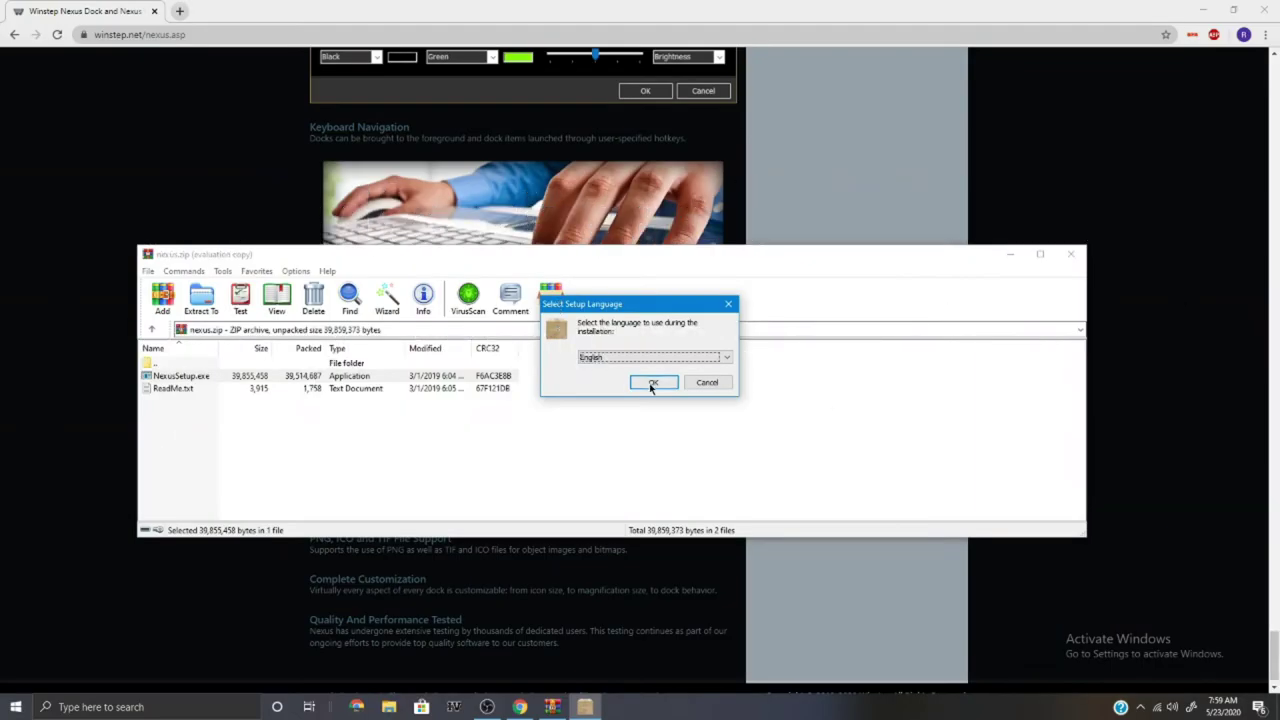
pyautogui.click(656, 381)
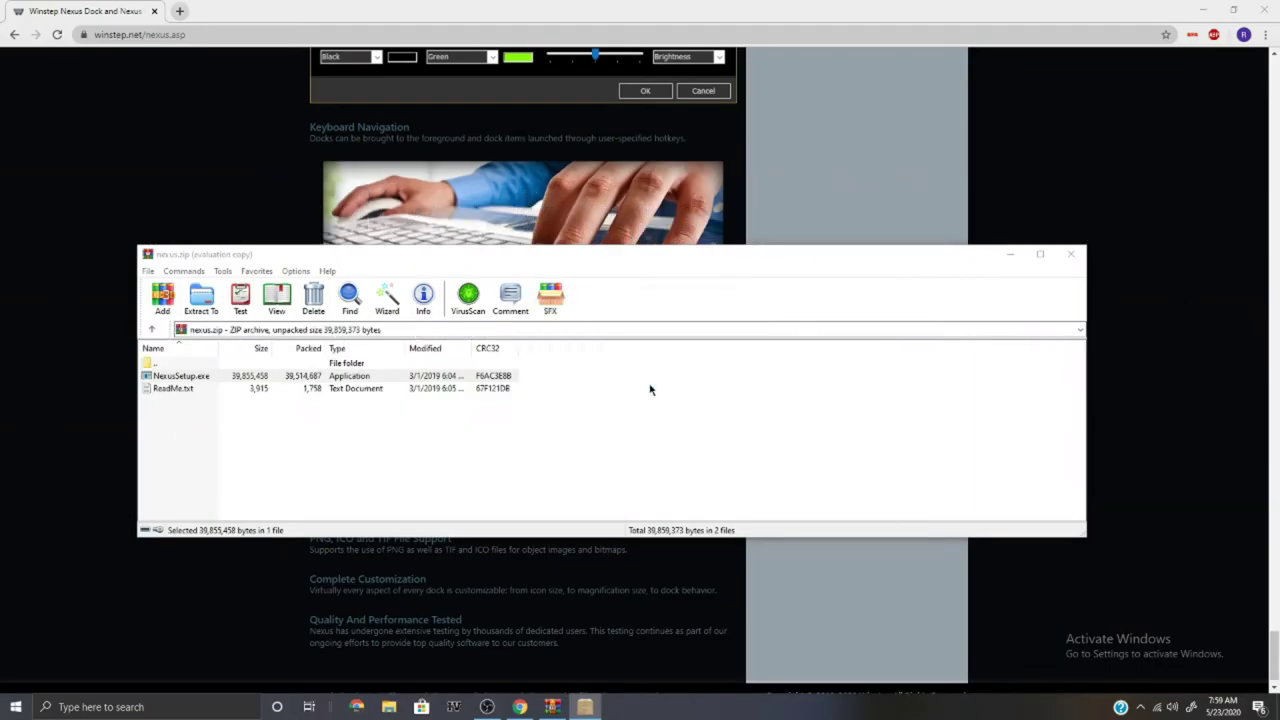
# Complete the Nexus setup wizard and finish it with Launch Nexus enabled.
pyautogui.click(557, 419)
pyautogui.click(733, 460)
pyautogui.click(733, 460)
pyautogui.click(714, 460)
pyautogui.click(711, 461)
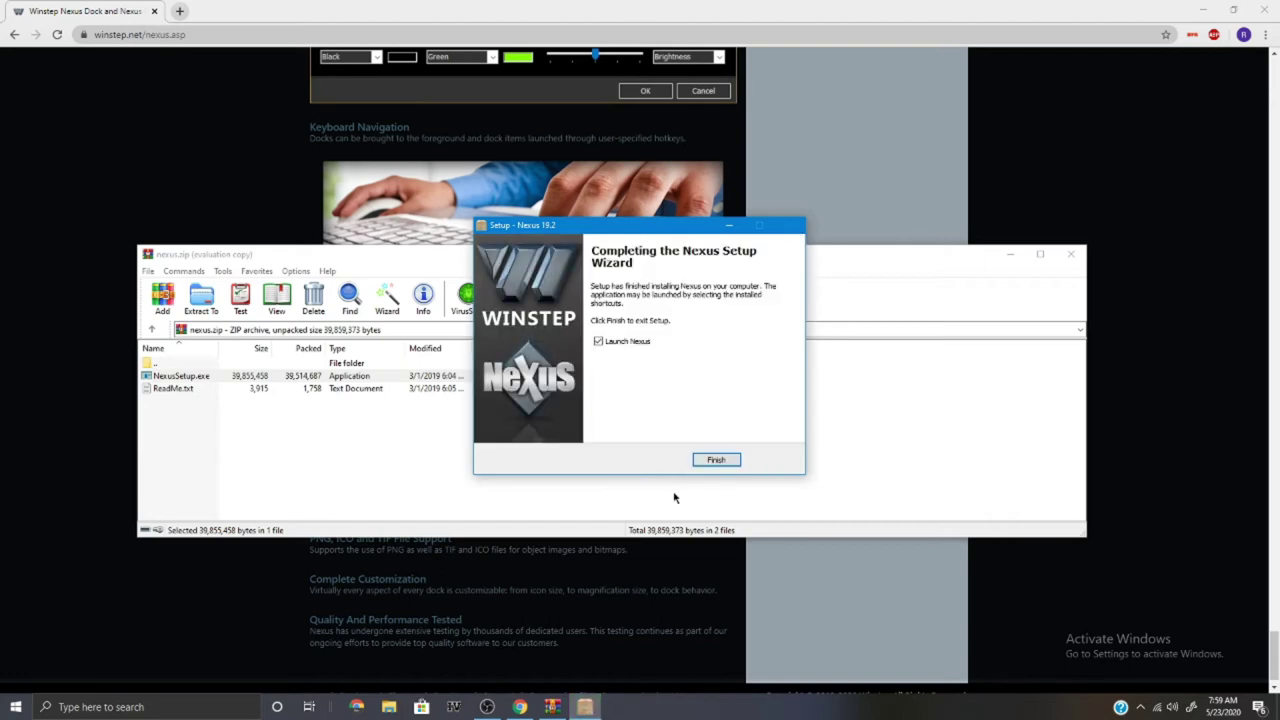
pyautogui.click(716, 460)
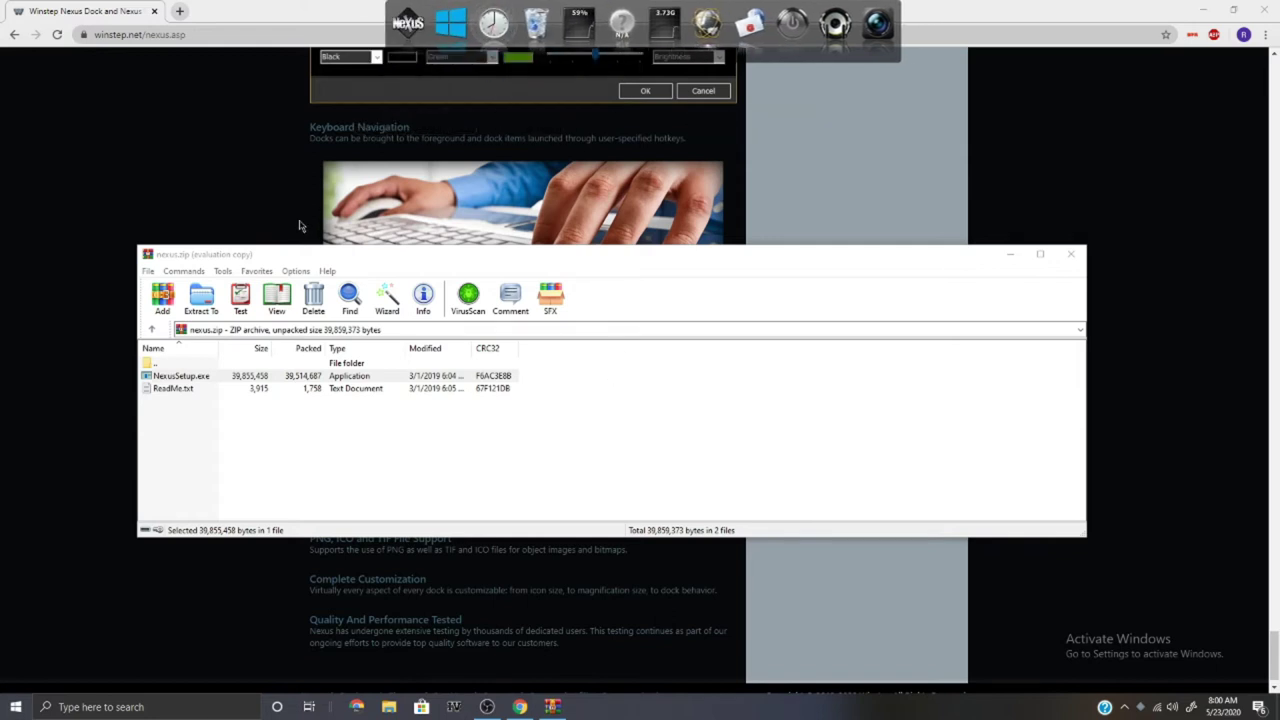
# Open the Nexus dock preferences, preview several of the available themes and select Aero LowRes.
pyautogui.click(408, 22)
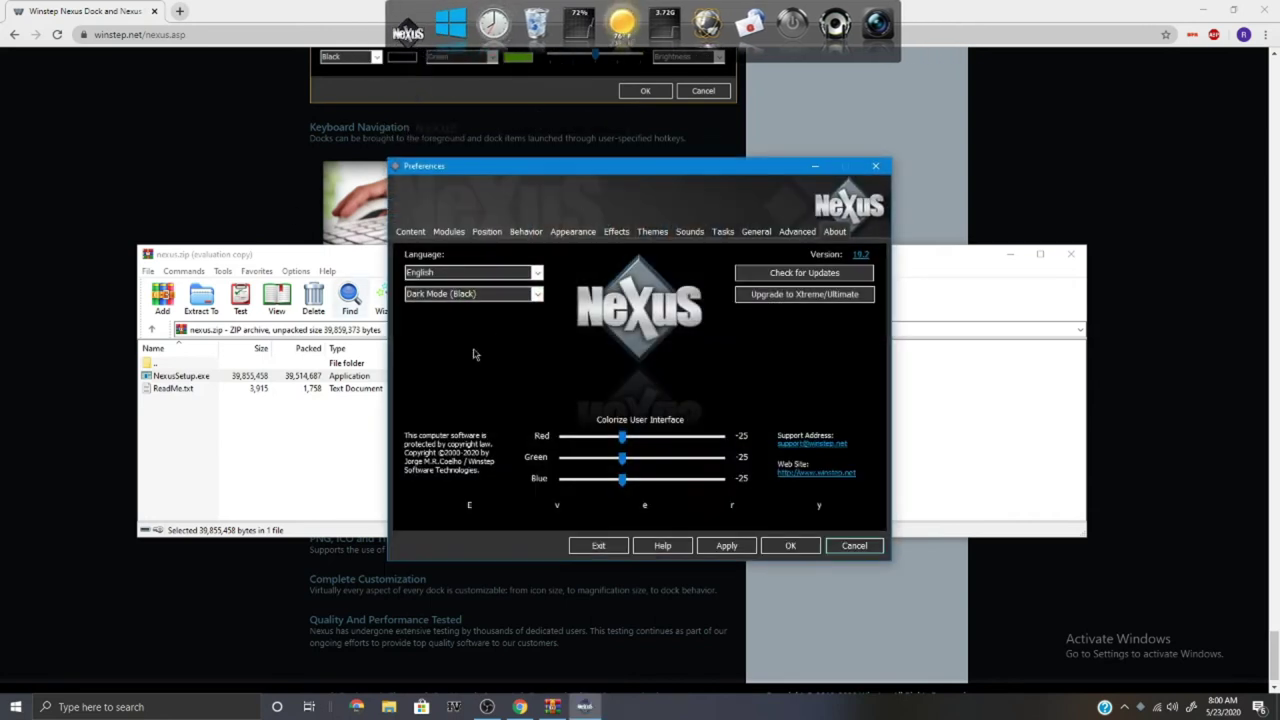
pyautogui.click(797, 232)
pyautogui.click(724, 234)
pyautogui.click(652, 232)
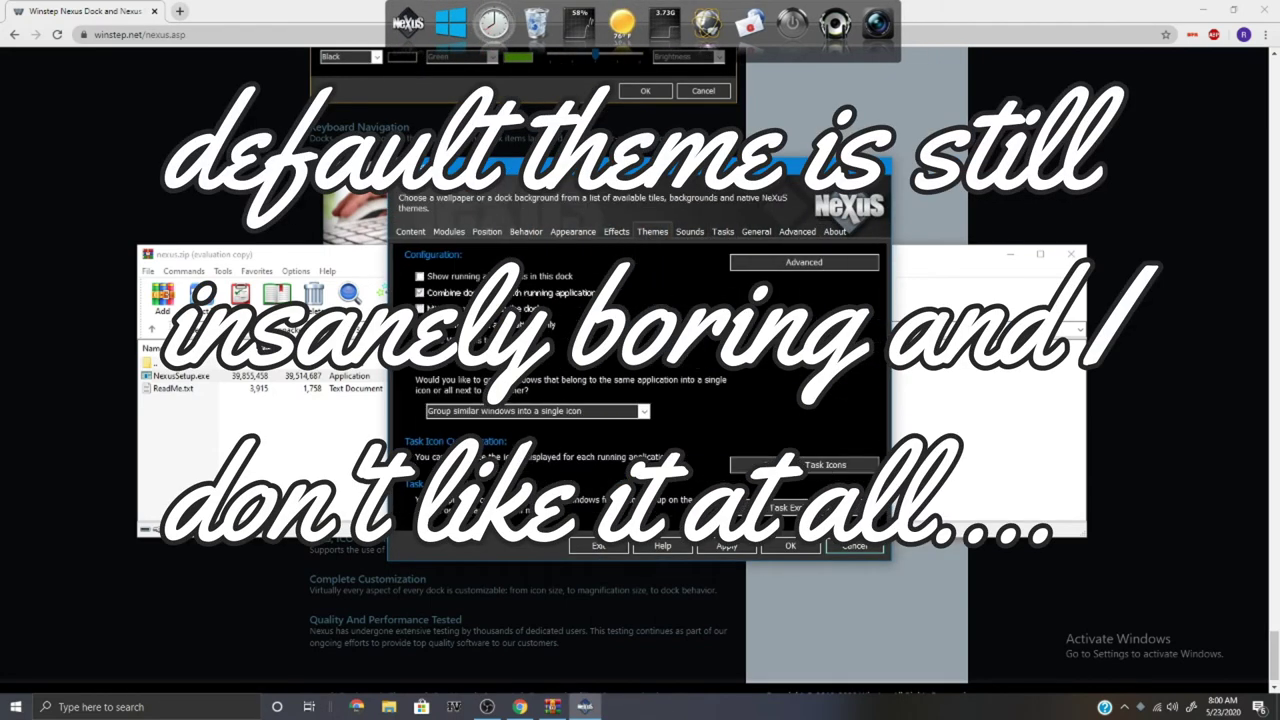
pyautogui.click(460, 480)
pyautogui.click(466, 357)
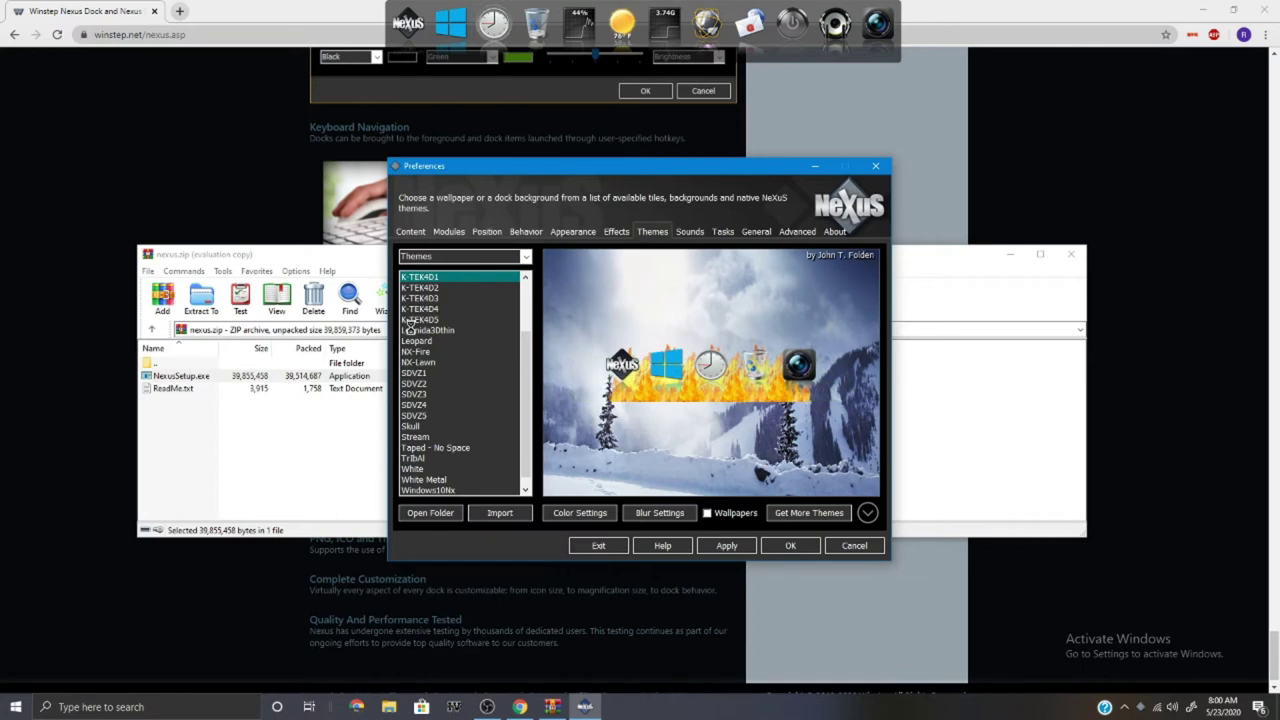
pyautogui.scroll(3, 478, 320)
pyautogui.click(467, 289)
pyautogui.click(430, 278)
# Open the dock's special effects settings and cycle through the Delete effects, choosing Flare.
pyautogui.click(610, 236)
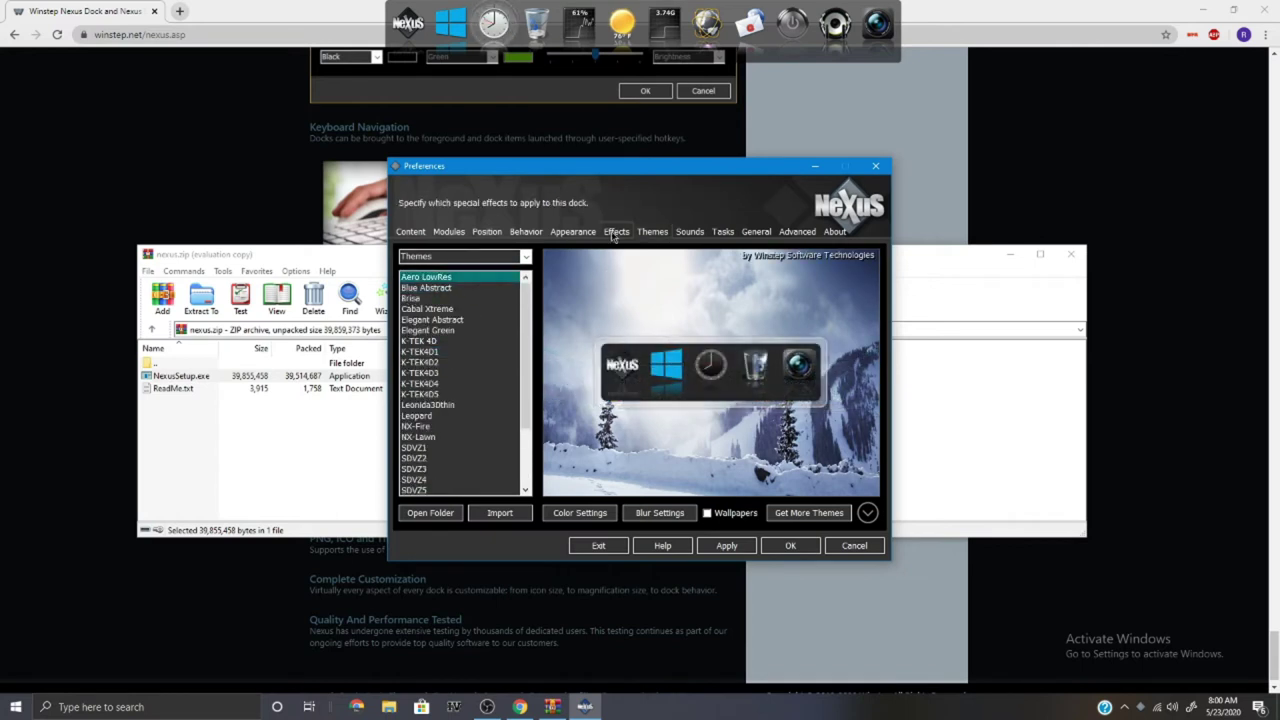
pyautogui.click(858, 299)
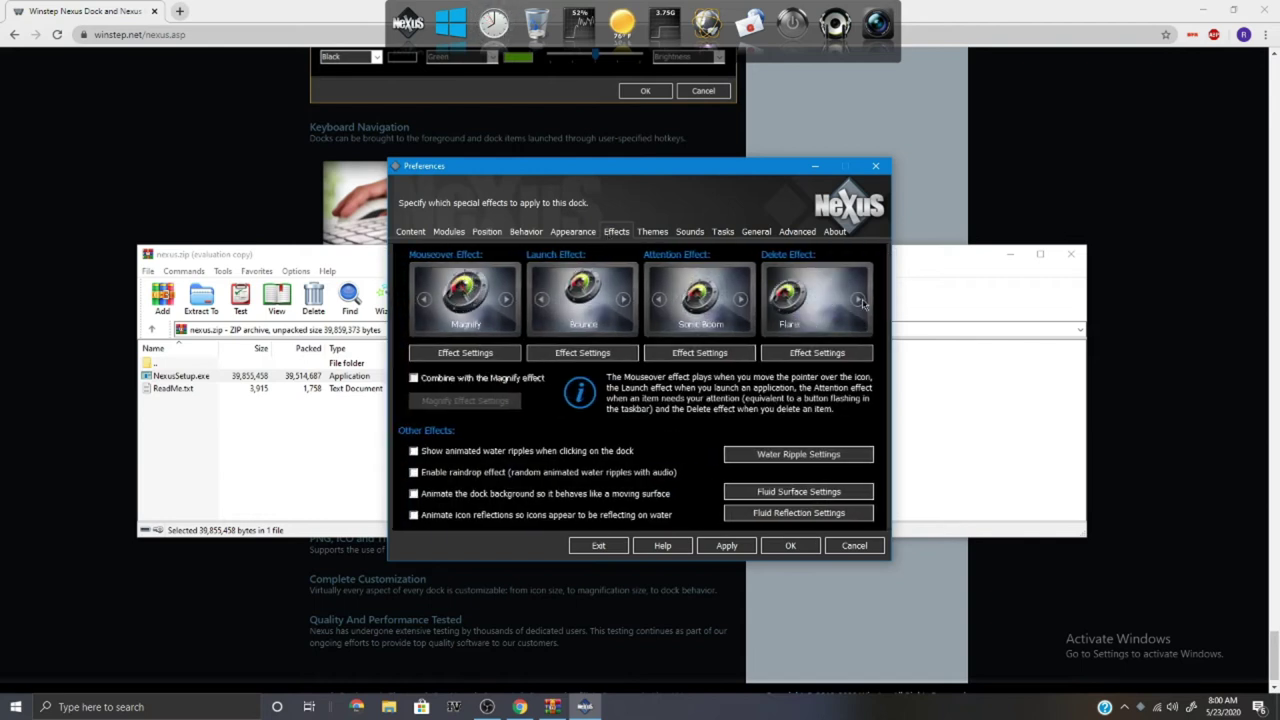
pyautogui.click(858, 299)
pyautogui.click(860, 300)
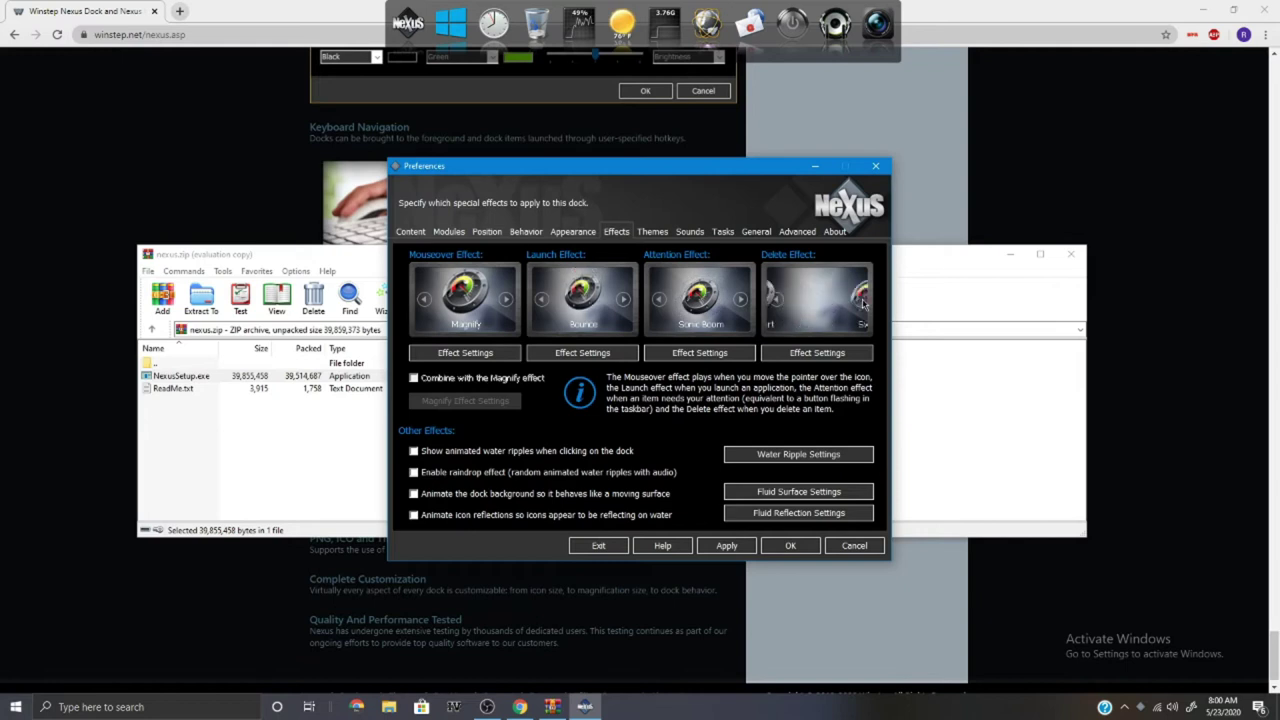
pyautogui.click(860, 300)
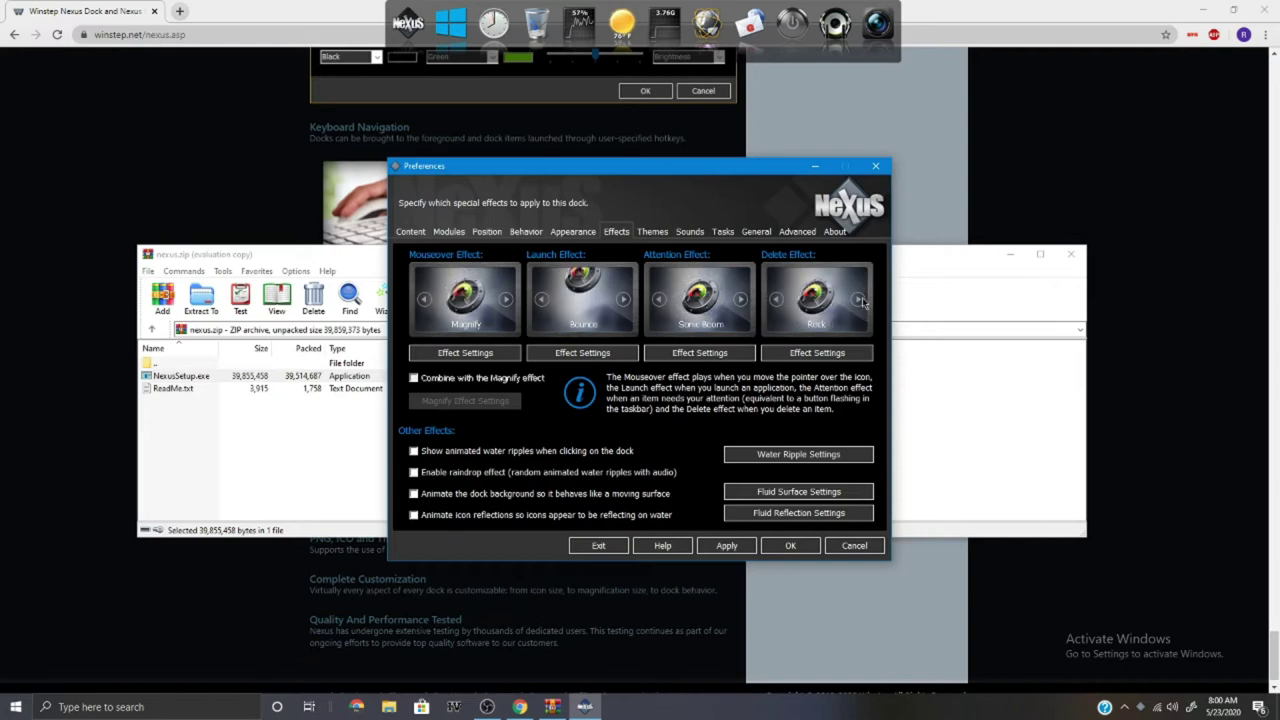
pyautogui.click(860, 300)
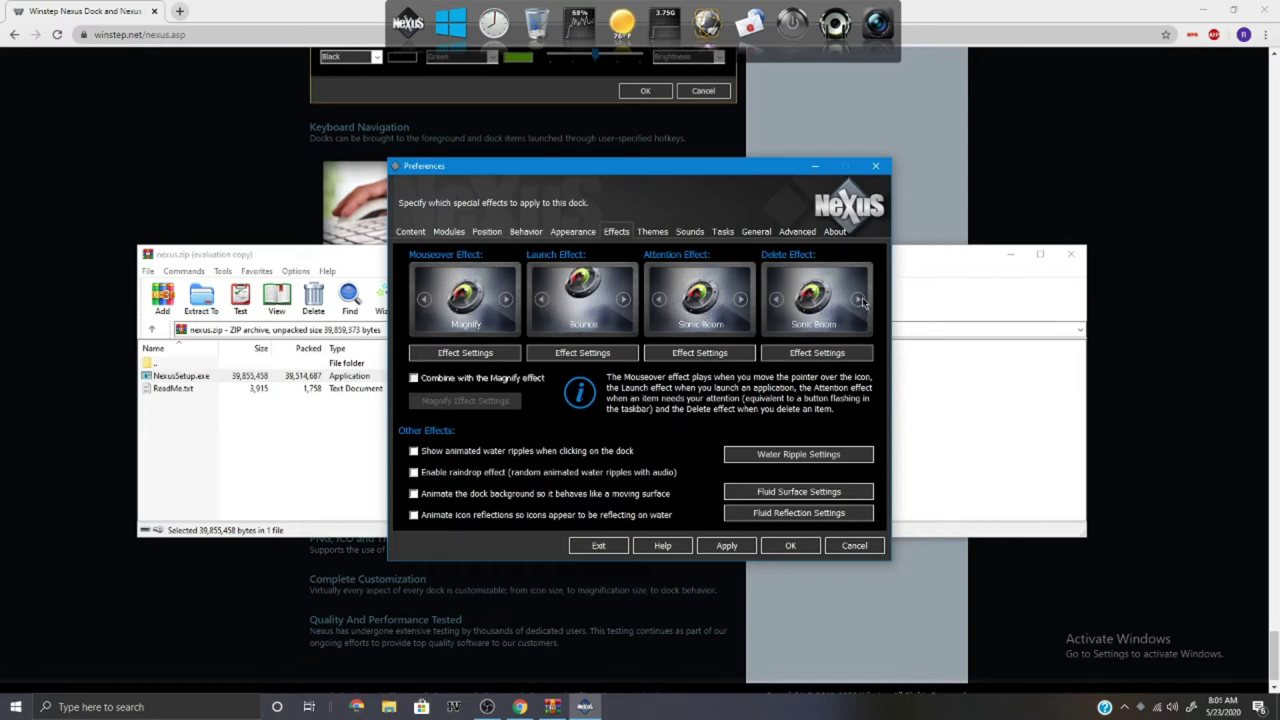
pyautogui.click(862, 301)
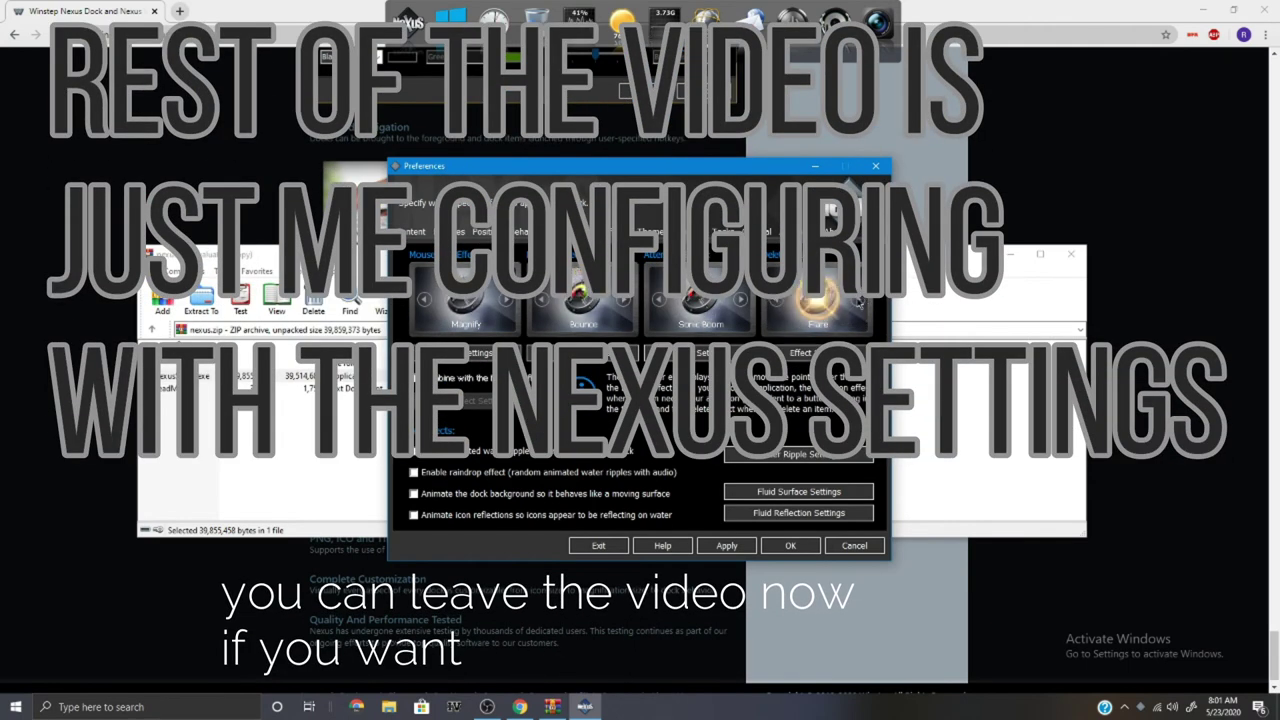
# Cycle through the Attention effects and choose Grayscale.
pyautogui.click(741, 299)
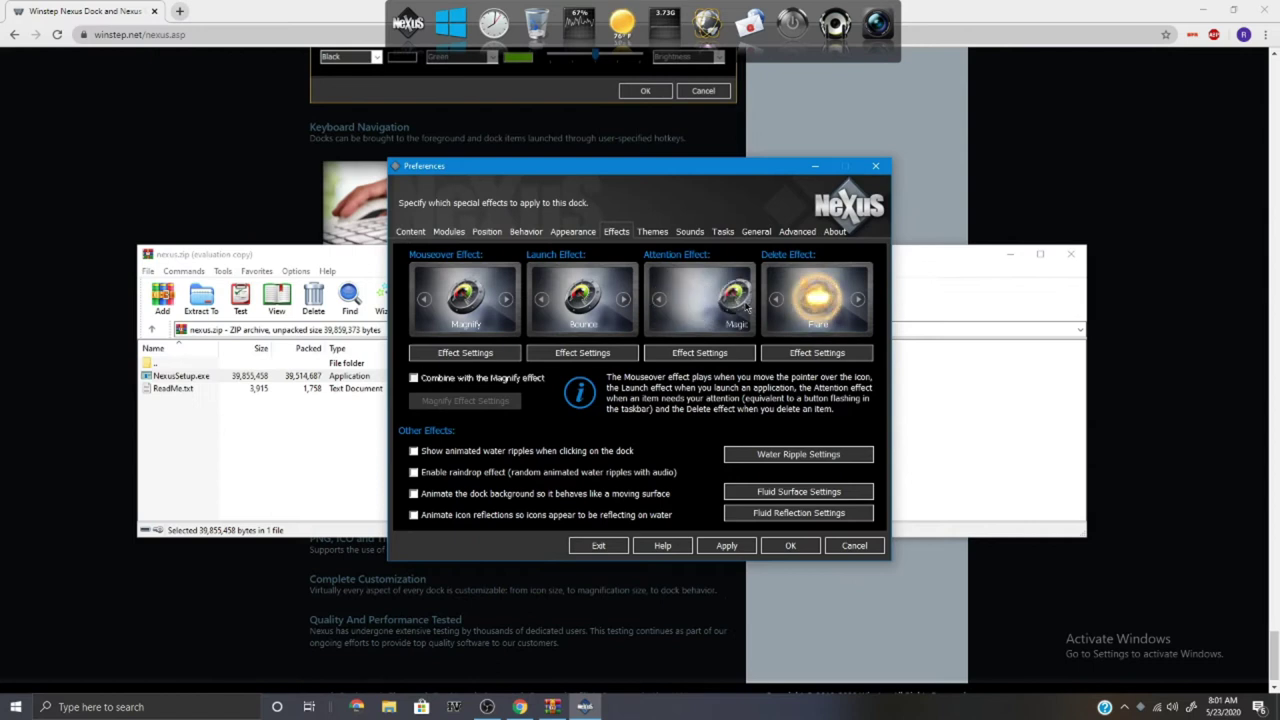
pyautogui.click(741, 299)
pyautogui.click(744, 304)
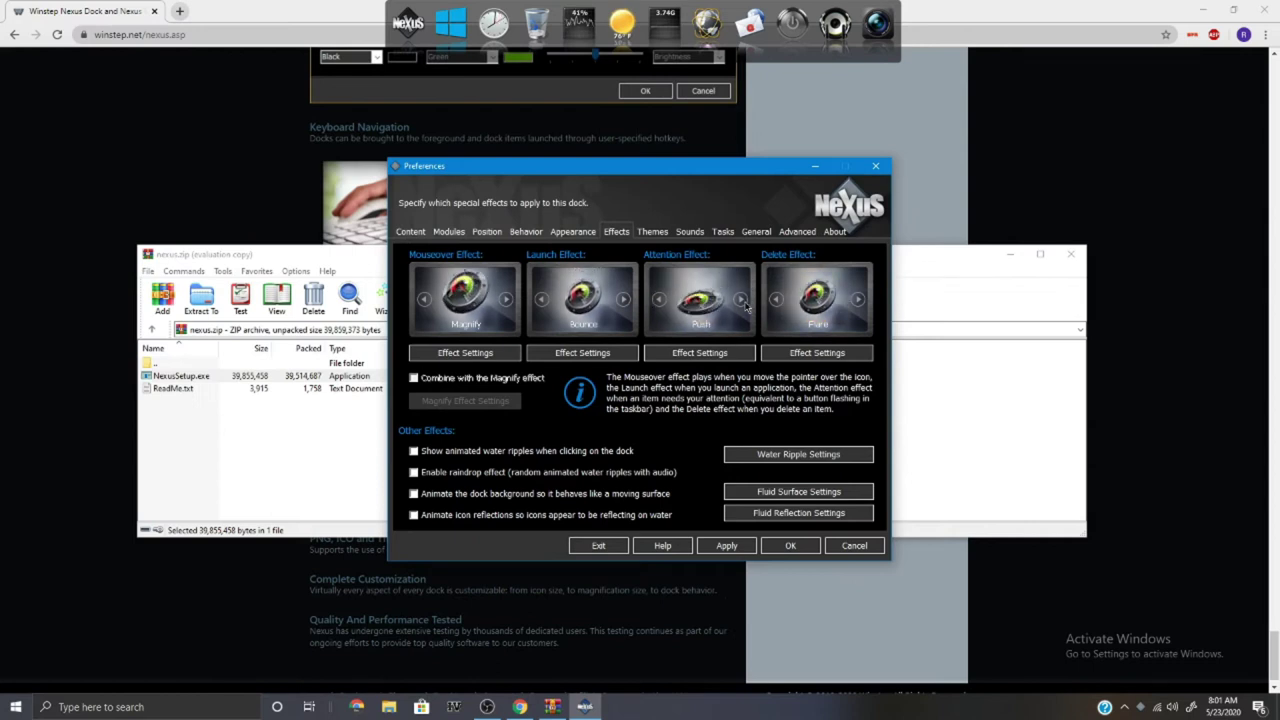
pyautogui.click(743, 302)
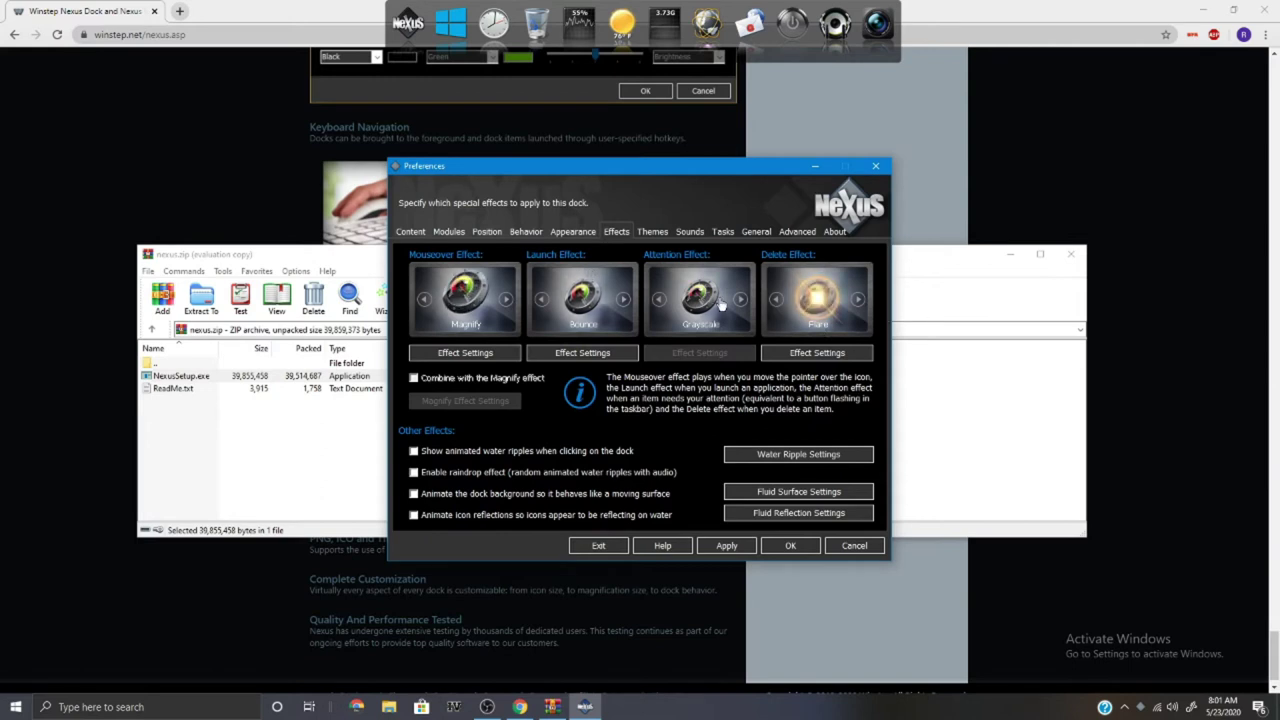
# Set the dock's Delete effect to Teleport.
pyautogui.click(858, 302)
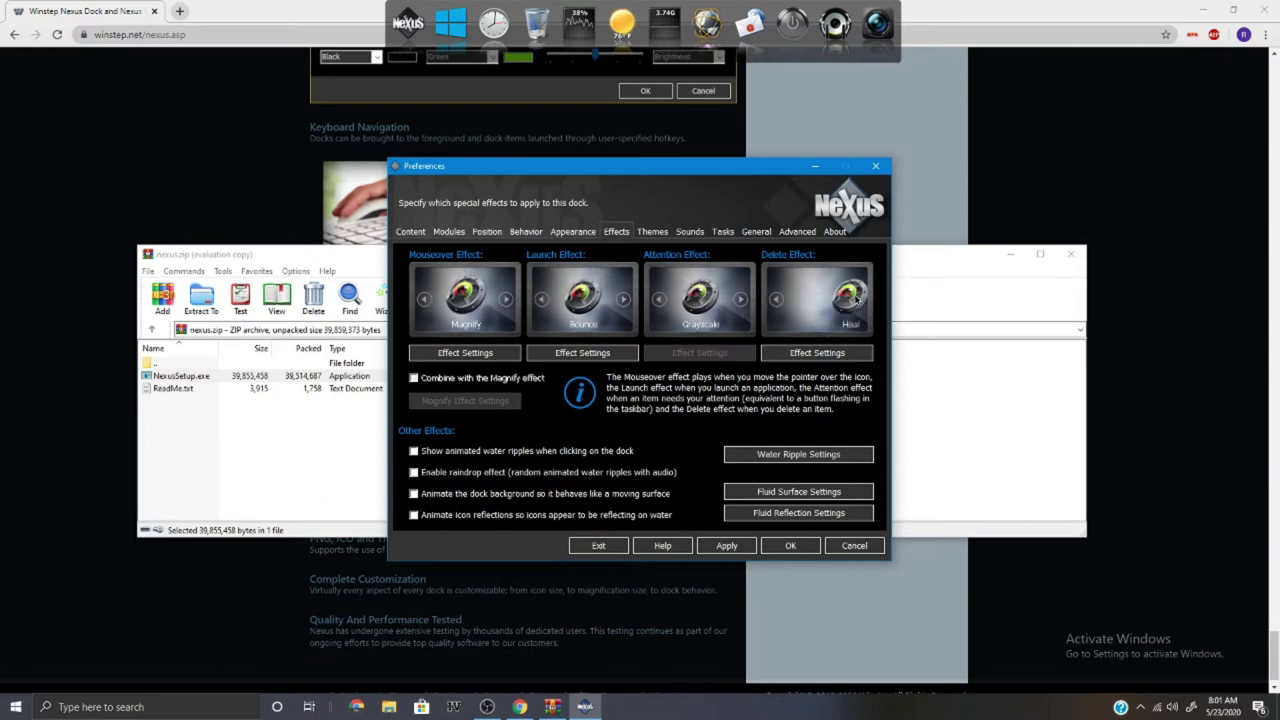
pyautogui.click(774, 301)
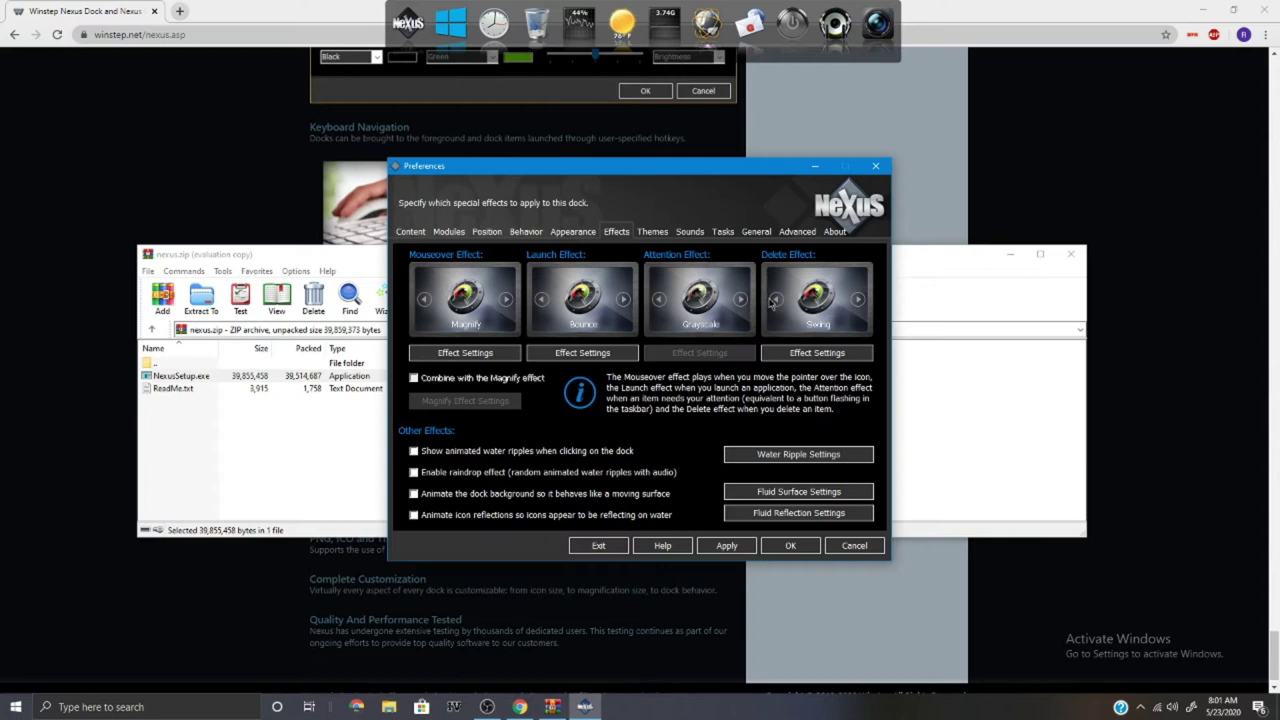
pyautogui.click(777, 301)
# Set the dock's Attention effect to Shake.
pyautogui.click(741, 299)
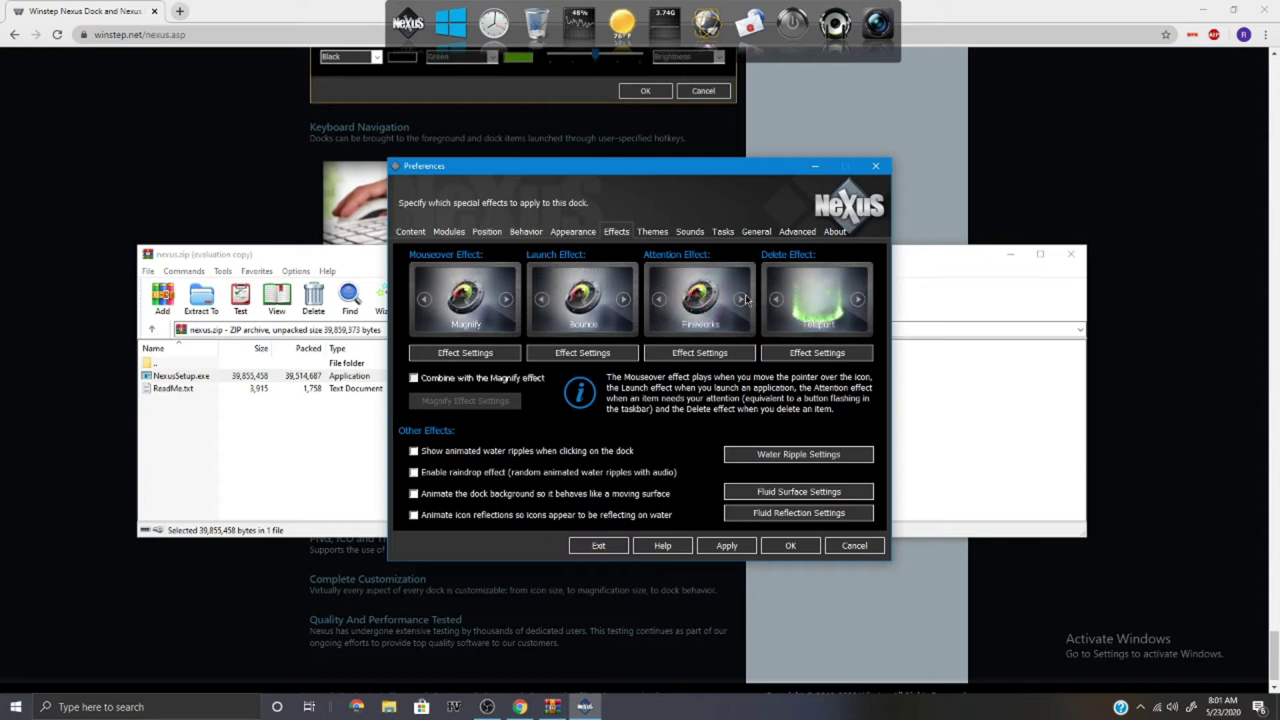
pyautogui.click(741, 299)
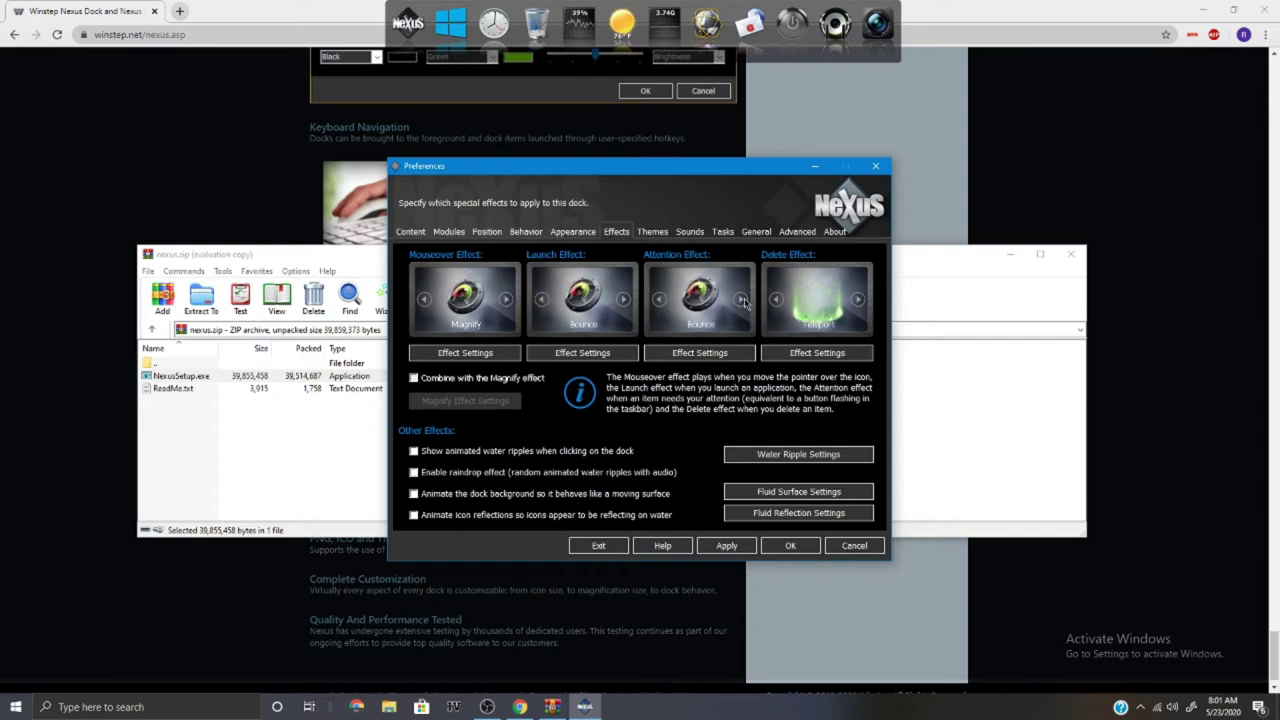
pyautogui.click(741, 299)
pyautogui.click(741, 299)
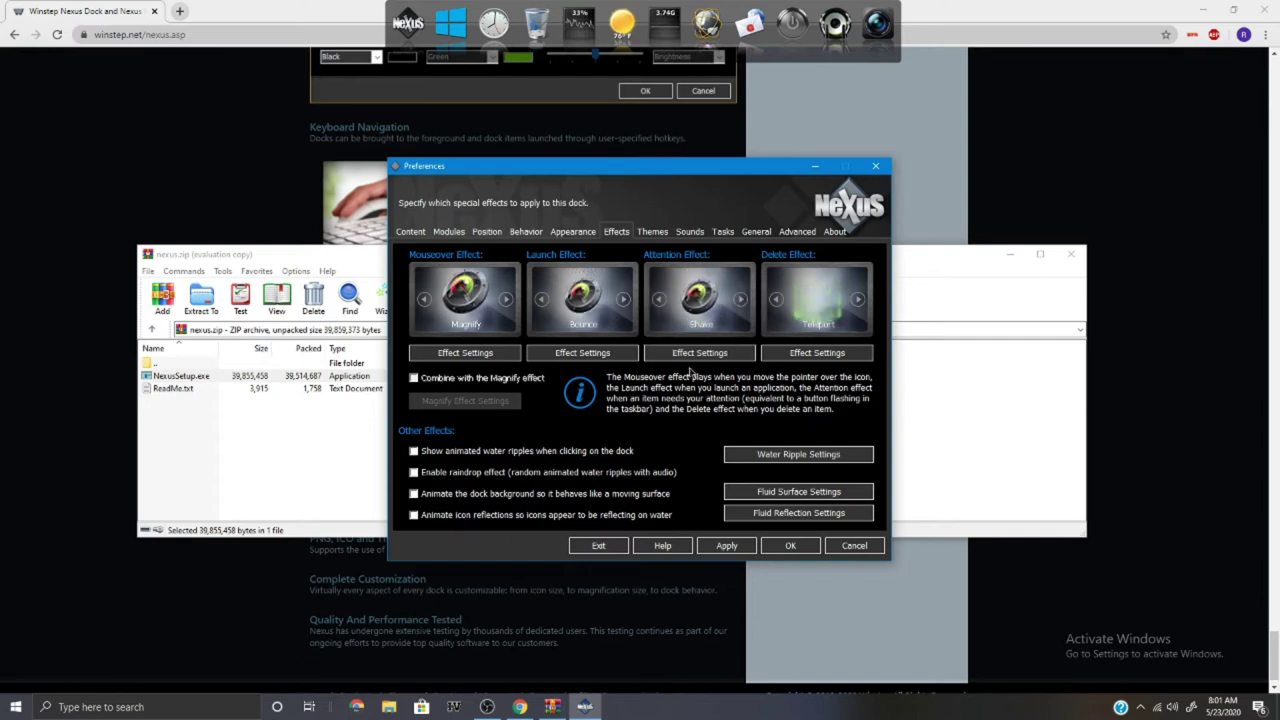
# Preview alternative Launch effects, including Push and Fireworks, and return the selection to Bounce.
pyautogui.click(622, 299)
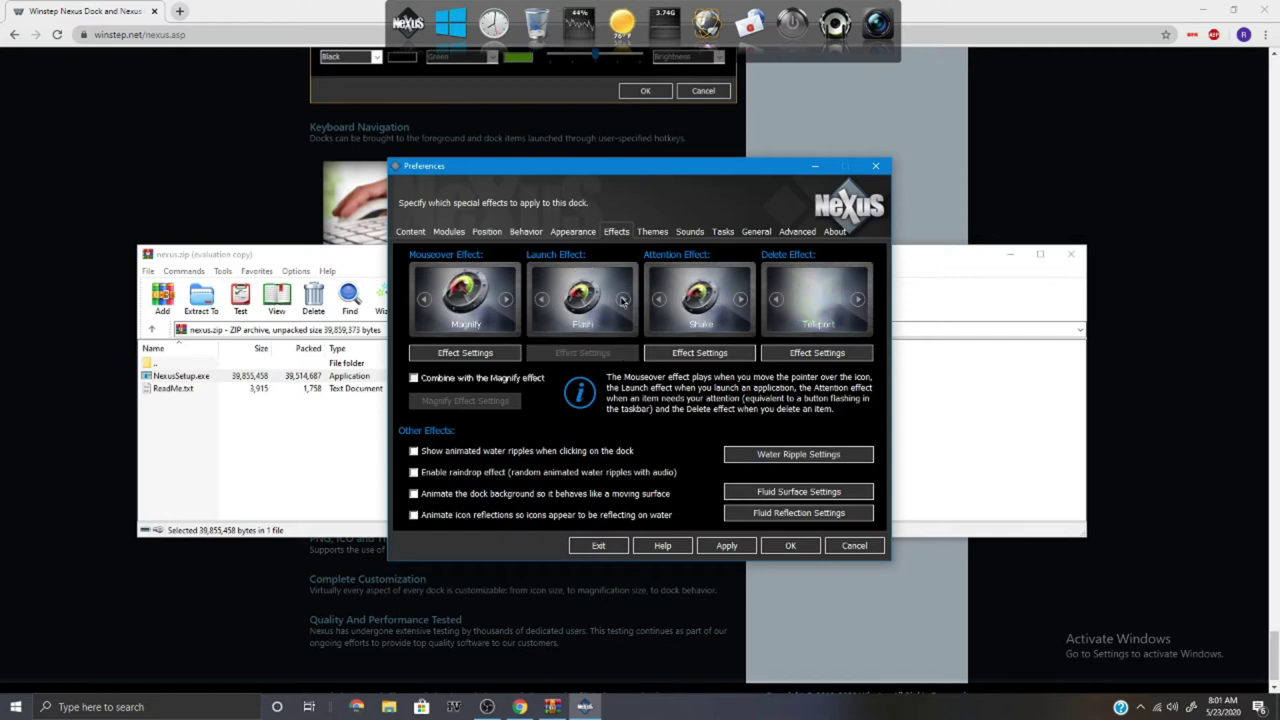
pyautogui.click(622, 299)
pyautogui.click(540, 300)
pyautogui.click(540, 300)
pyautogui.click(540, 300)
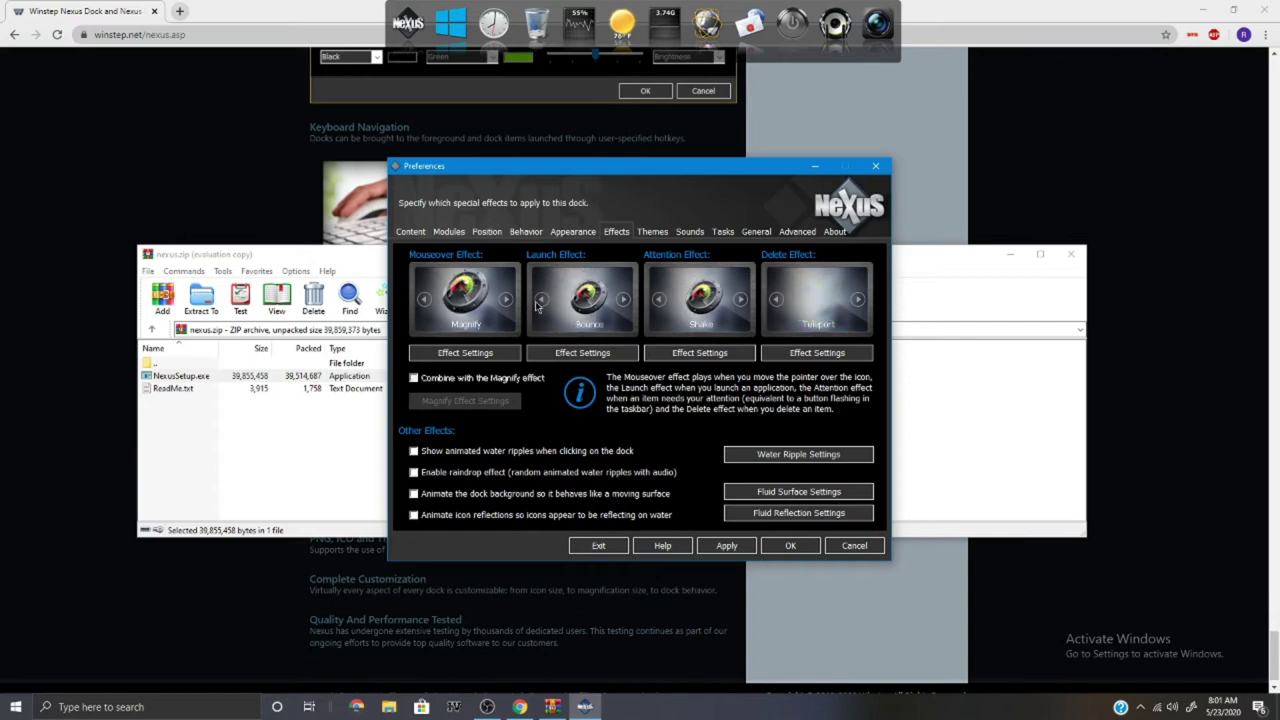
pyautogui.click(539, 301)
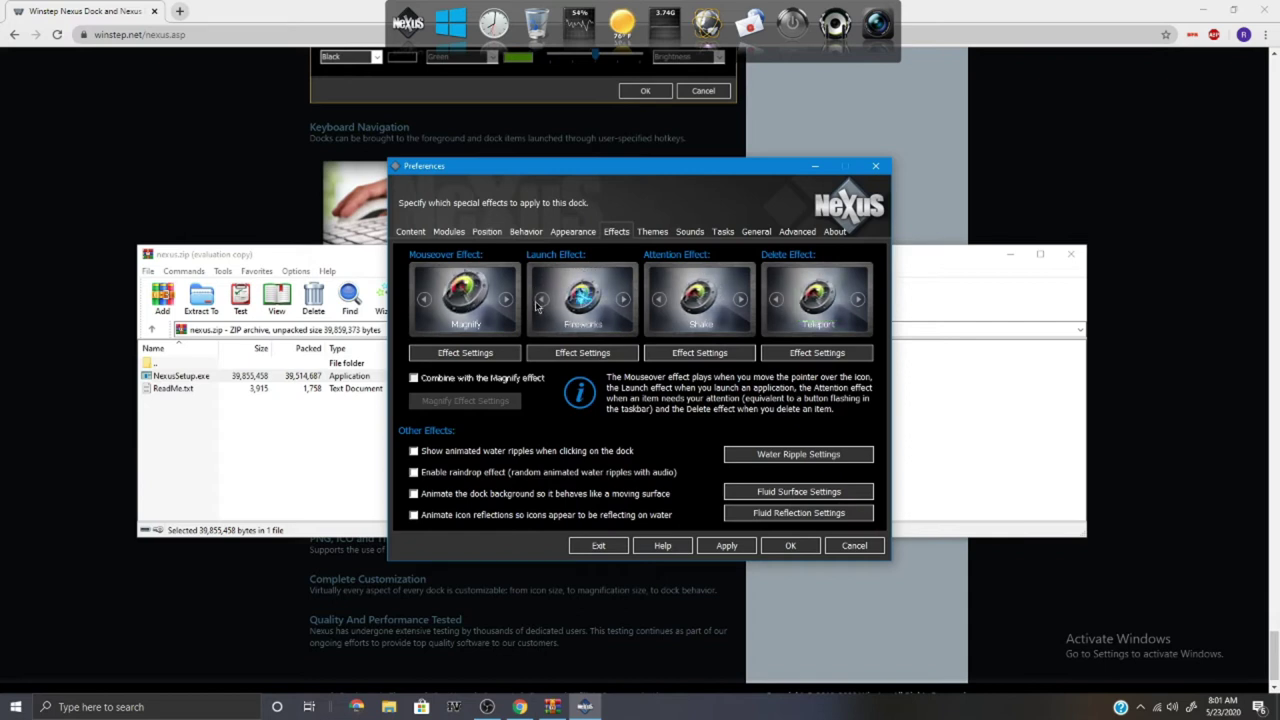
pyautogui.click(623, 299)
pyautogui.click(623, 299)
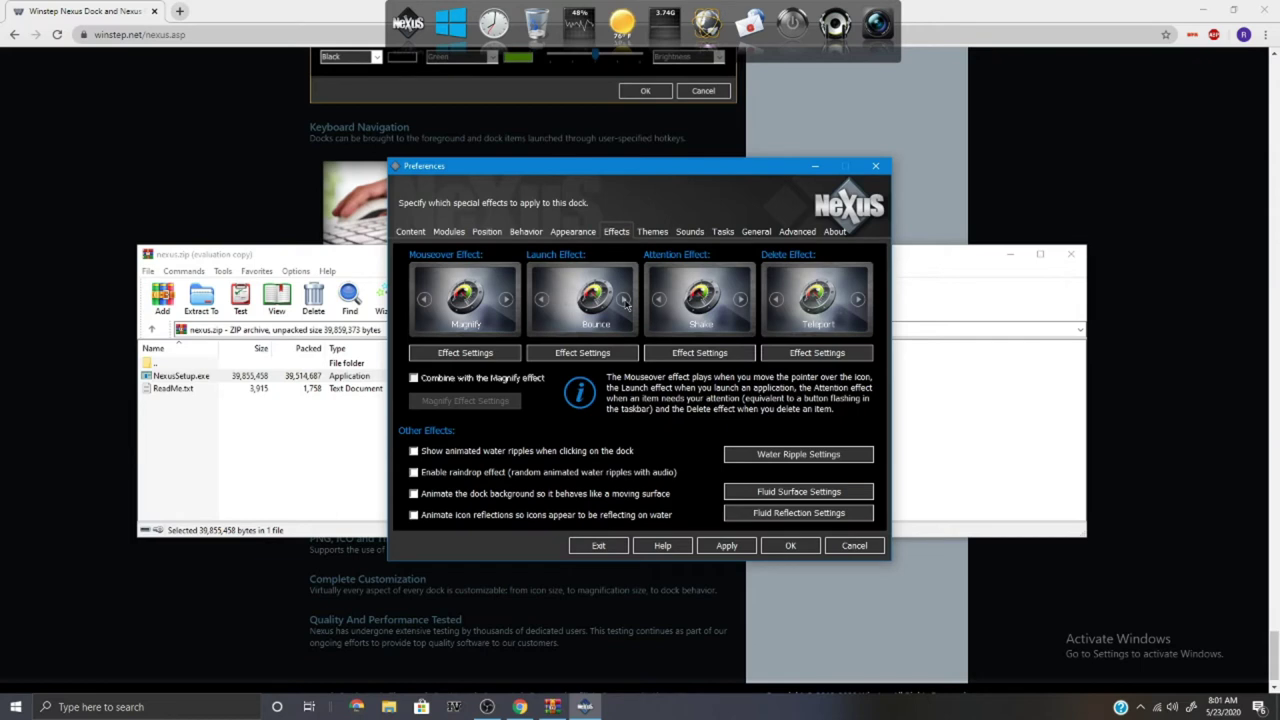
# Cycle through the Mouseover effects and choose Zoom.
pyautogui.click(424, 303)
pyautogui.click(506, 300)
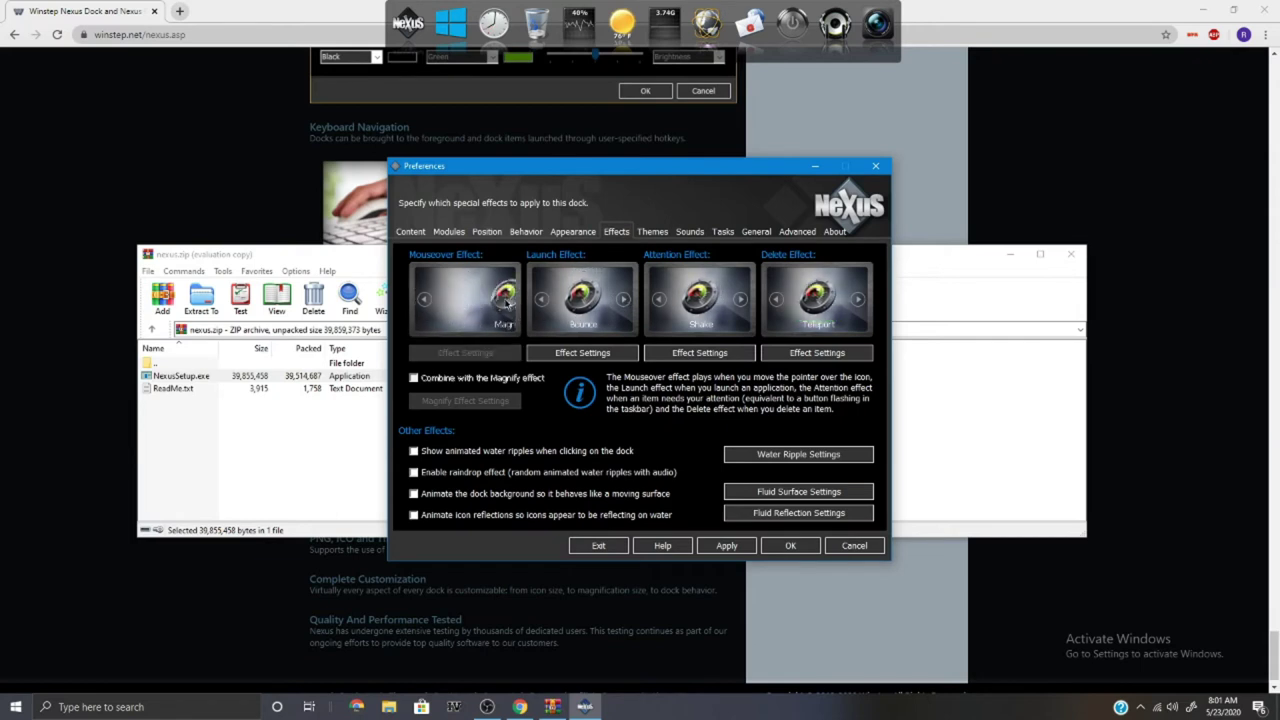
pyautogui.click(506, 300)
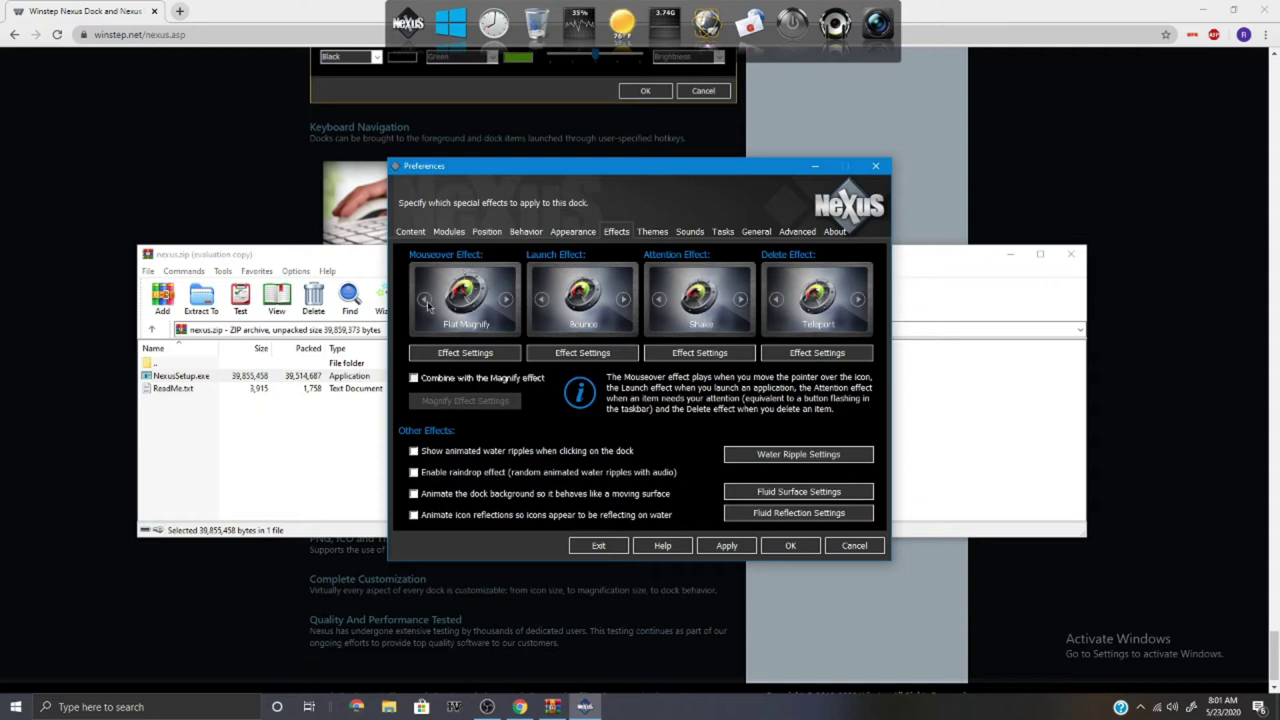
pyautogui.click(506, 300)
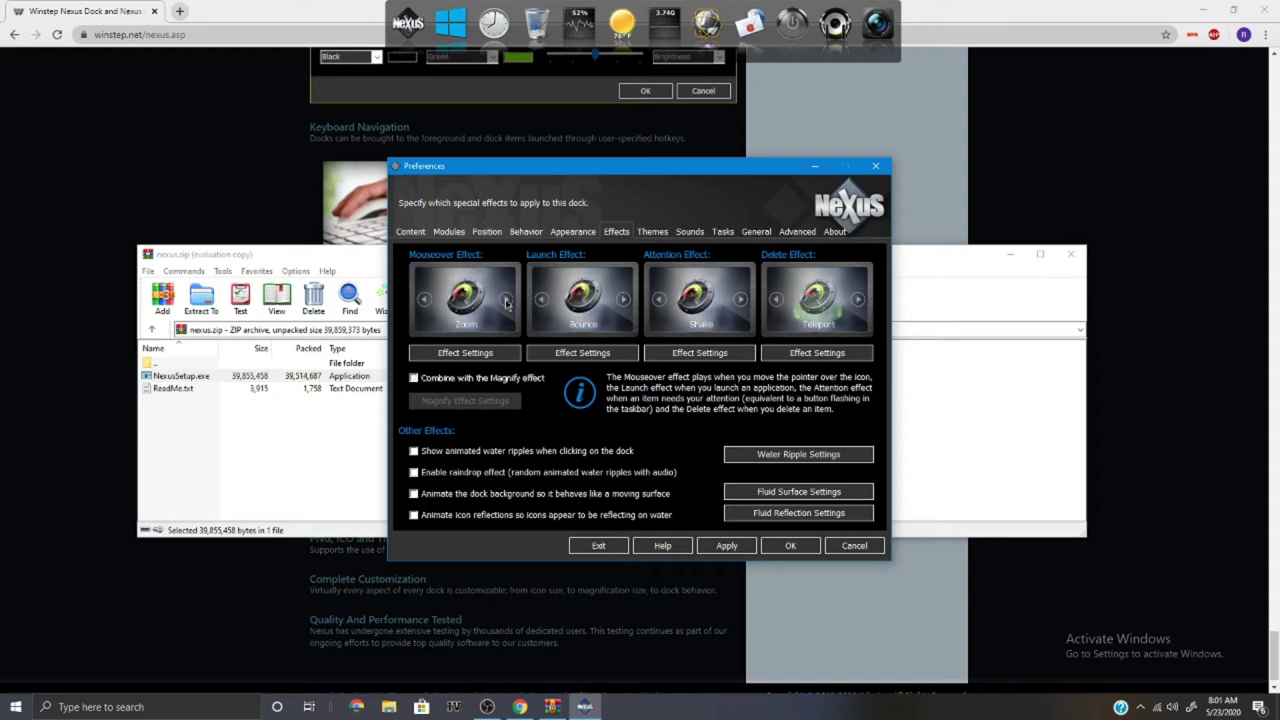
# Change the dock's Mouseover effect to Magnify and apply the settings.
pyautogui.click(424, 303)
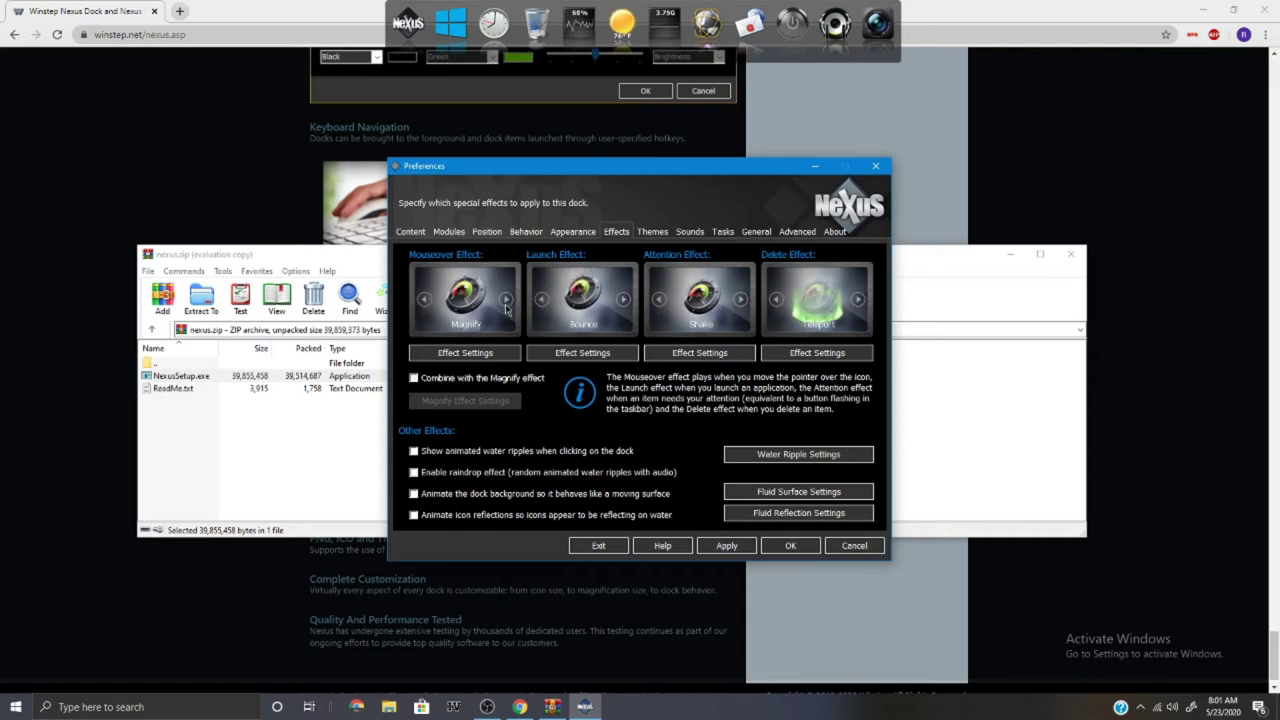
pyautogui.click(727, 545)
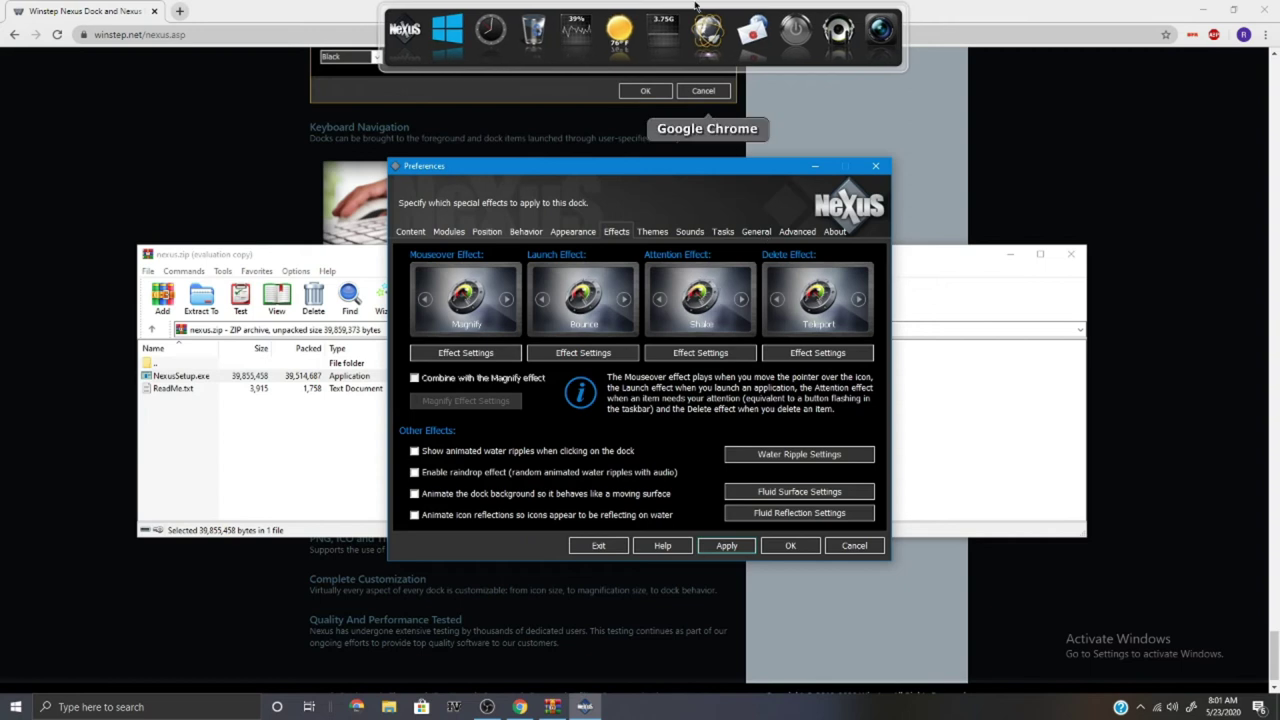
# Preview the available wallpapers, including Brisa, Cabal Xtreme, K-TEK 4D, Leopard and Aero LowRes, and select Windows10Nx.
pyautogui.click(527, 232)
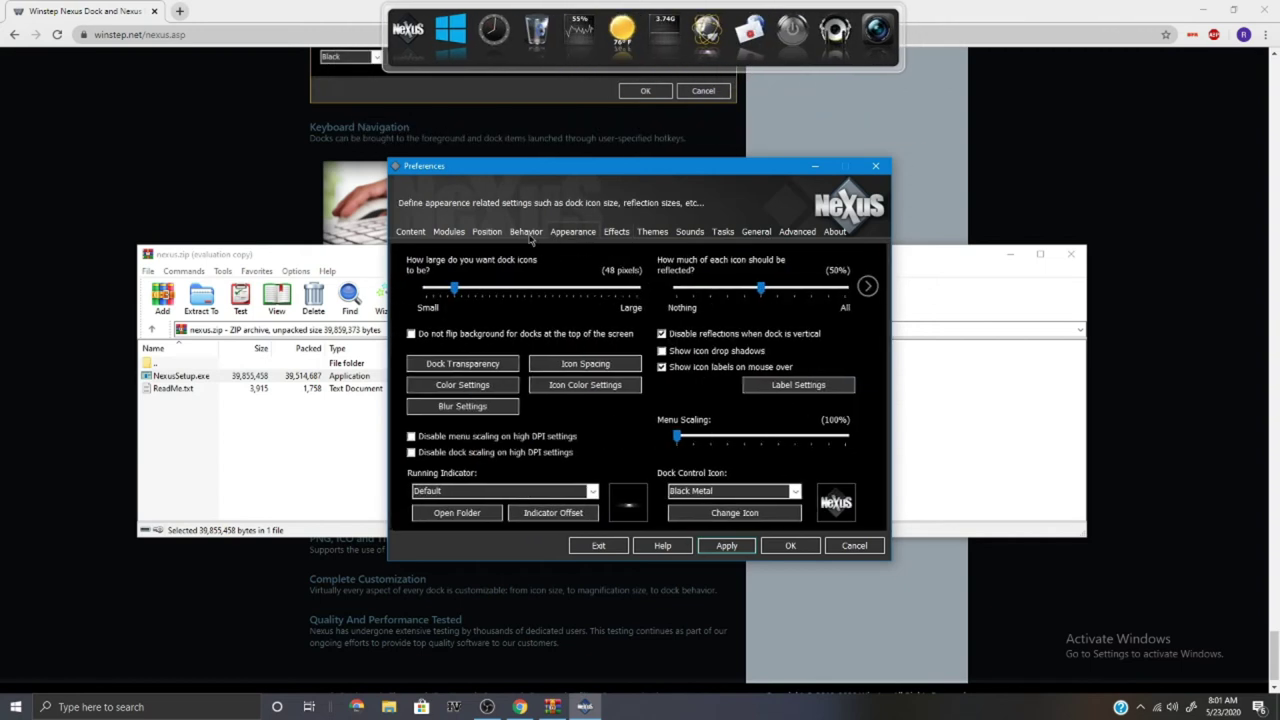
pyautogui.click(652, 231)
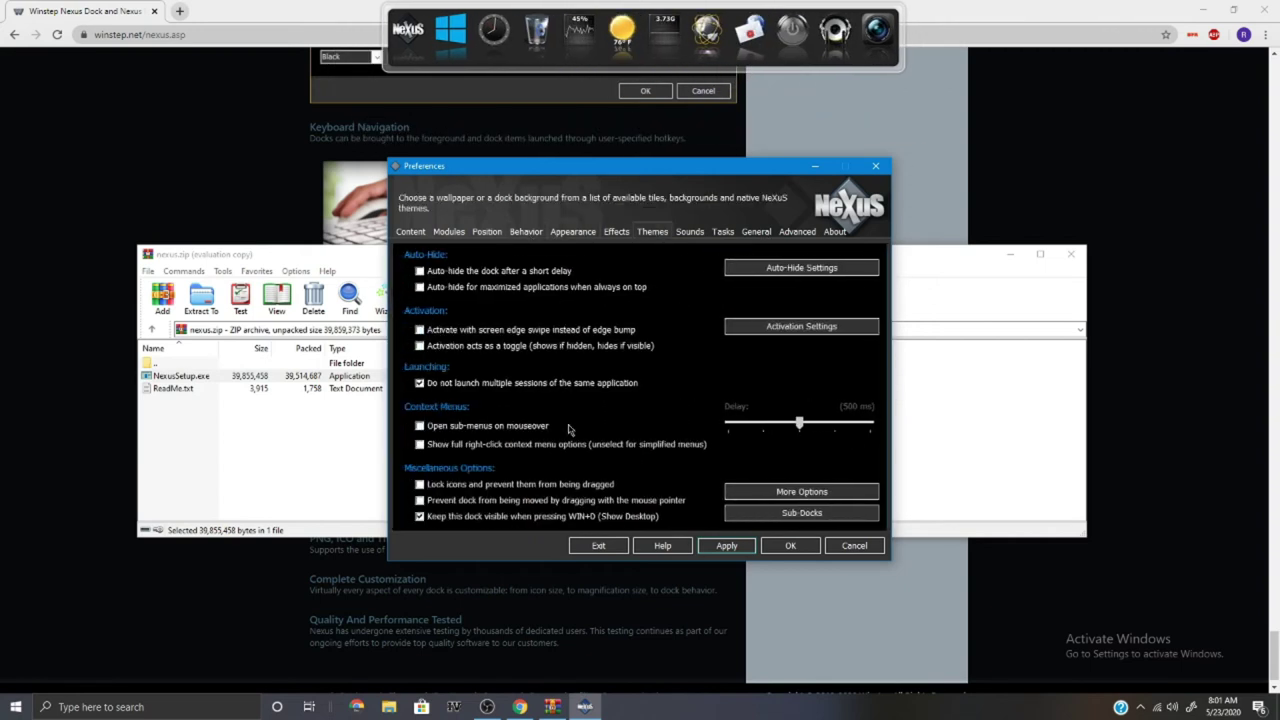
pyautogui.click(430, 257)
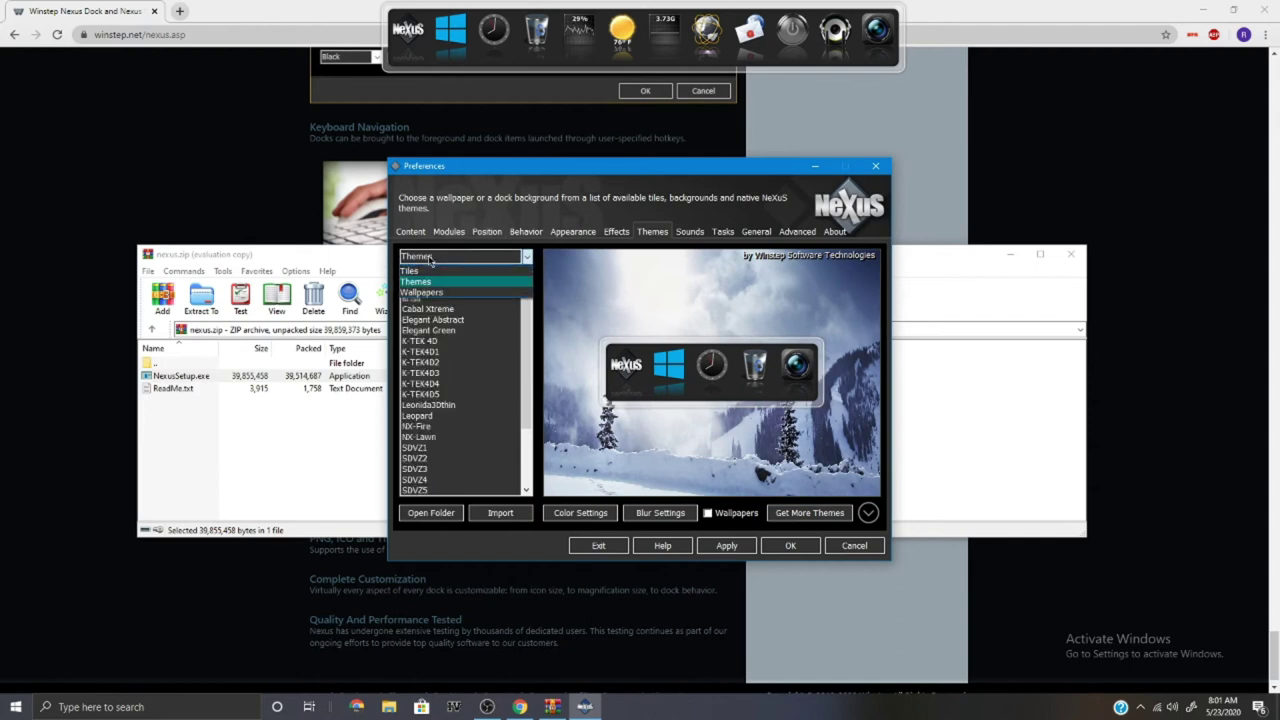
pyautogui.click(434, 280)
pyautogui.click(437, 298)
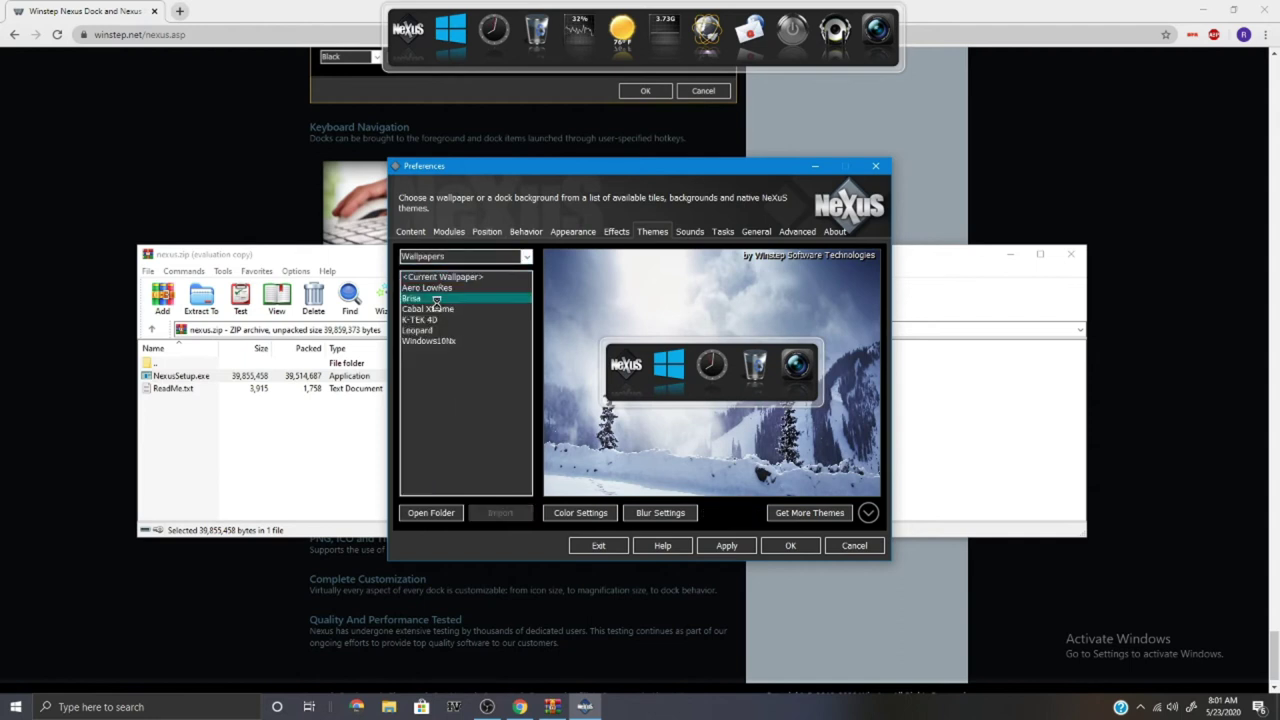
pyautogui.click(435, 309)
pyautogui.click(435, 319)
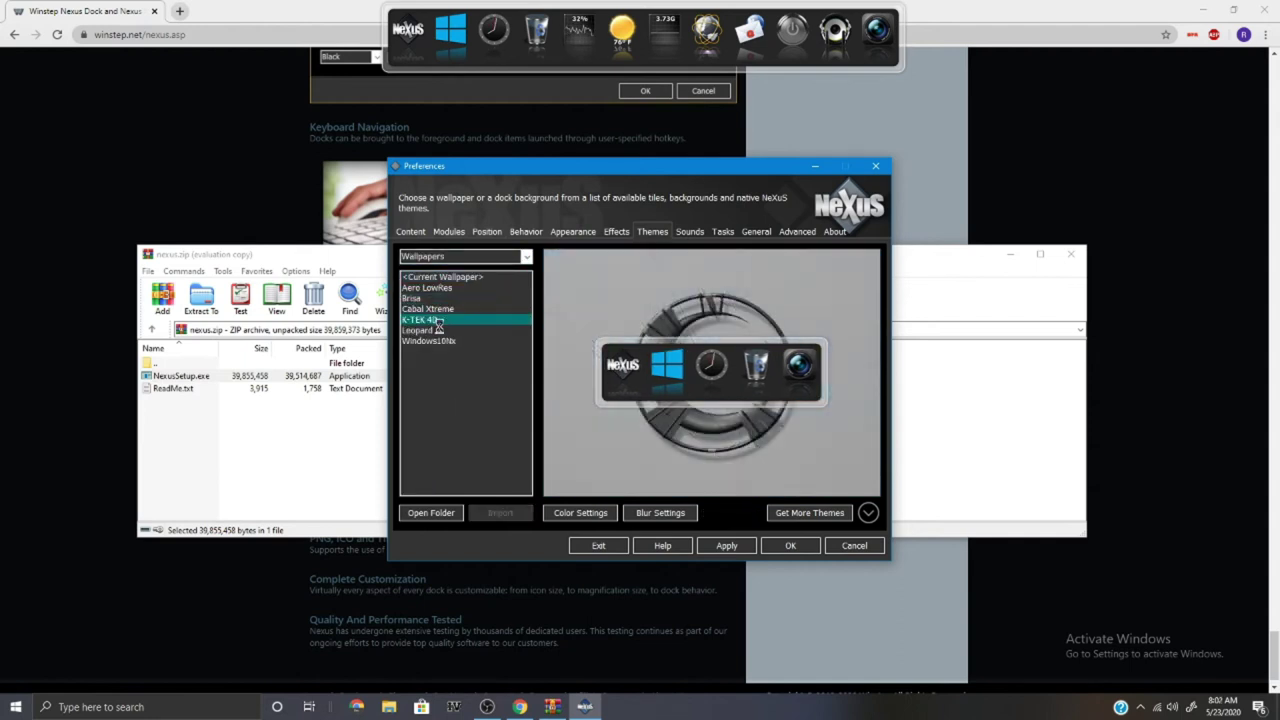
pyautogui.click(434, 330)
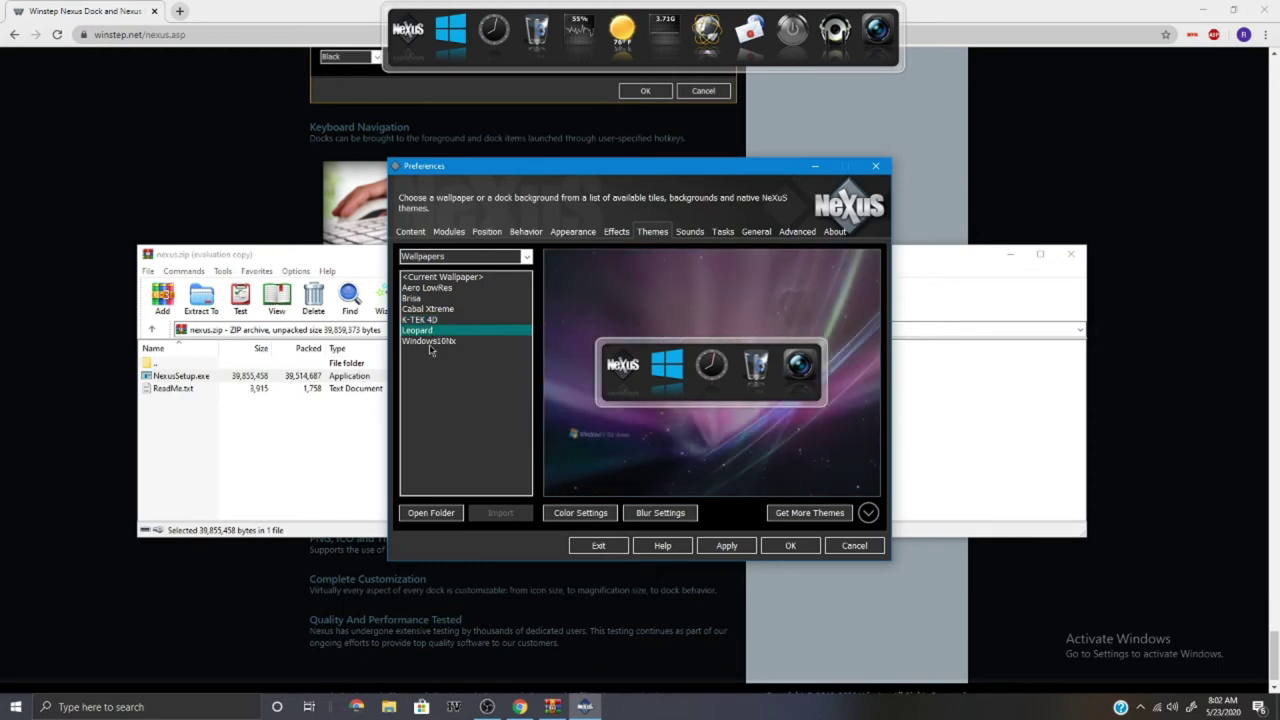
pyautogui.click(430, 341)
pyautogui.click(436, 288)
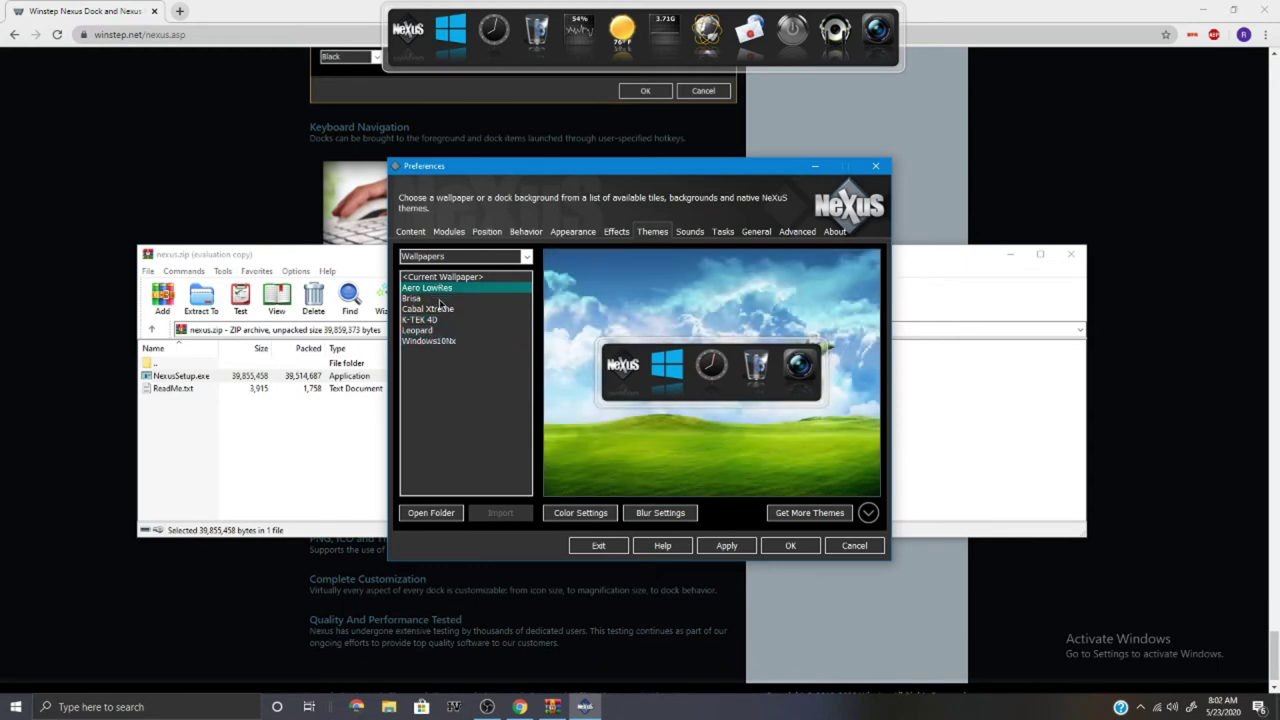
pyautogui.click(440, 298)
pyautogui.click(443, 341)
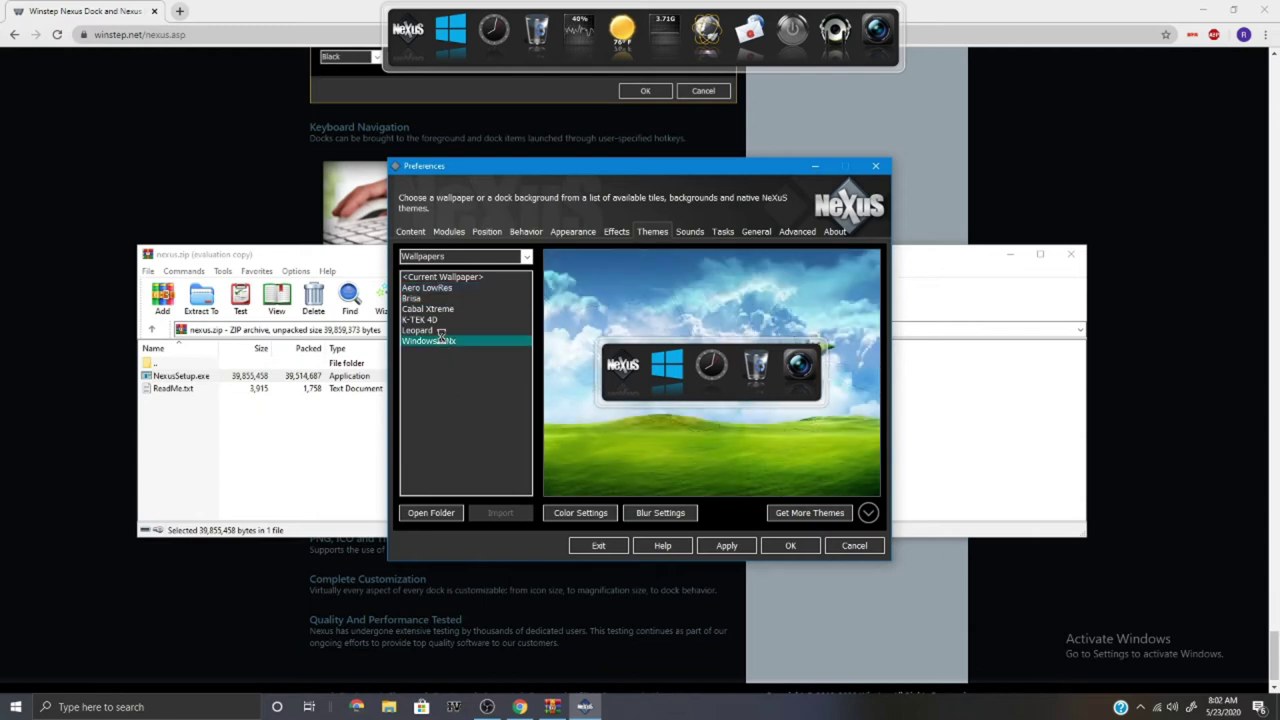
# View the available background tiles and return to the list of dock themes.
pyautogui.click(515, 256)
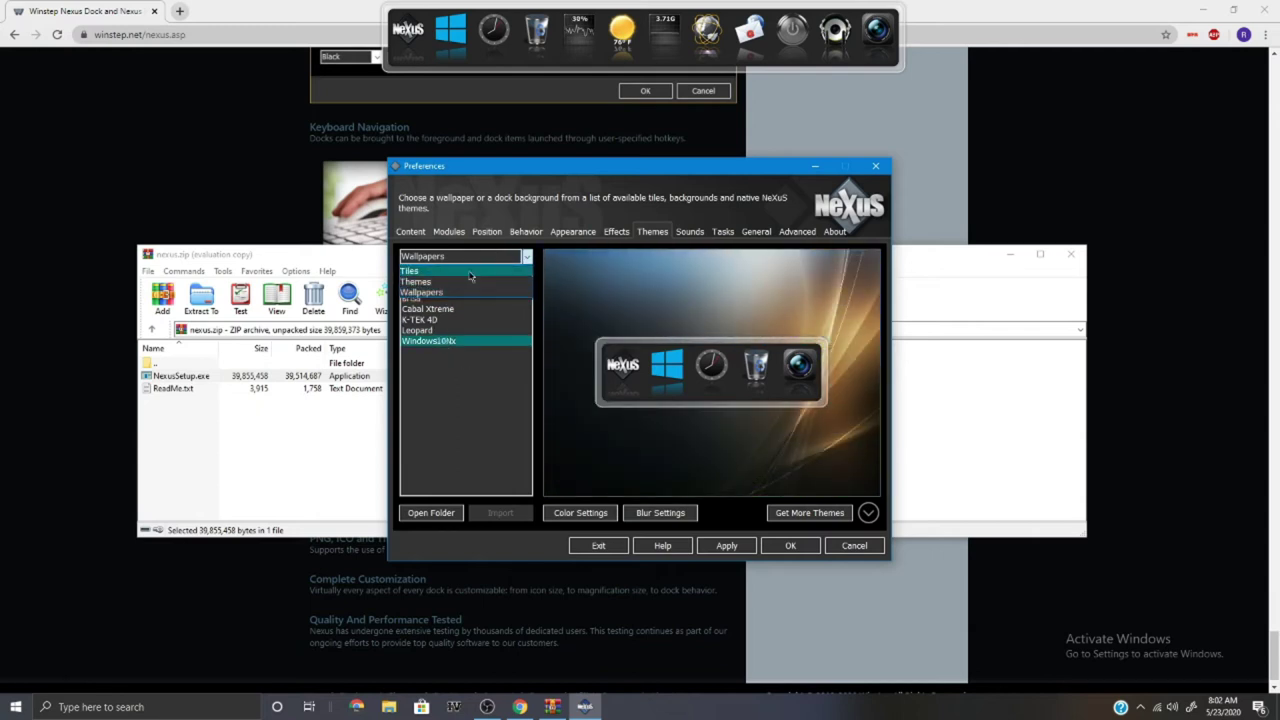
pyautogui.click(468, 274)
pyautogui.click(460, 256)
pyautogui.click(470, 275)
pyautogui.click(460, 256)
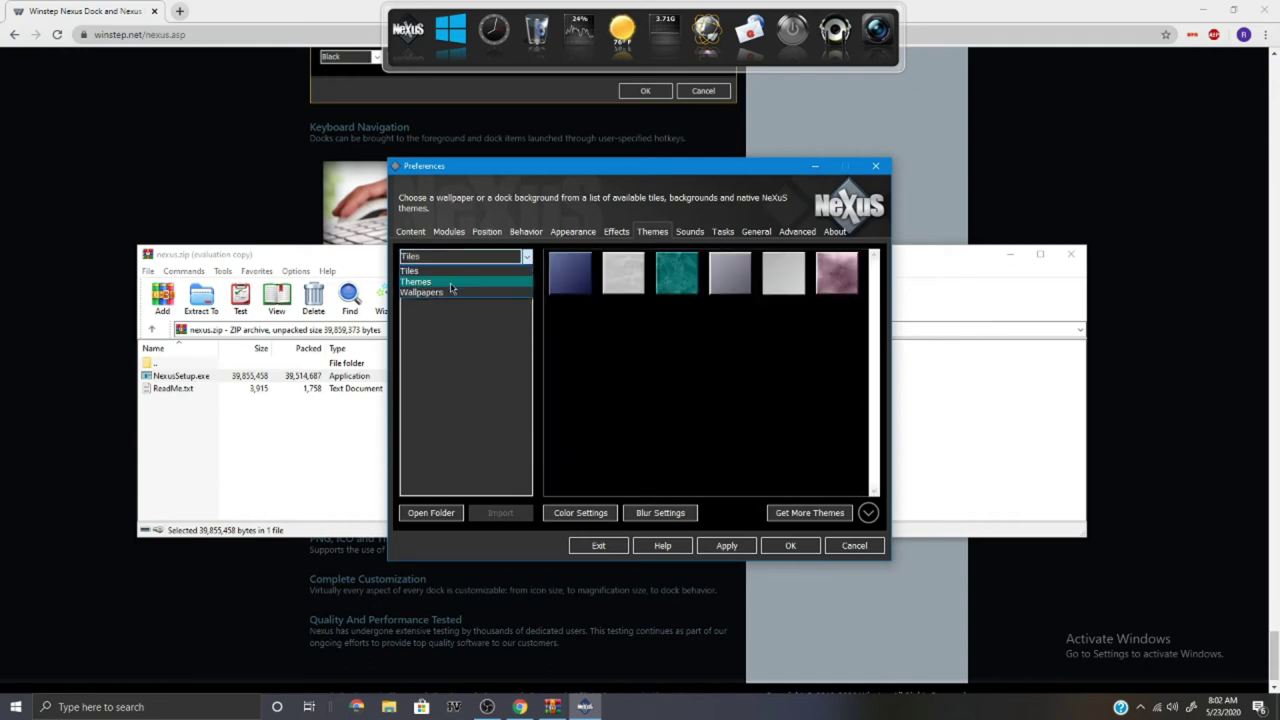
pyautogui.click(450, 282)
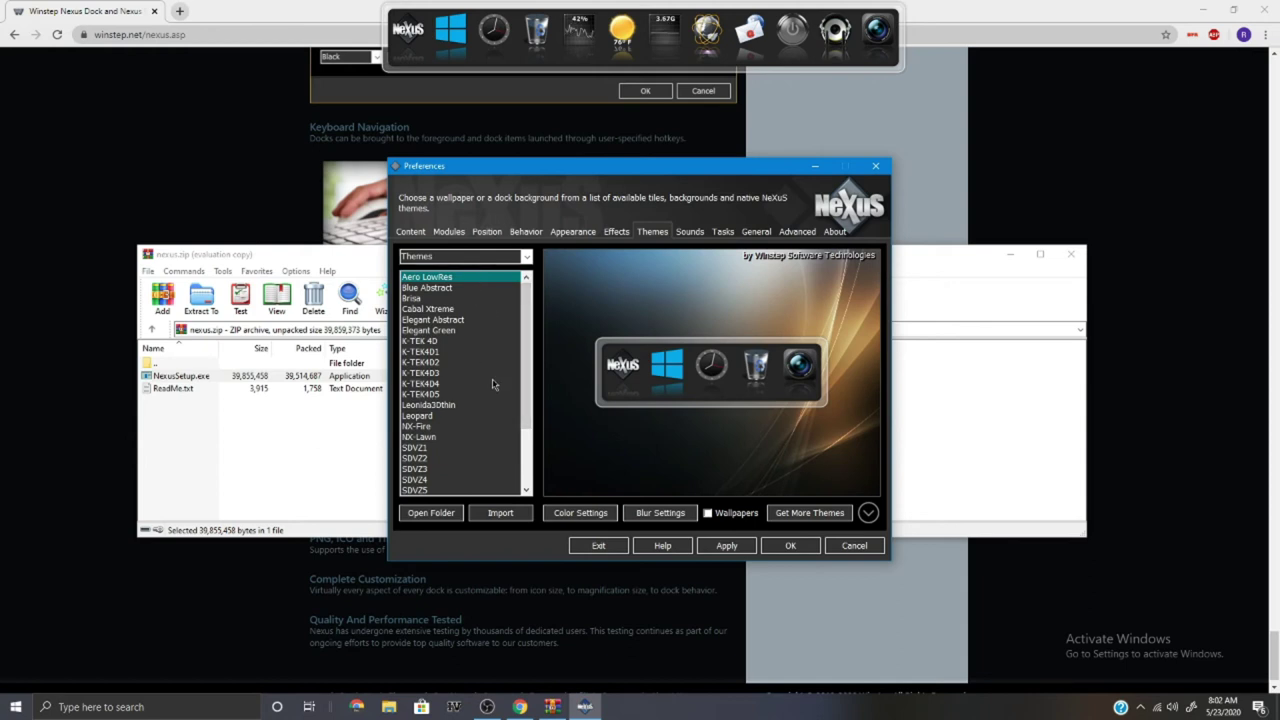
# Preview the Elegant Green, SDVZ5, Taped - No Space and White Metal dock themes, and apply Windows10Nx.
pyautogui.click(490, 372)
pyautogui.click(455, 329)
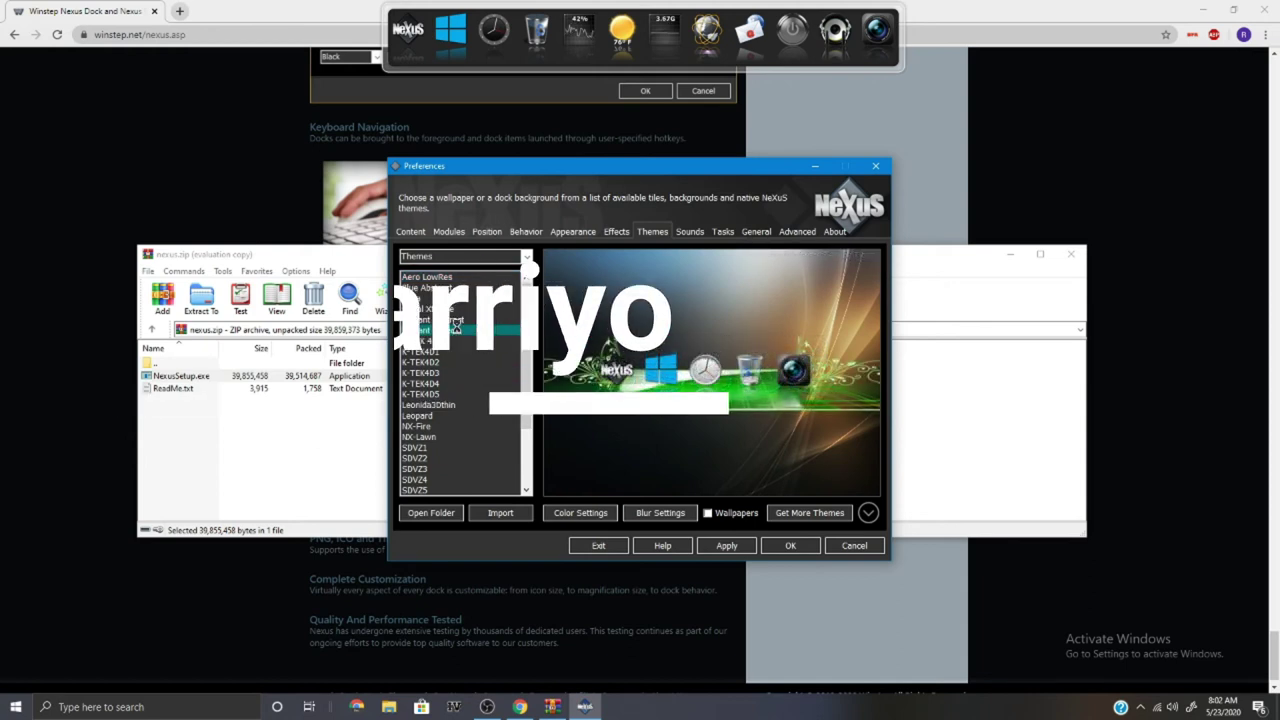
pyautogui.click(455, 458)
pyautogui.click(451, 489)
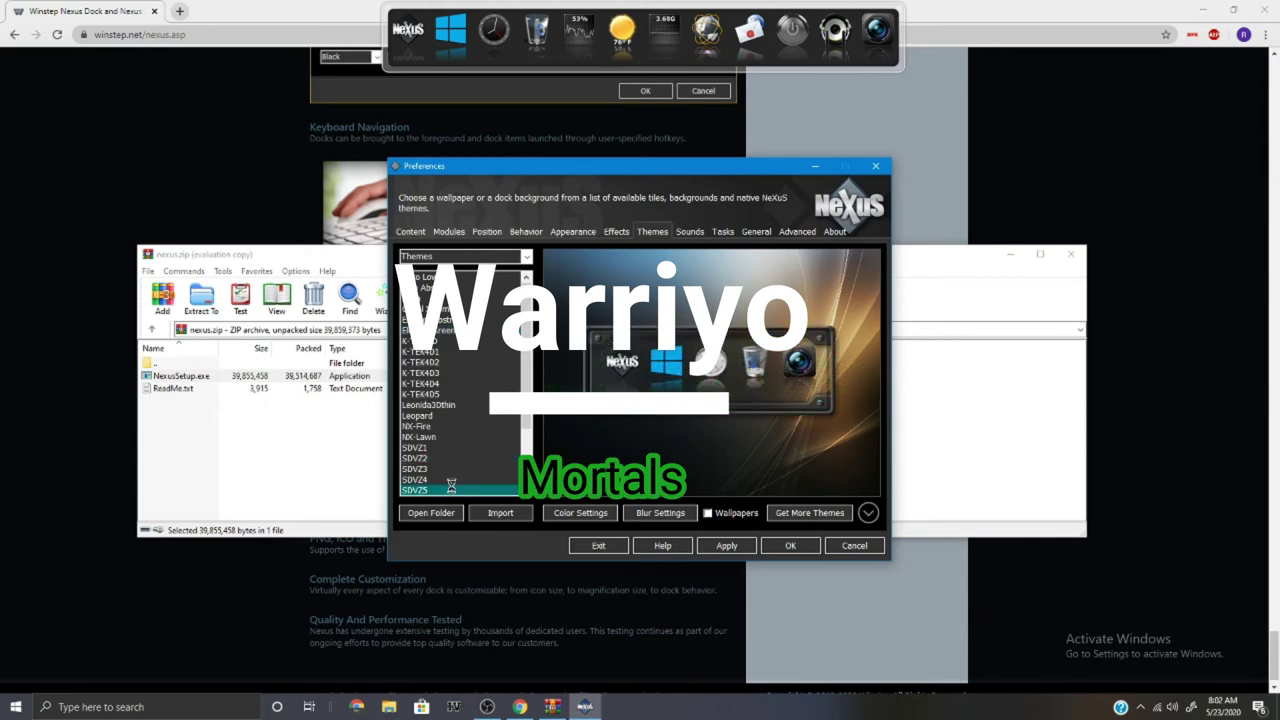
pyautogui.scroll(-3, 445, 460)
pyautogui.click(431, 437)
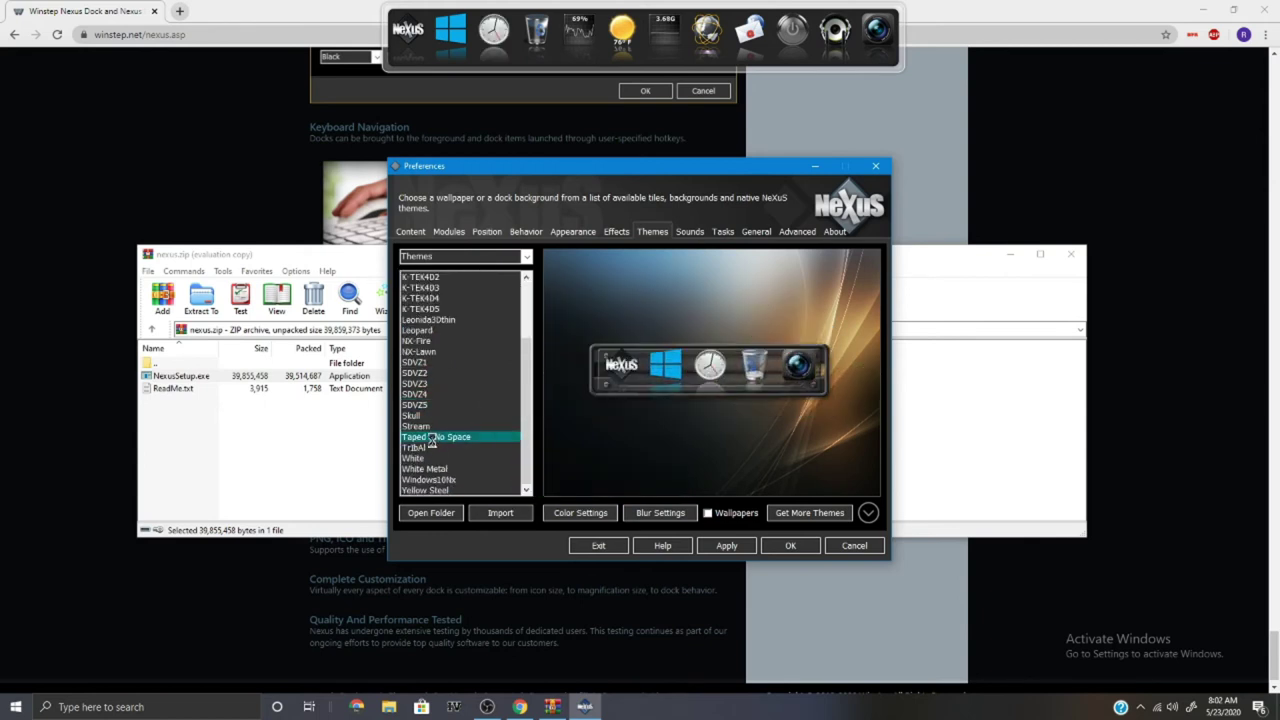
pyautogui.click(455, 468)
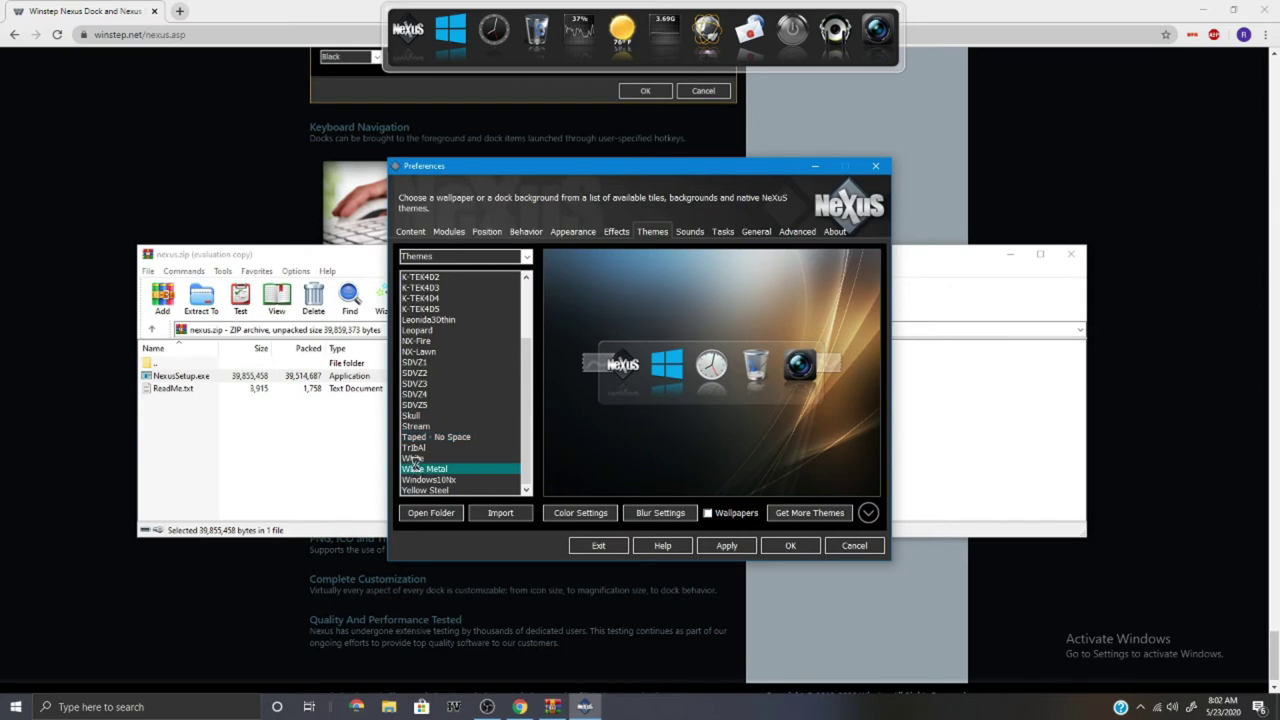
pyautogui.click(430, 480)
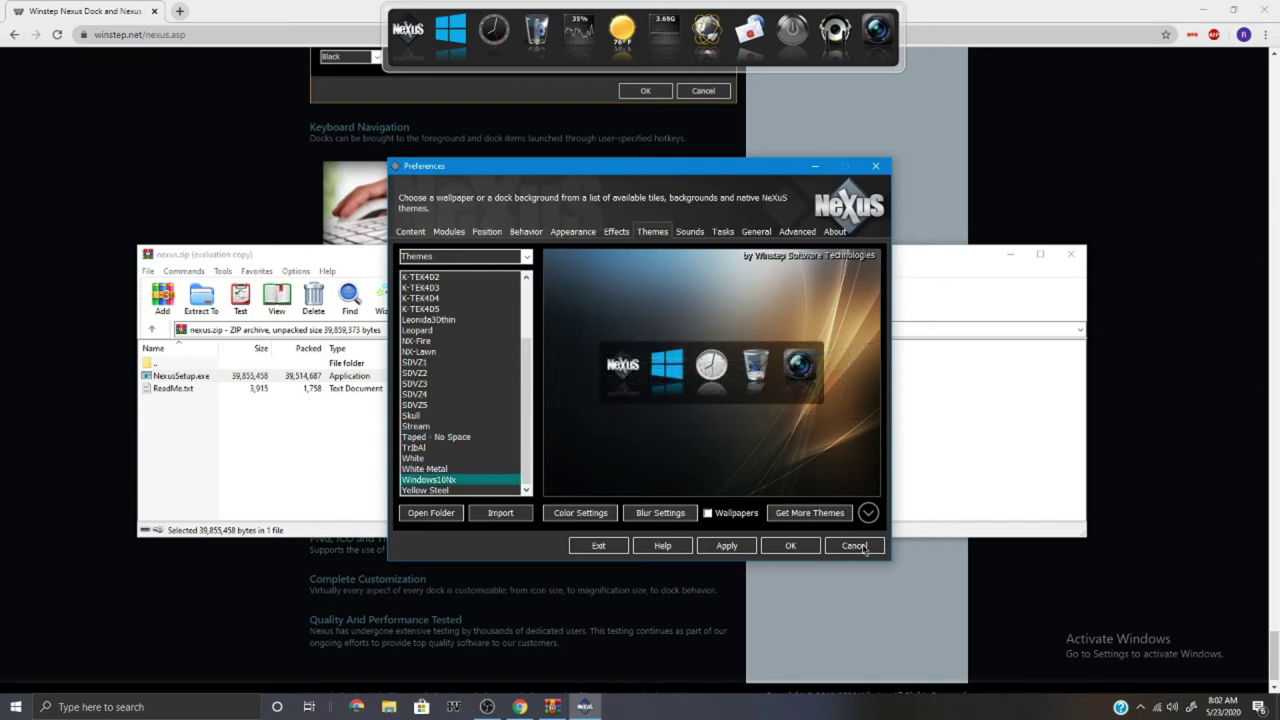
pyautogui.click(740, 549)
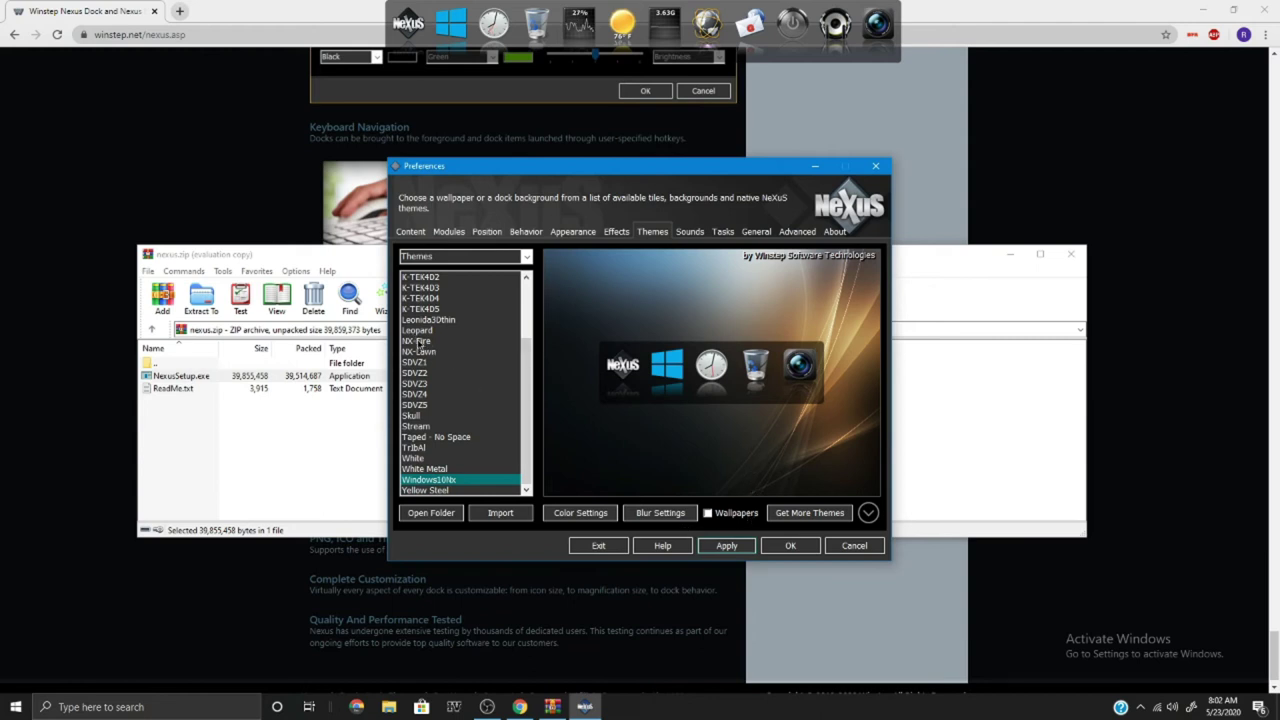
# Compare the NX-Fire, NX-Lawn and Leopard themes, and apply the Leonida3Dthin theme to the dock.
pyautogui.click(418, 342)
pyautogui.click(438, 331)
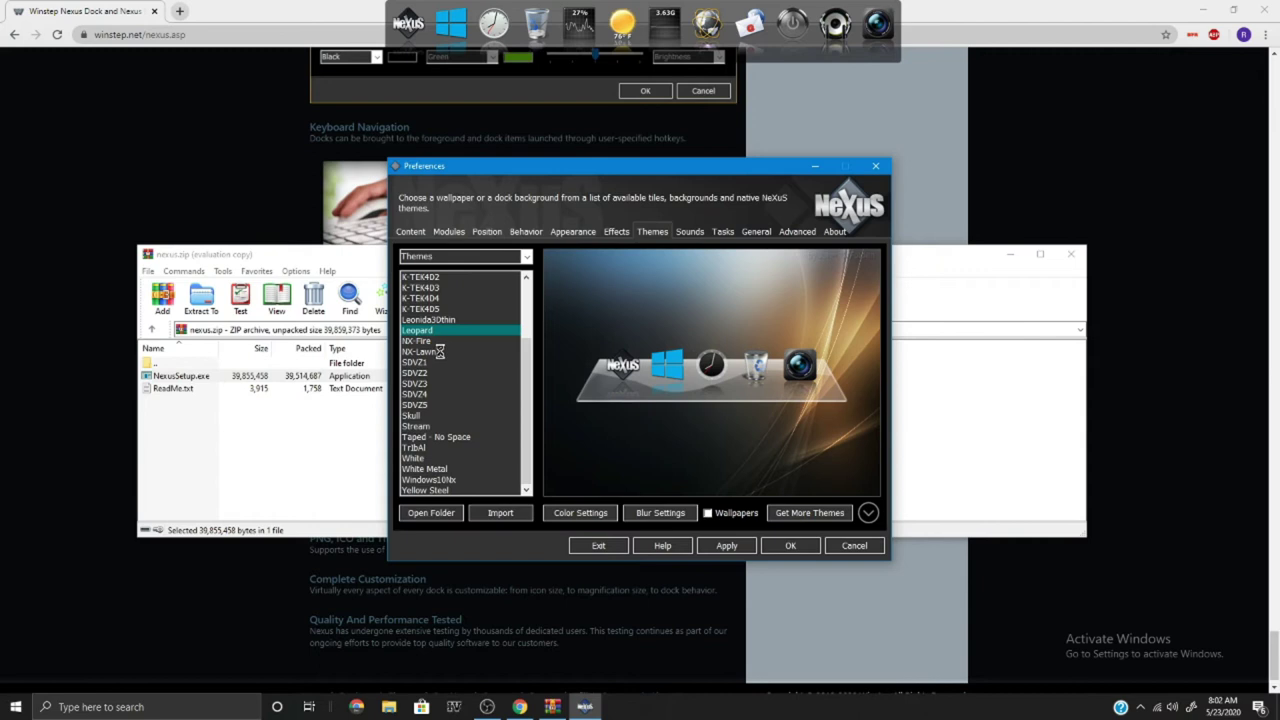
pyautogui.click(438, 352)
pyautogui.click(430, 331)
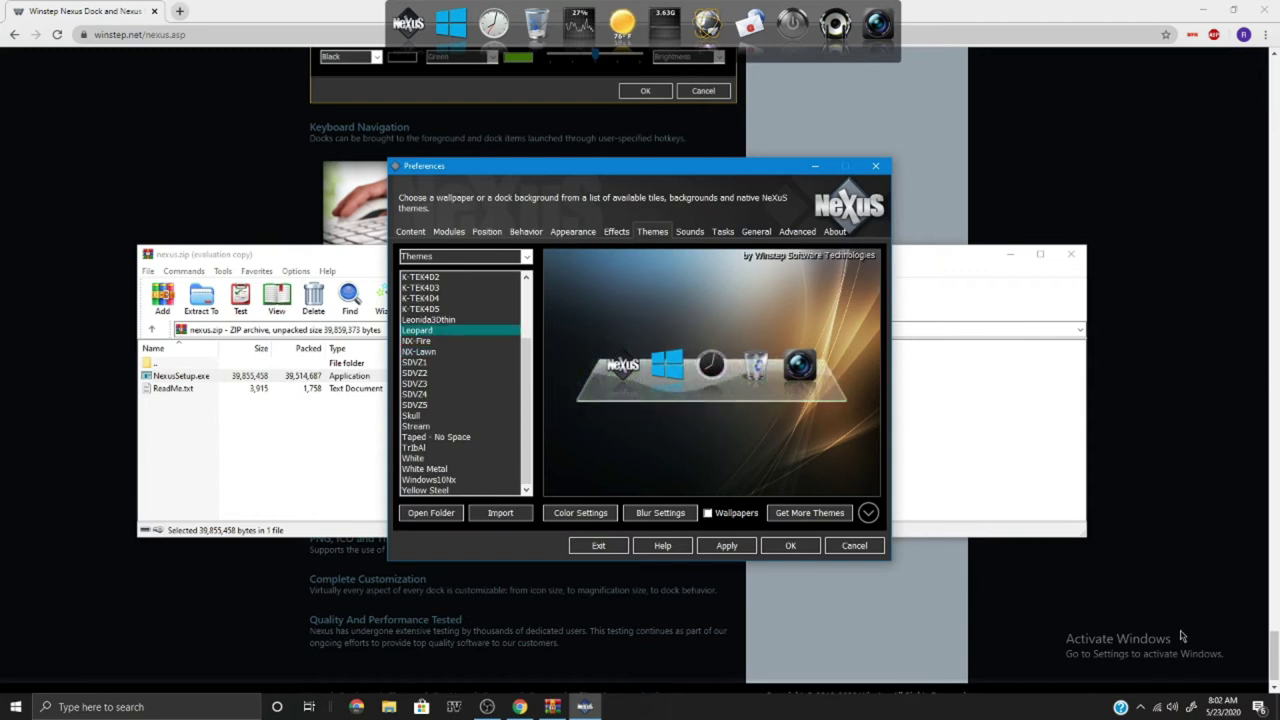
pyautogui.click(433, 320)
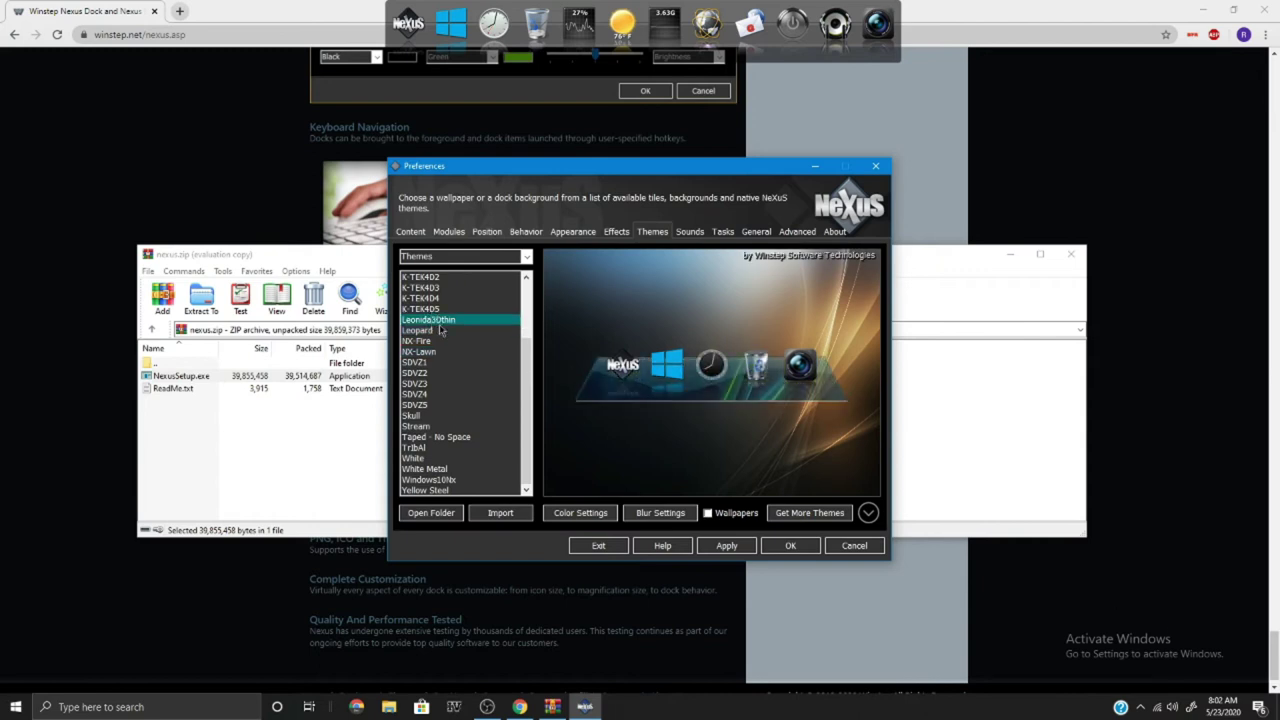
pyautogui.click(742, 546)
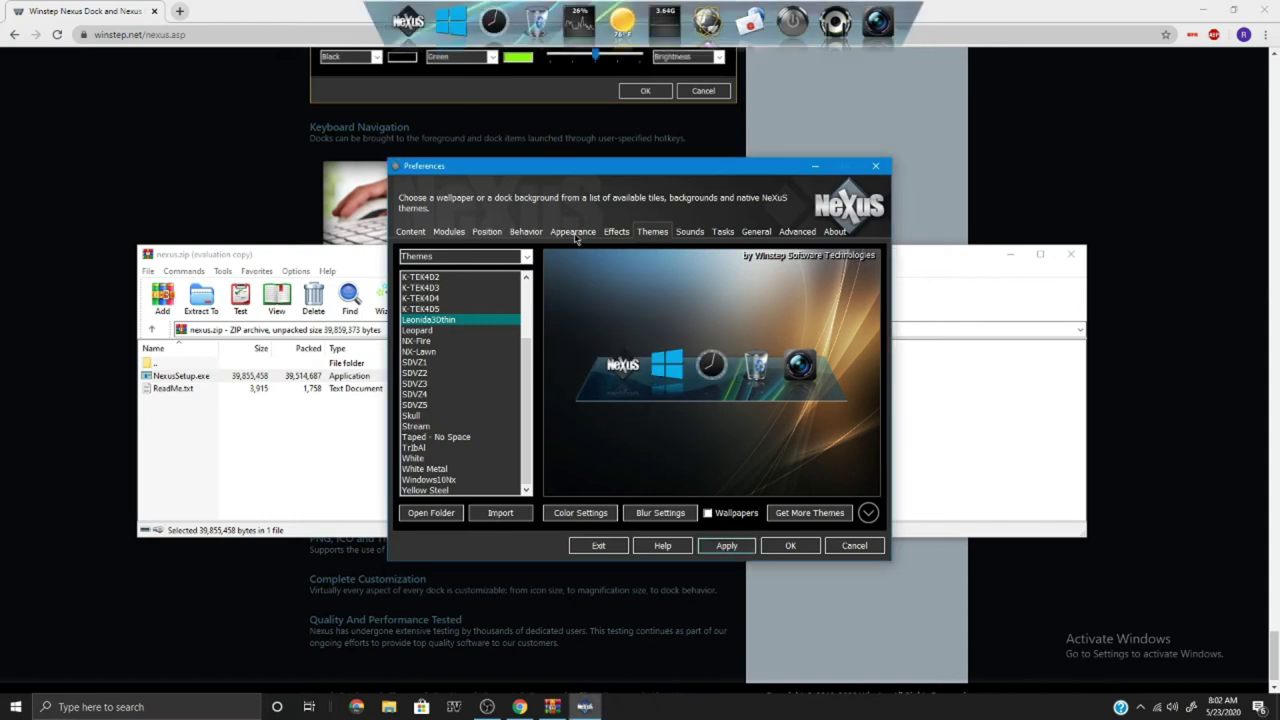
# Look through the dock's behavior, theme, task, general and advanced settings.
pyautogui.click(525, 232)
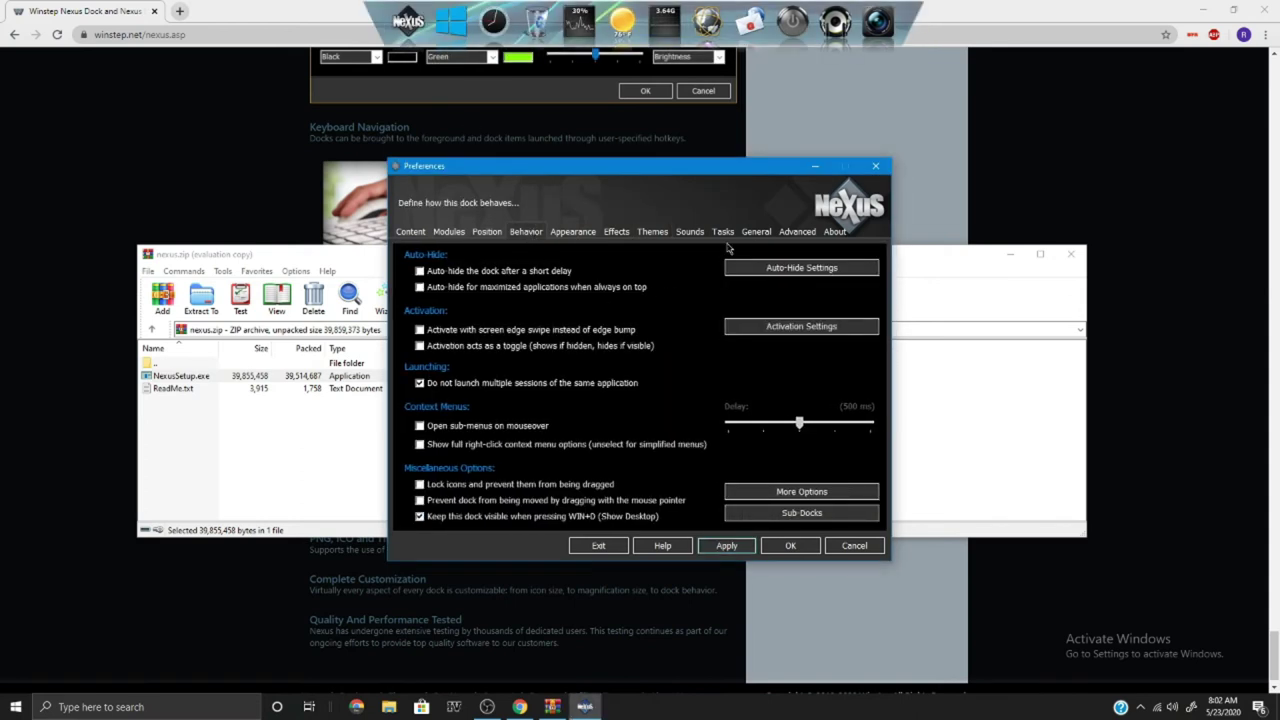
pyautogui.click(664, 232)
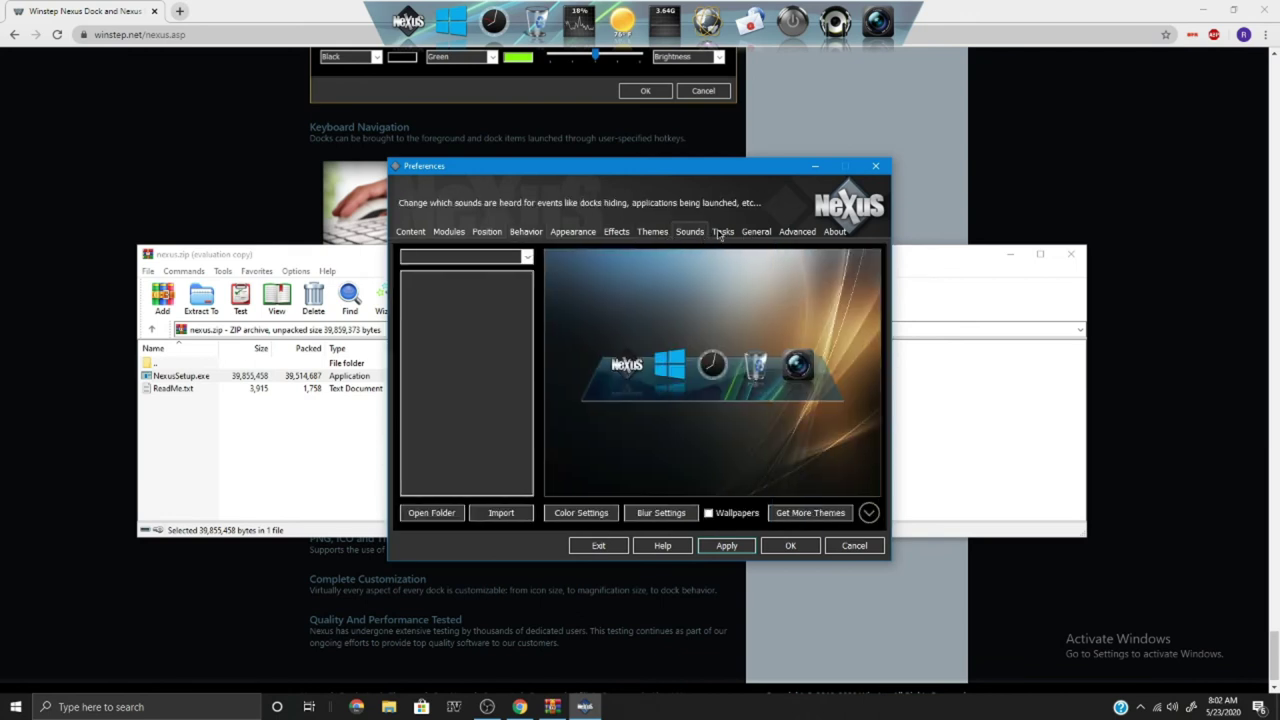
pyautogui.click(724, 232)
pyautogui.click(756, 232)
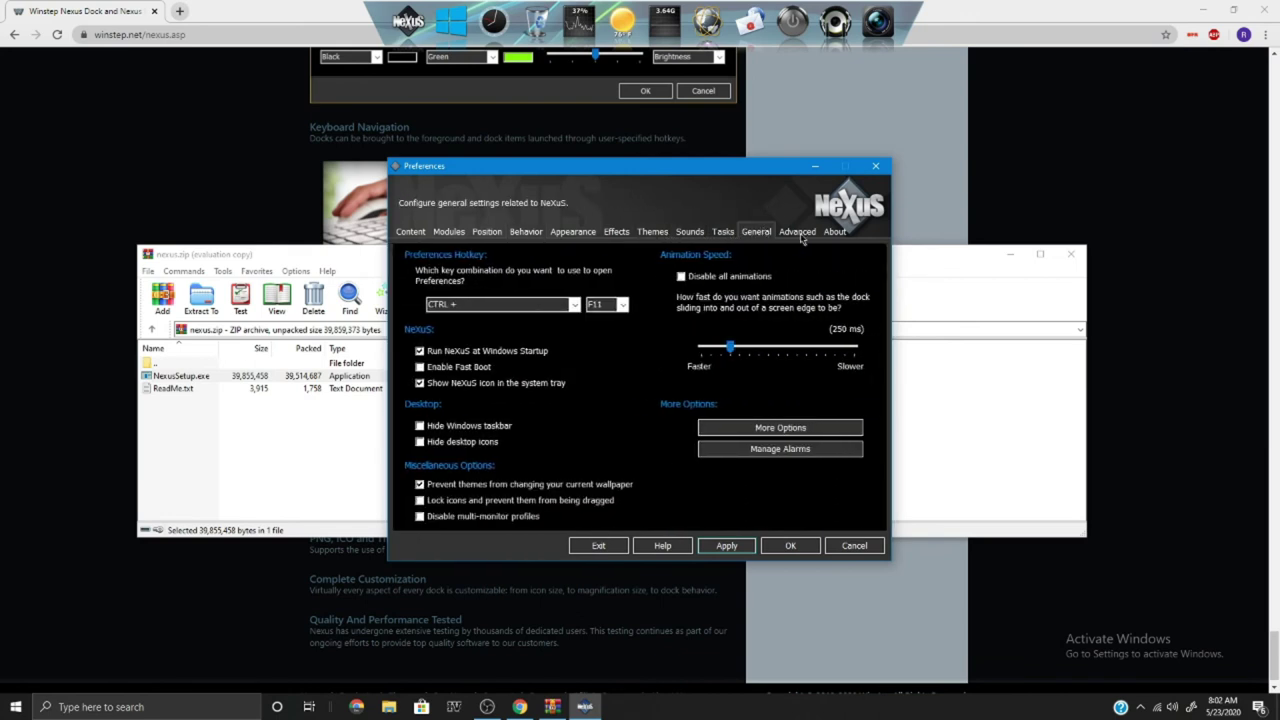
pyautogui.click(796, 232)
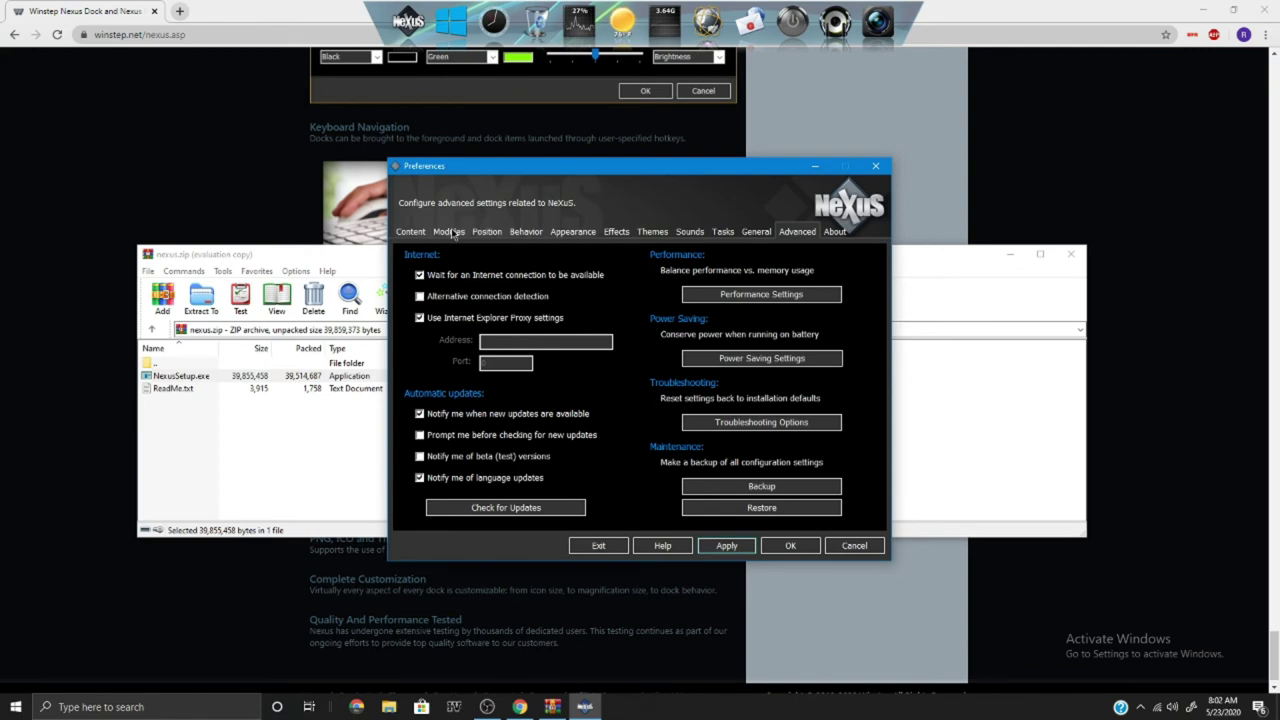
pyautogui.click(487, 707)
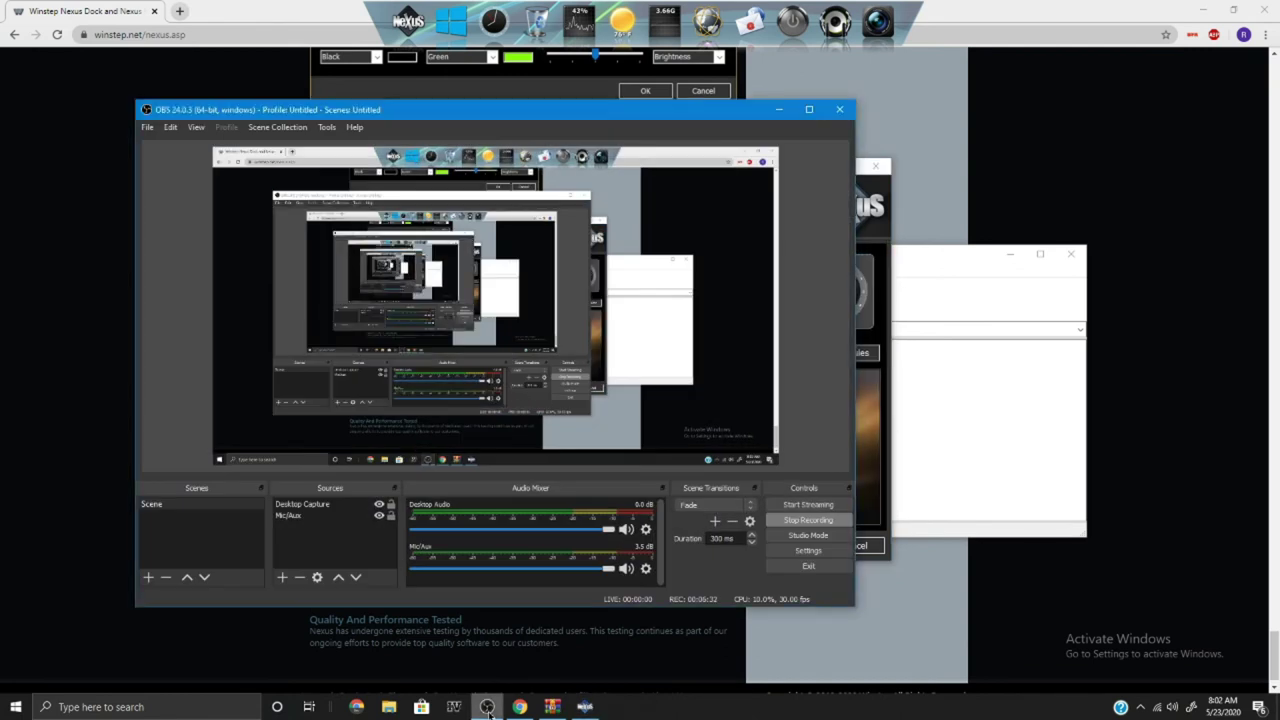
pyautogui.click(780, 112)
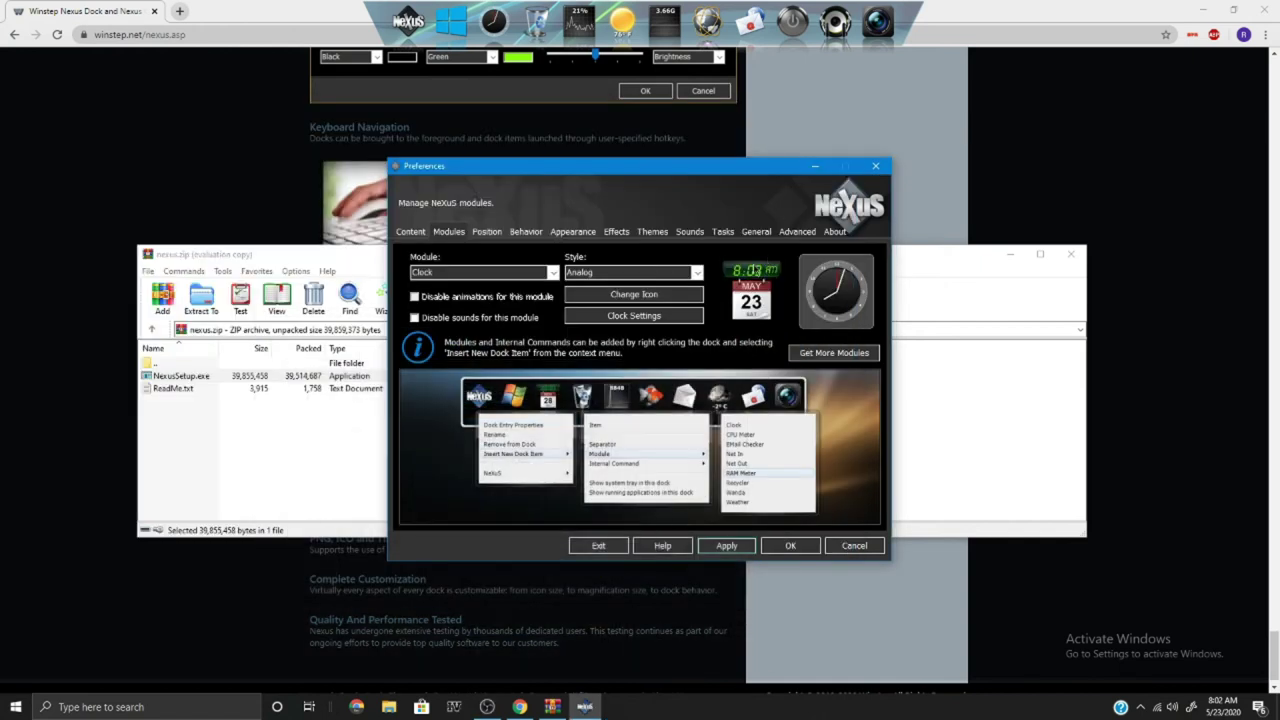
# Set the dock's running indicator to Leopard Lite and its dock control icon to Red Gold.
pyautogui.click(484, 232)
pyautogui.click(530, 234)
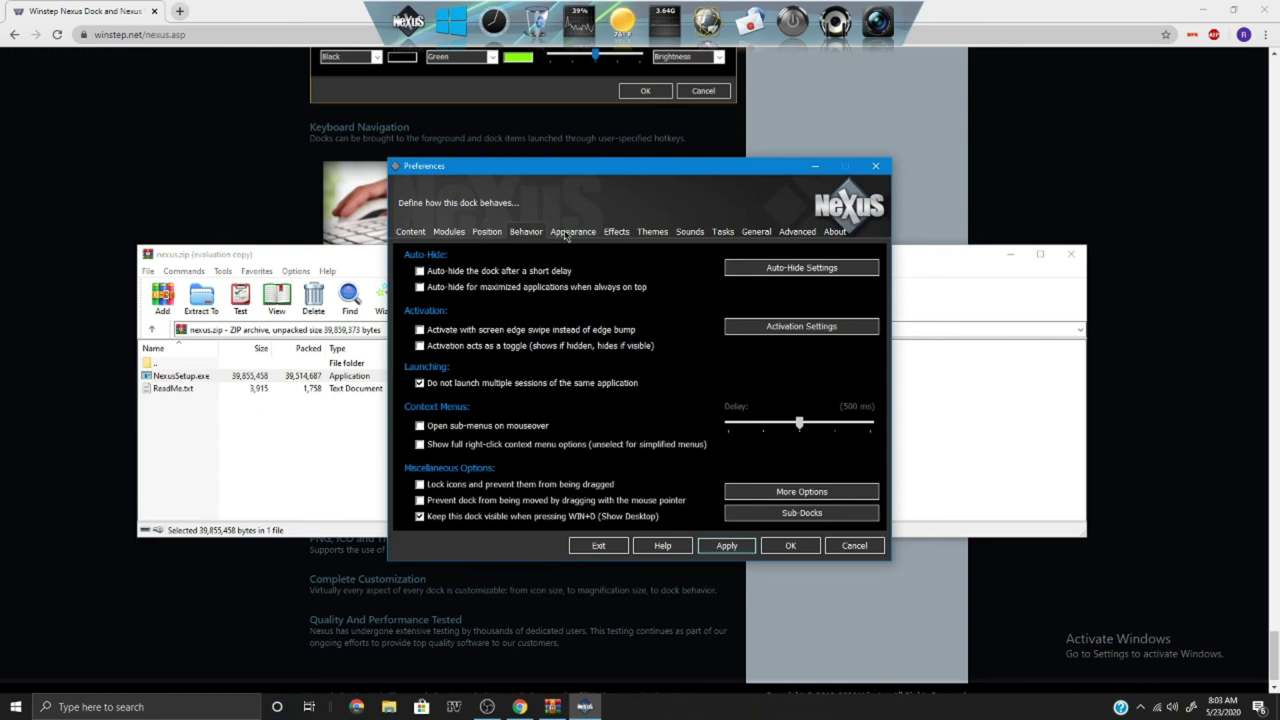
pyautogui.click(565, 234)
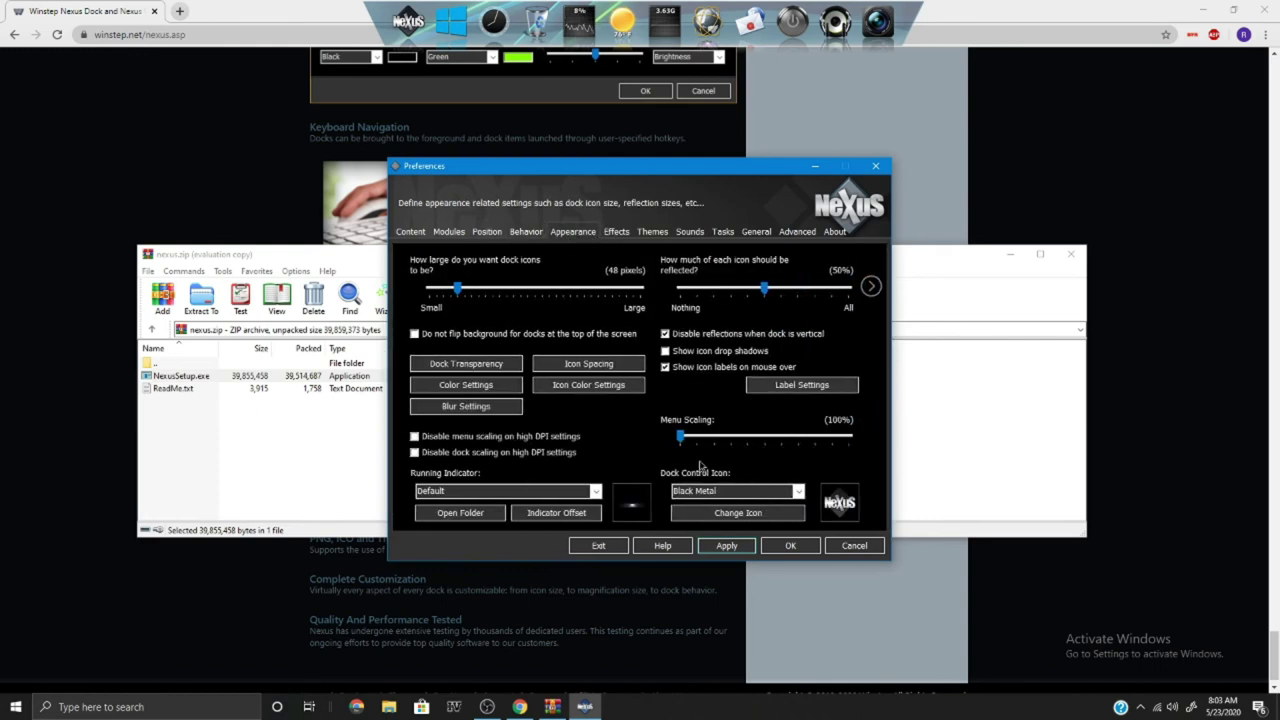
pyautogui.click(562, 490)
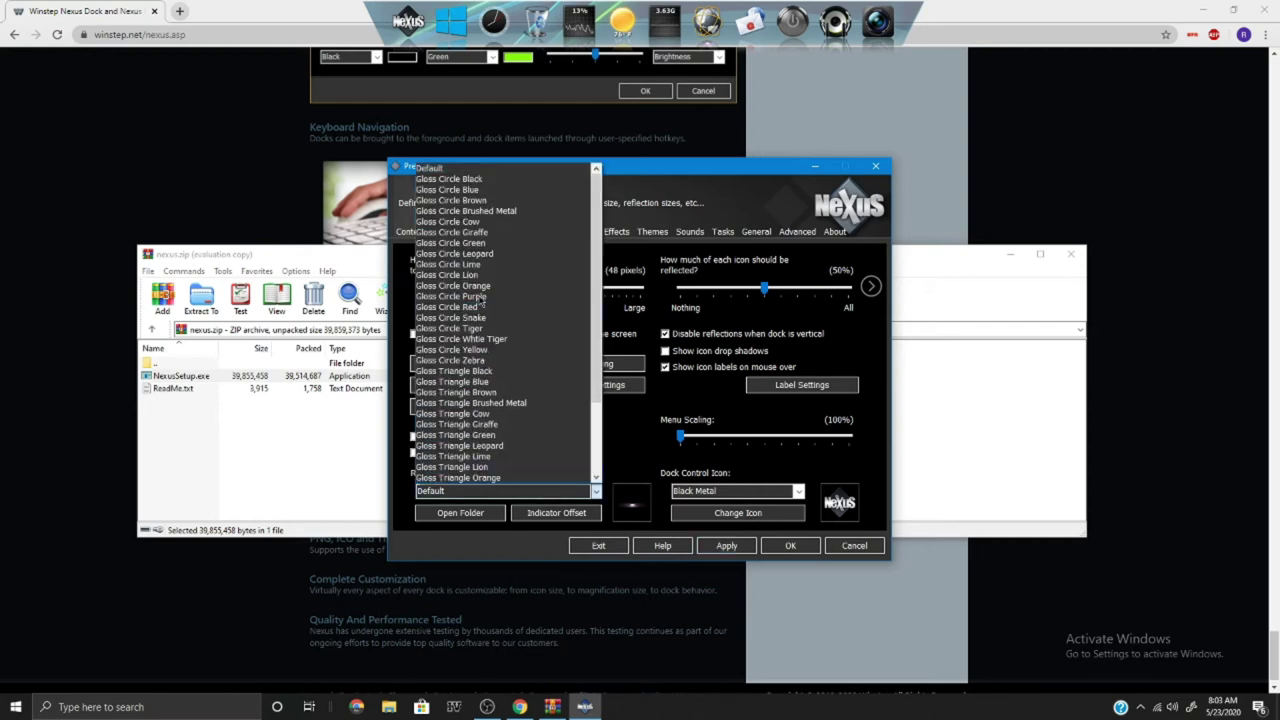
pyautogui.scroll(-3, 472, 297)
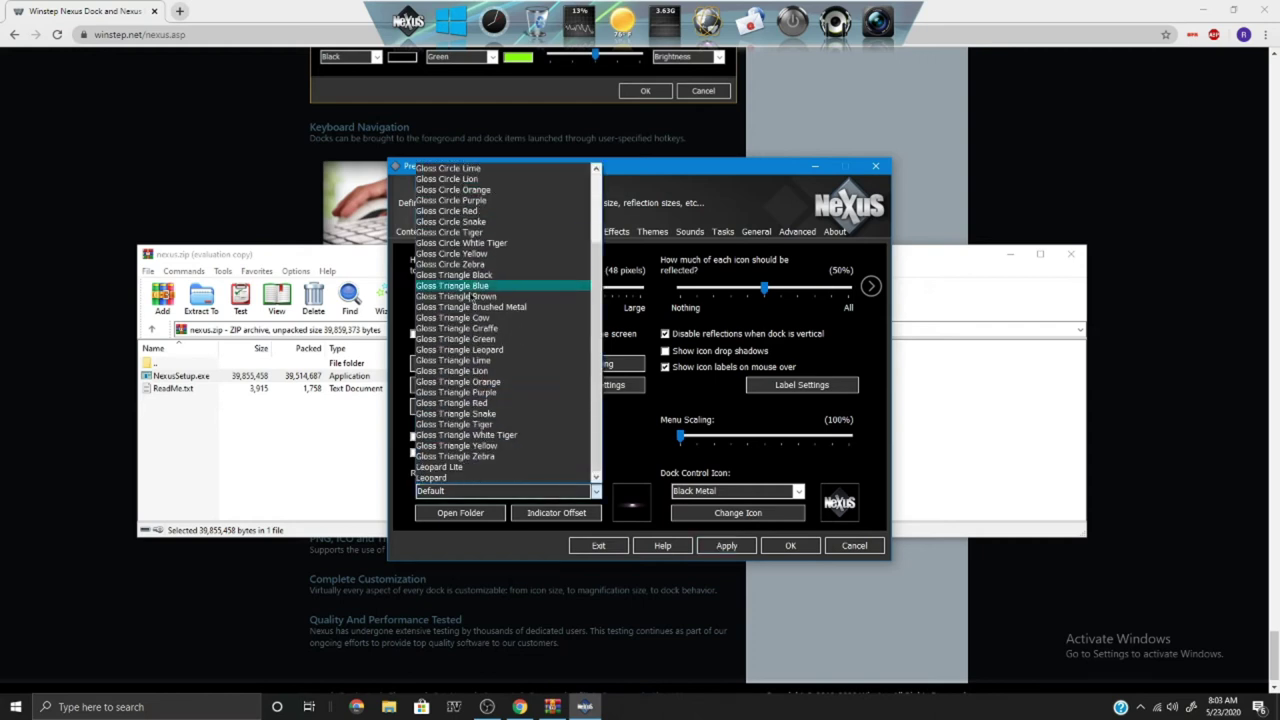
pyautogui.click(445, 467)
pyautogui.click(705, 491)
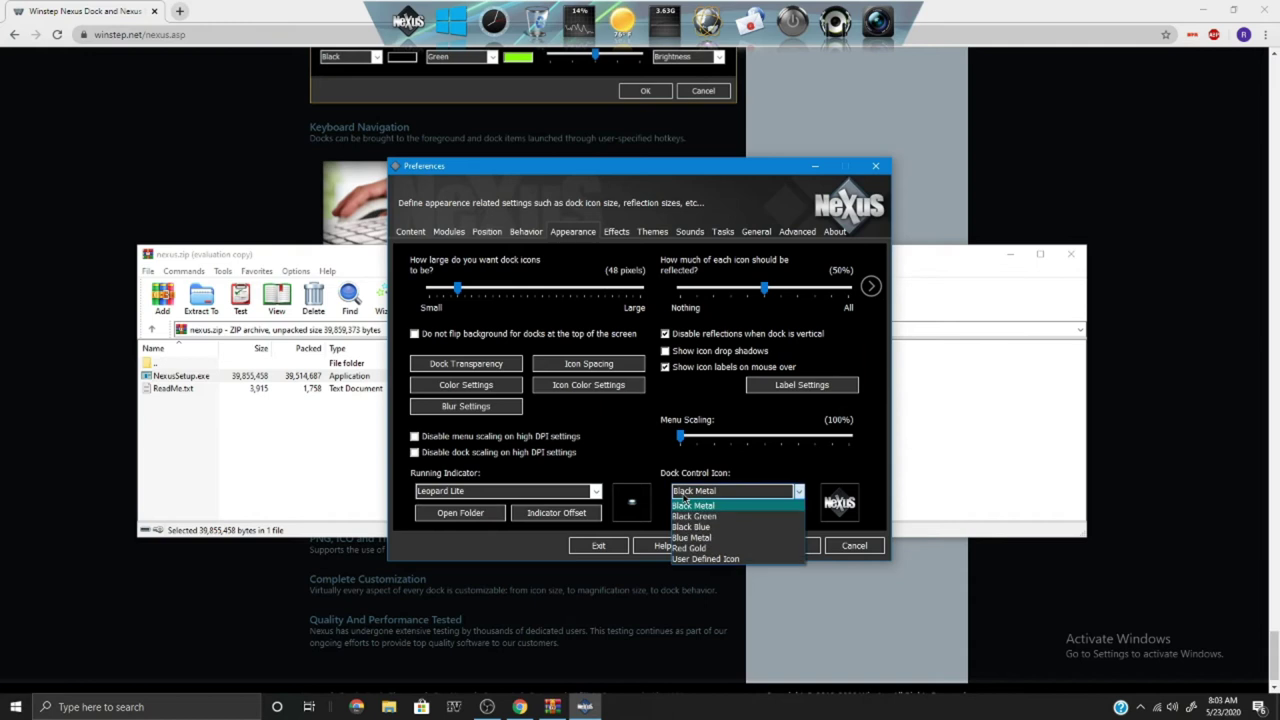
pyautogui.click(734, 549)
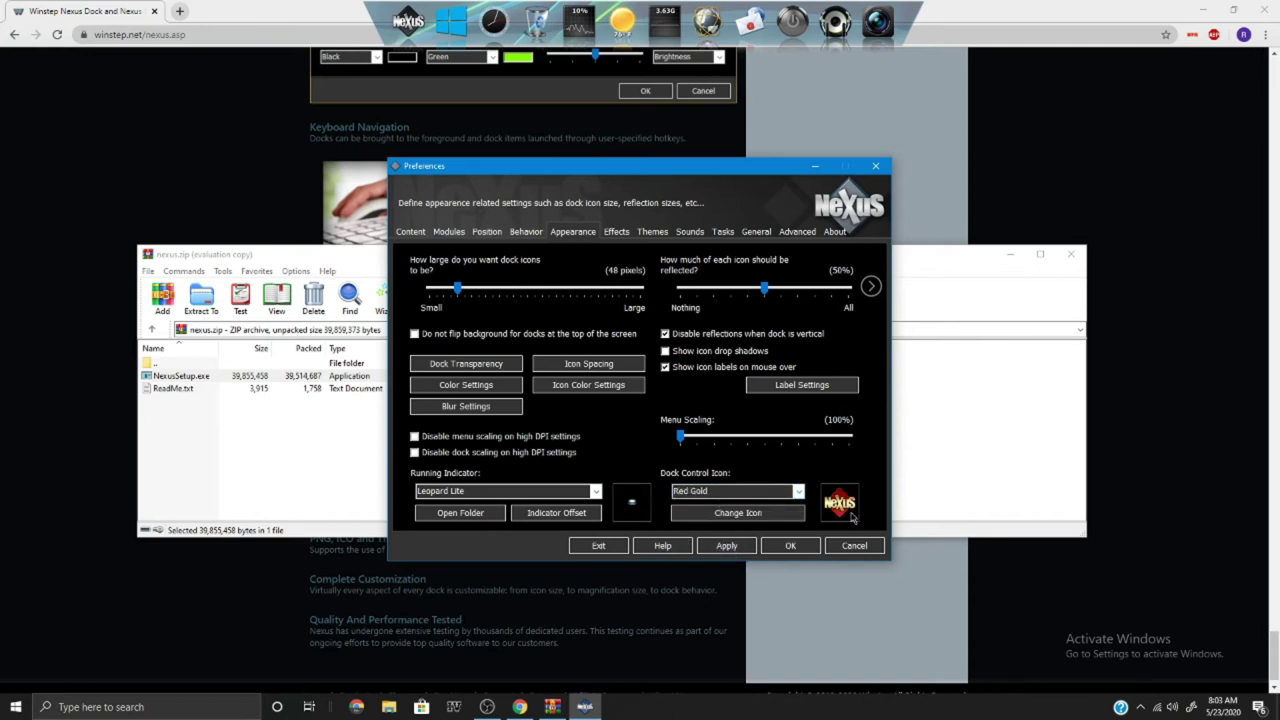
# Set the dock control icon to Blue Metal and the running indicator to Gloss Triangle Zebra, and apply the changes.
pyautogui.click(711, 493)
pyautogui.click(720, 537)
pyautogui.click(544, 487)
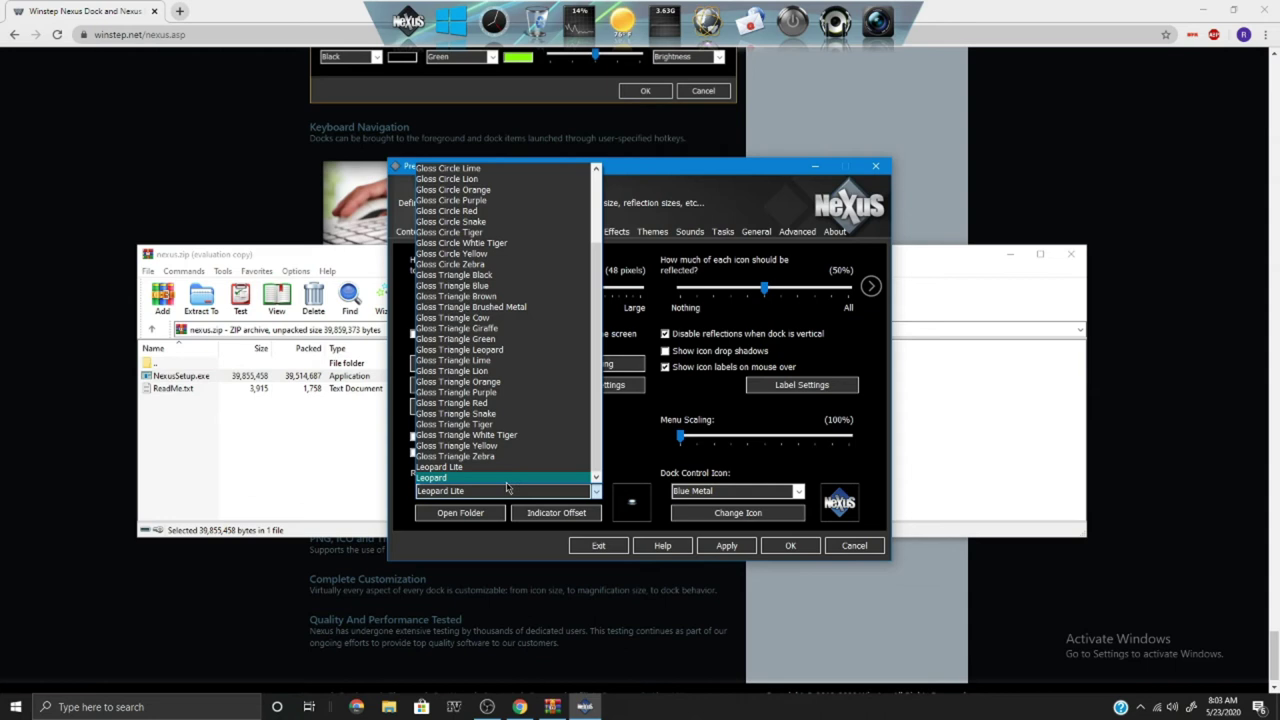
pyautogui.click(505, 481)
pyautogui.click(503, 491)
pyautogui.scroll(-2, 495, 400)
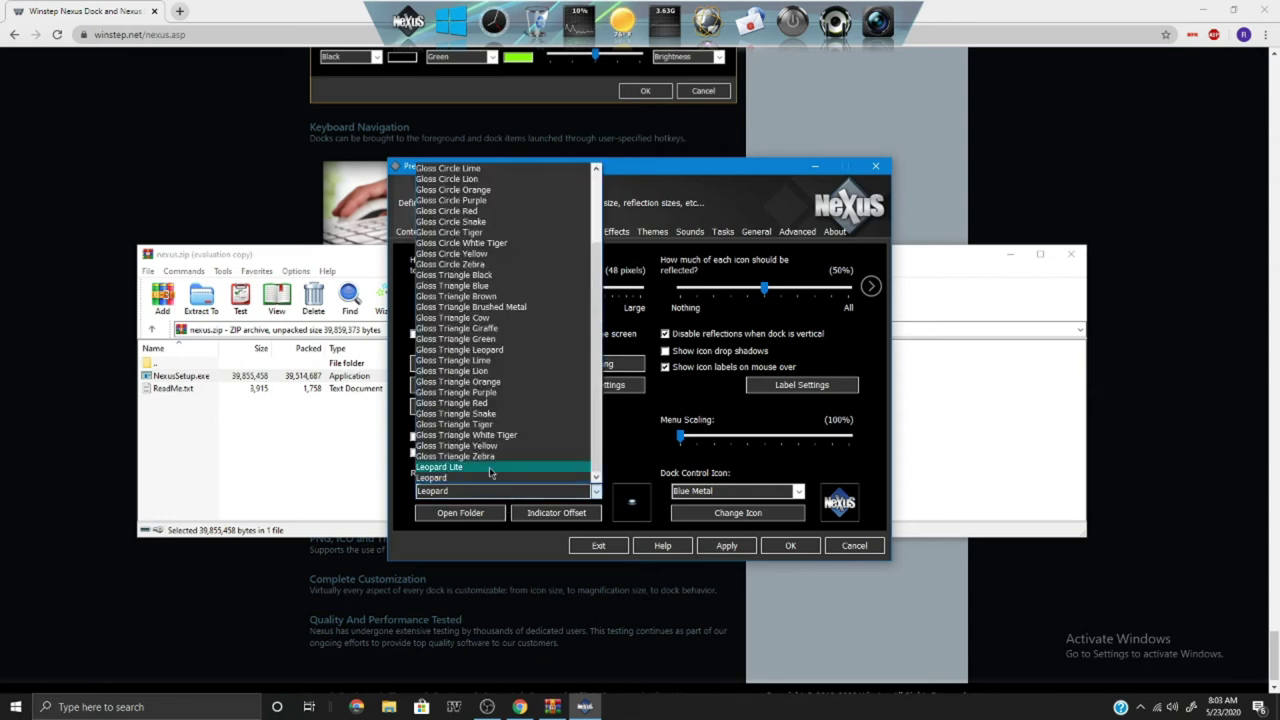
pyautogui.click(490, 474)
pyautogui.click(522, 492)
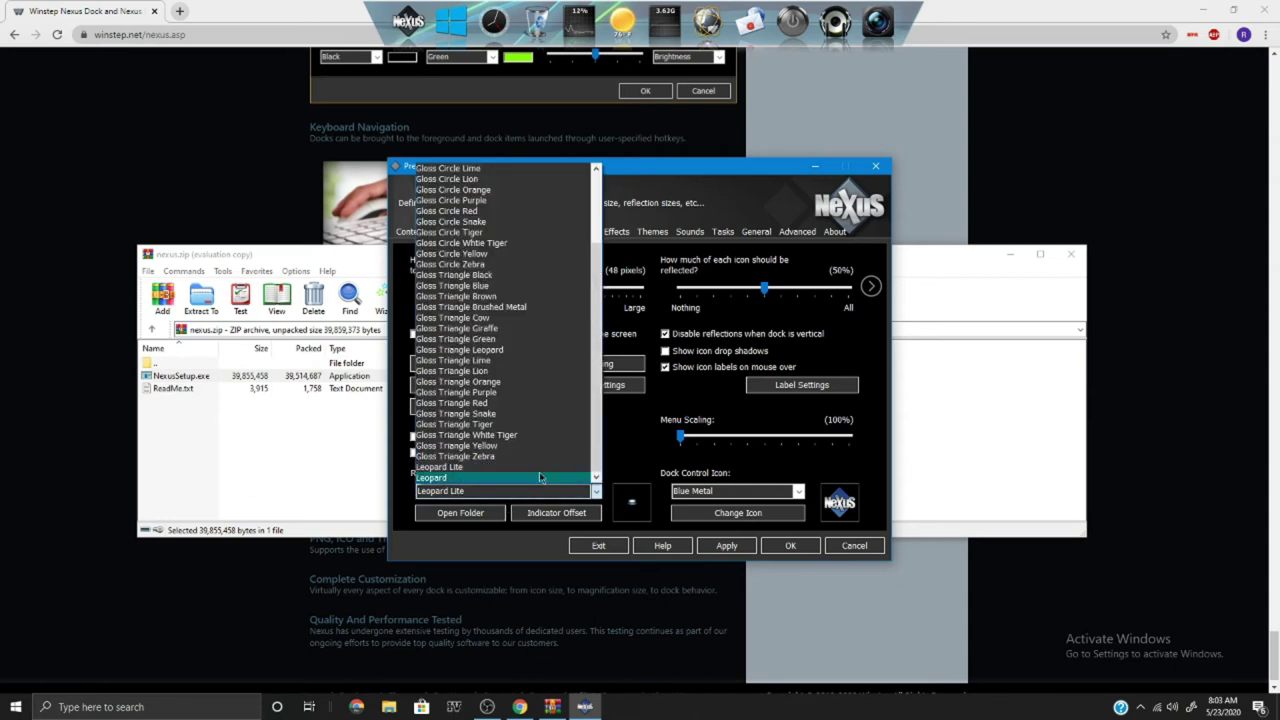
pyautogui.click(524, 458)
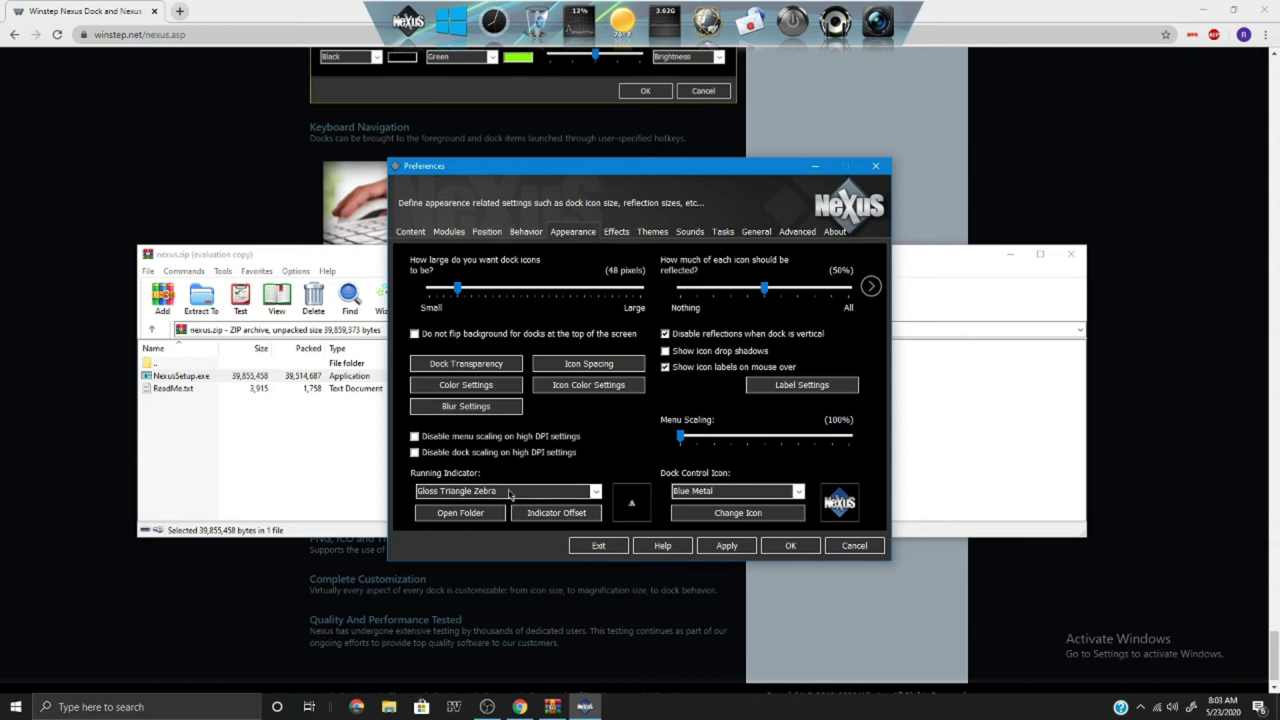
pyautogui.click(728, 545)
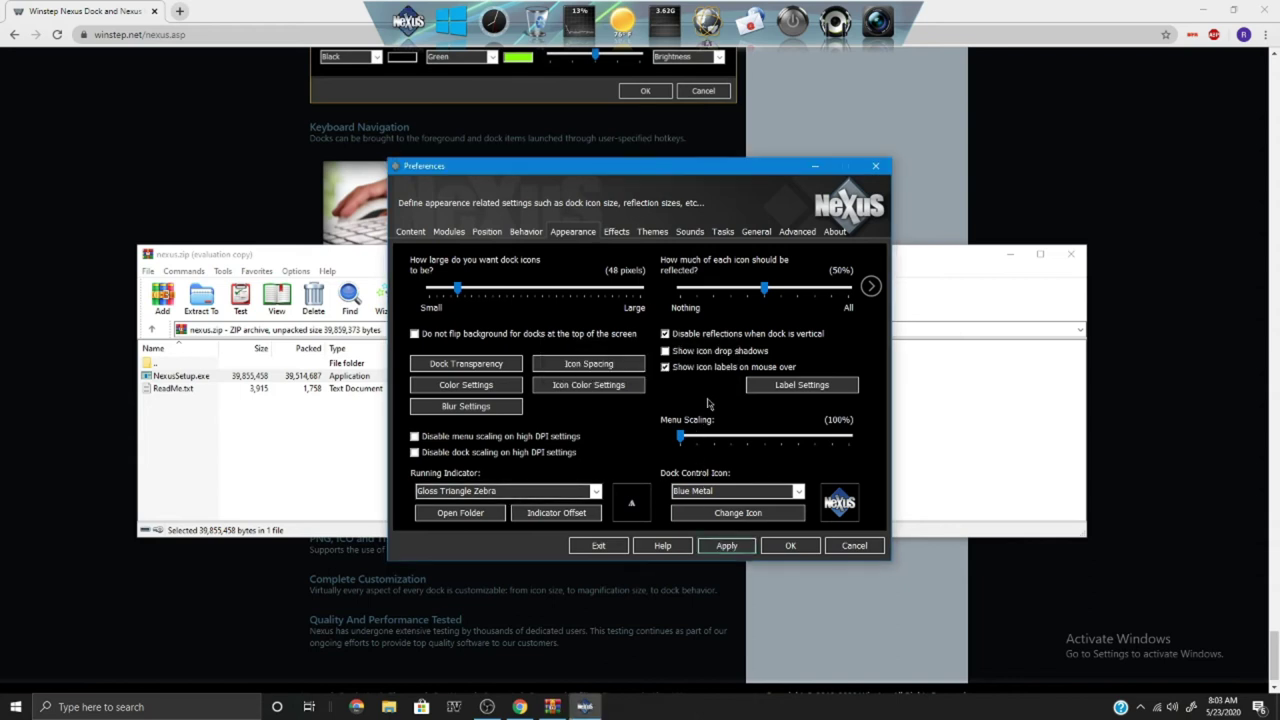
# Look through the dock's theme, sound, task, general, advanced, about, module, appearance and behavior settings.
pyautogui.click(620, 232)
pyautogui.click(652, 231)
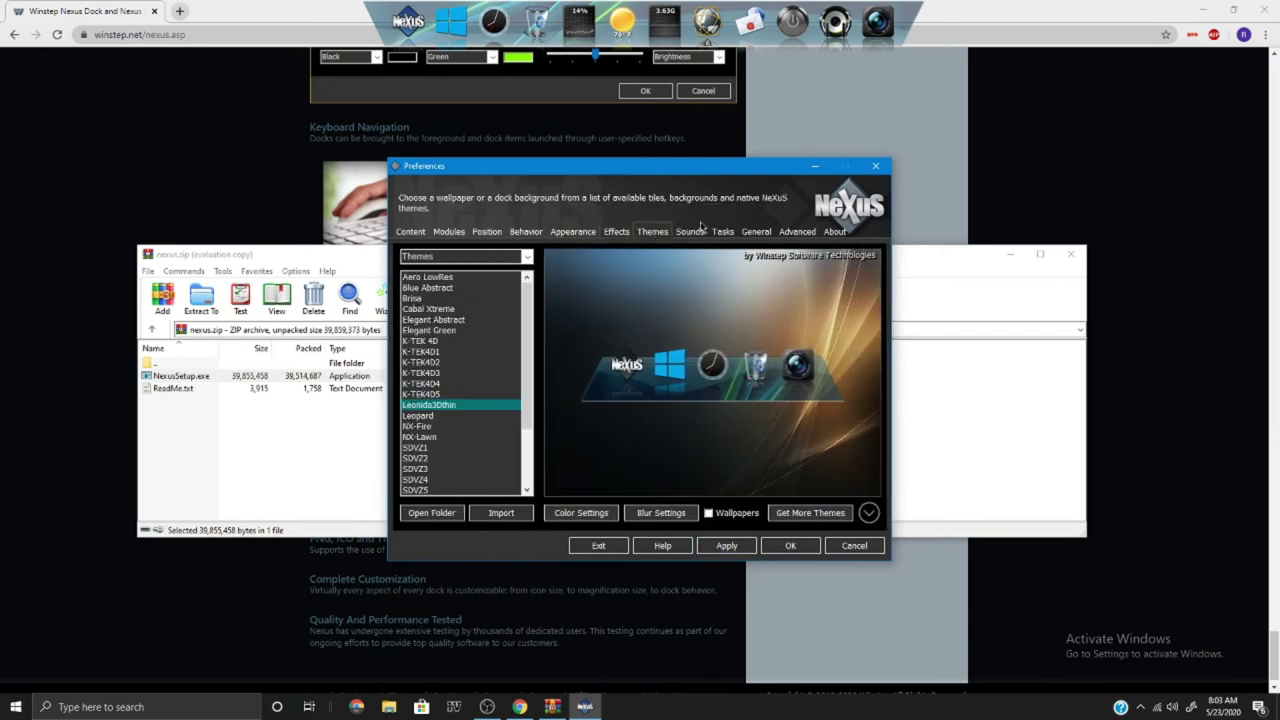
pyautogui.click(690, 231)
pyautogui.click(722, 231)
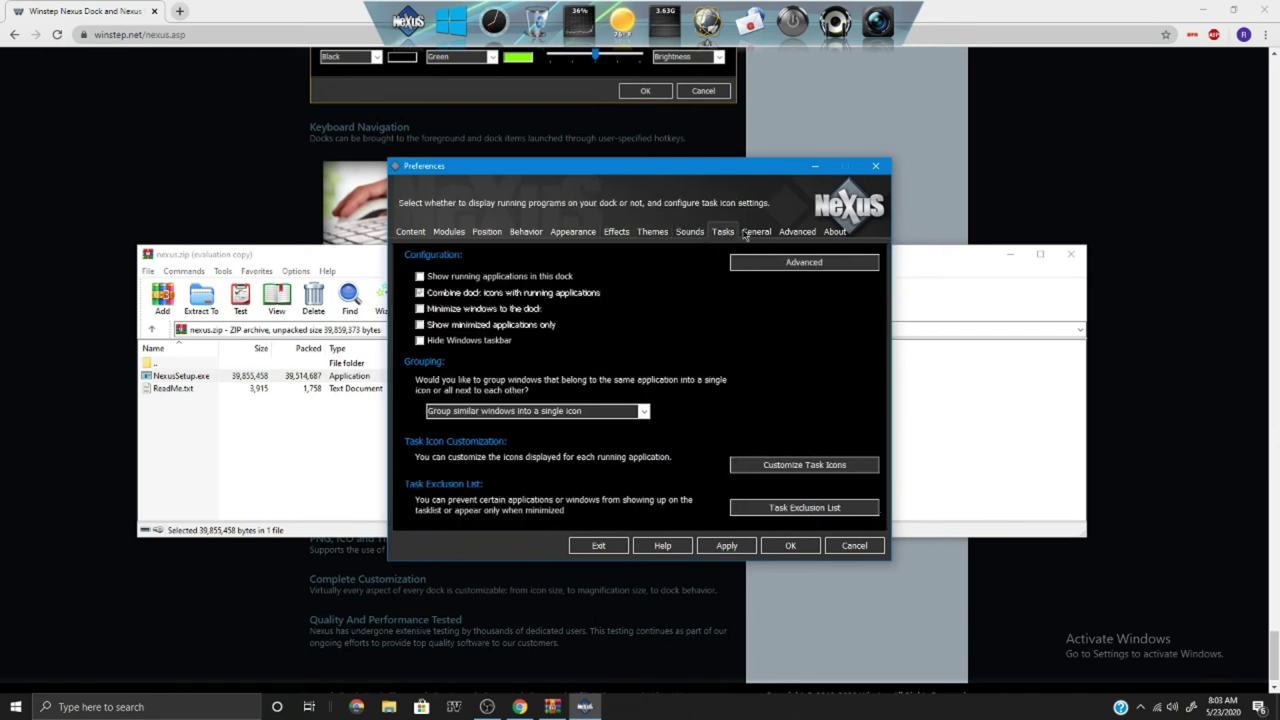
pyautogui.click(752, 232)
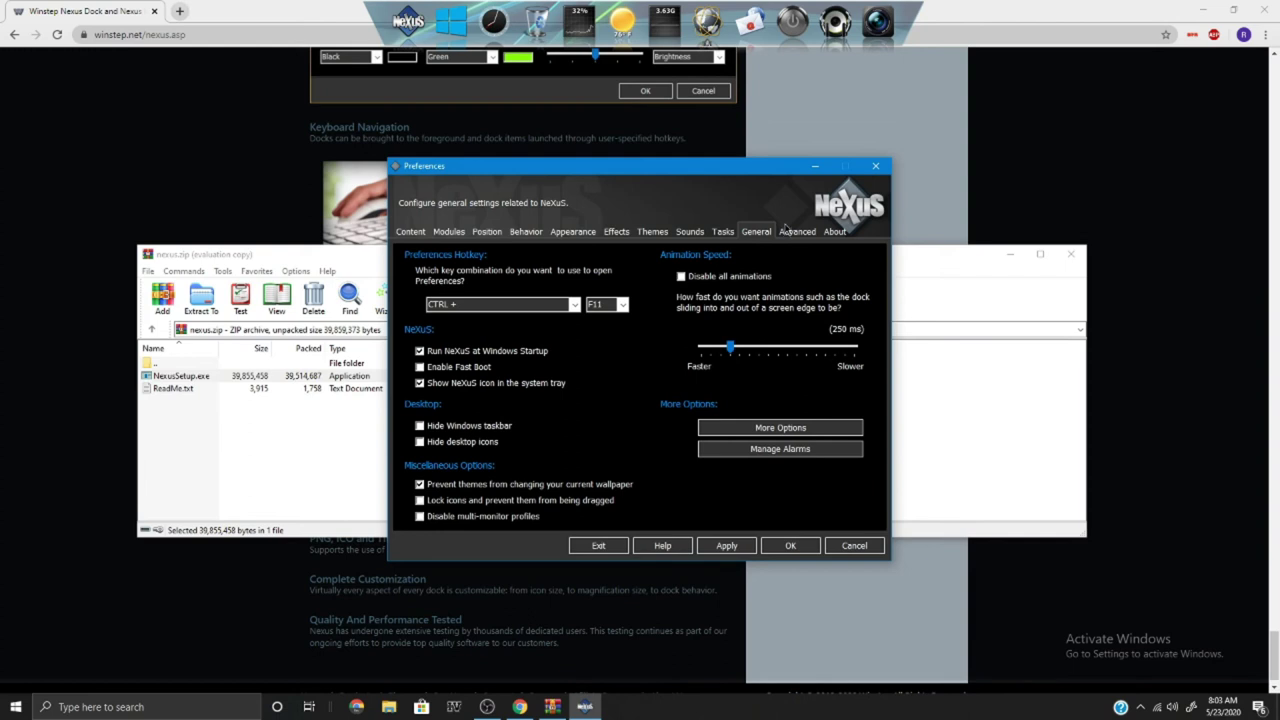
pyautogui.click(797, 231)
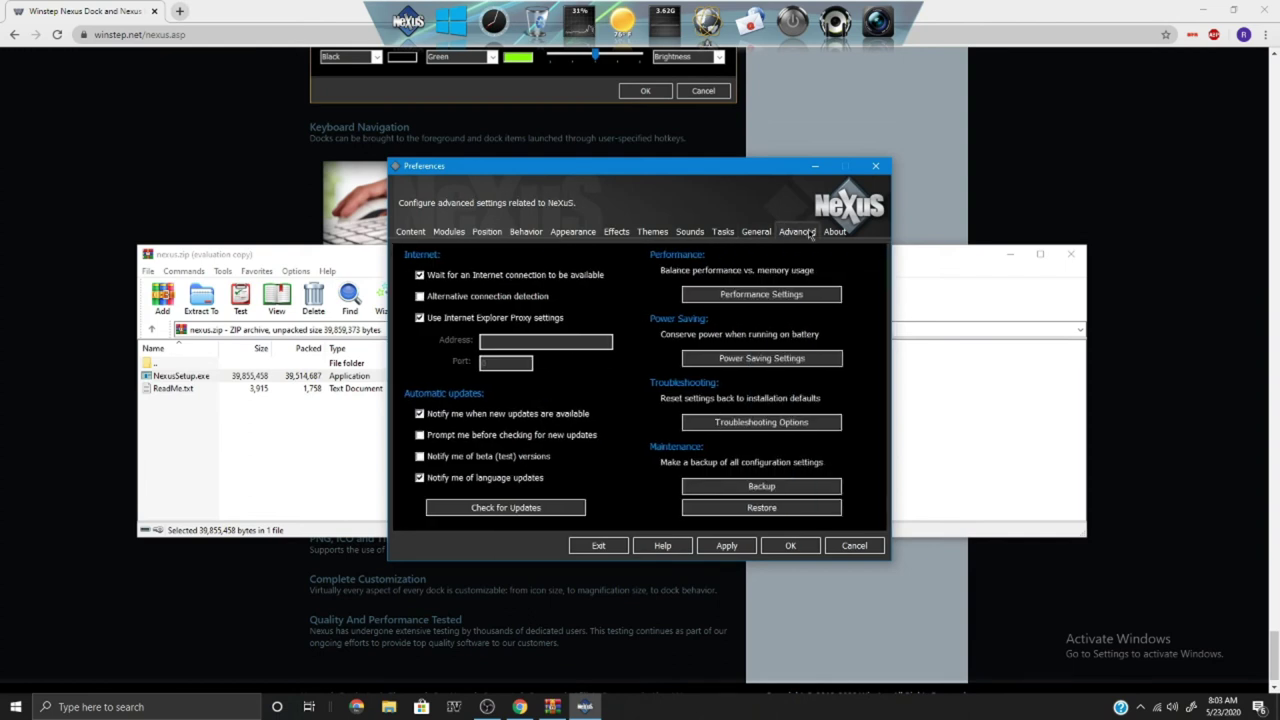
pyautogui.click(850, 233)
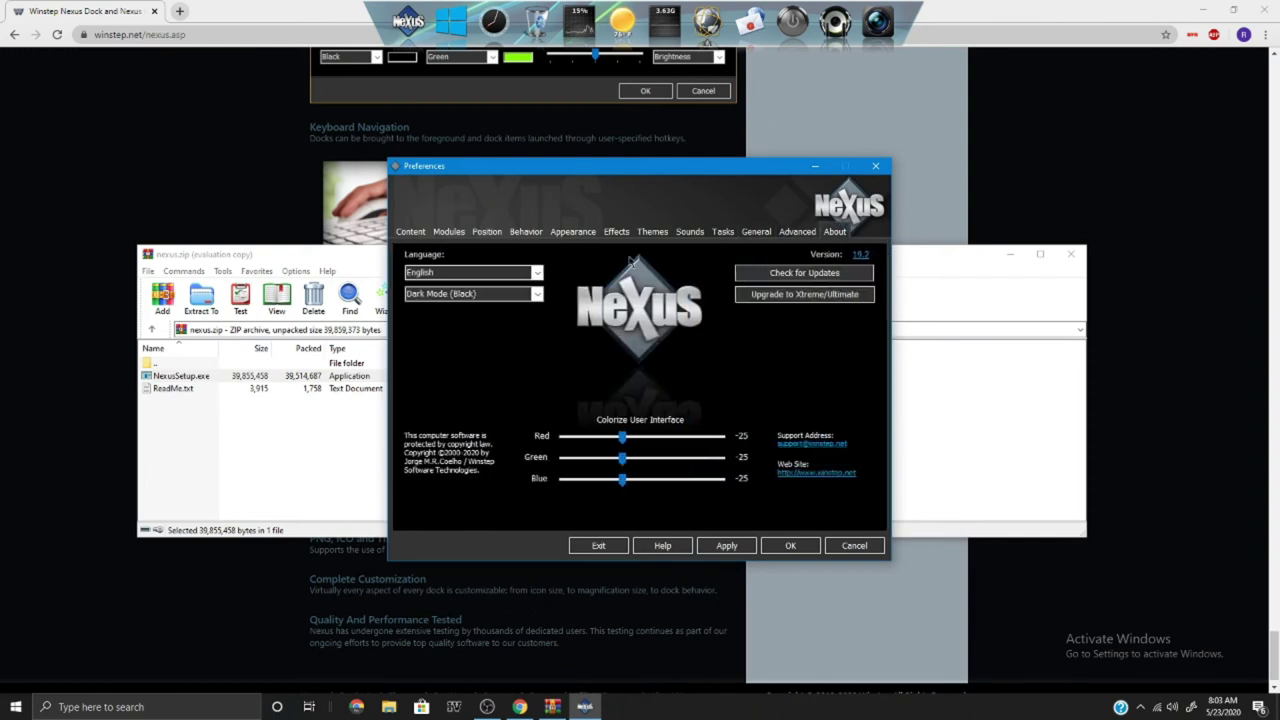
pyautogui.click(655, 230)
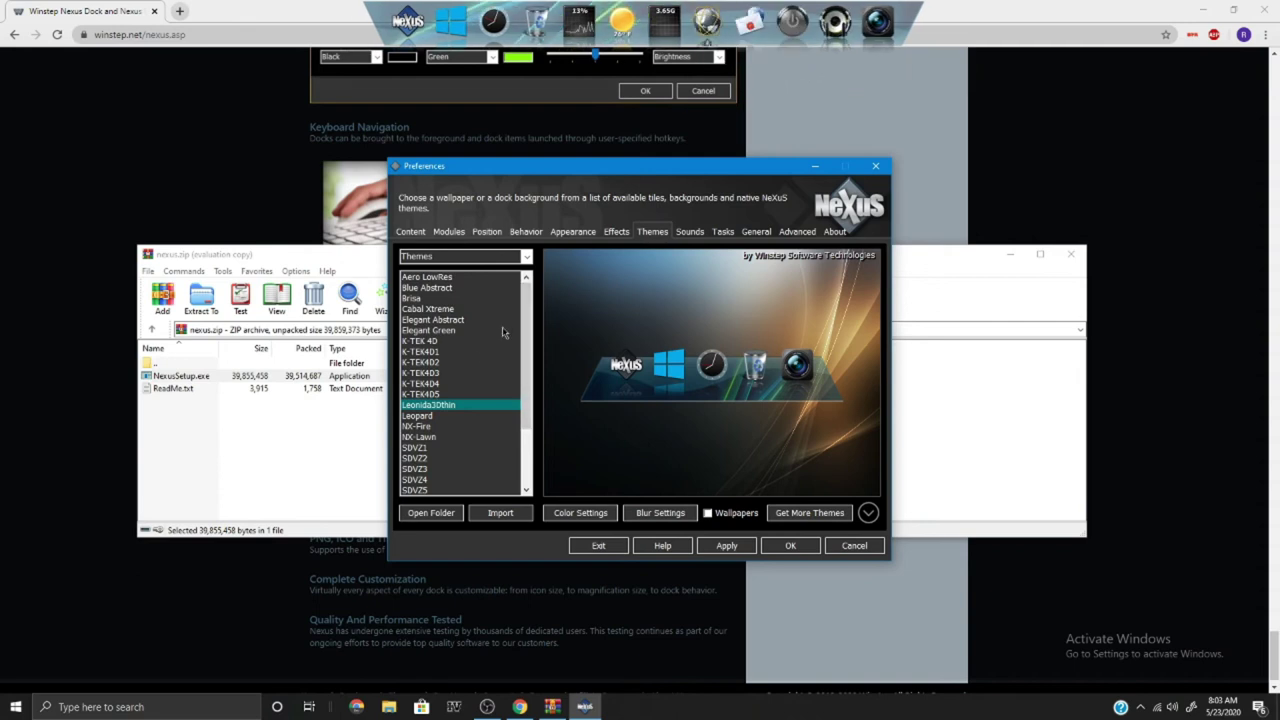
pyautogui.click(463, 233)
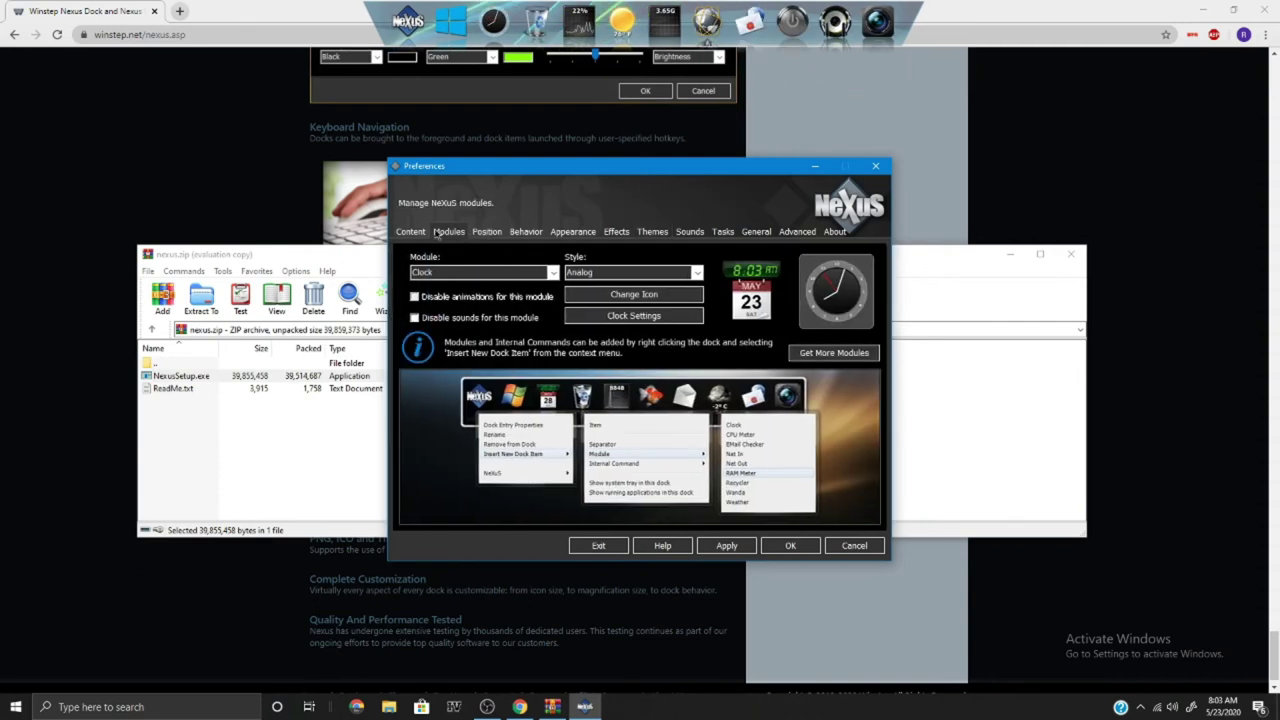
pyautogui.click(531, 234)
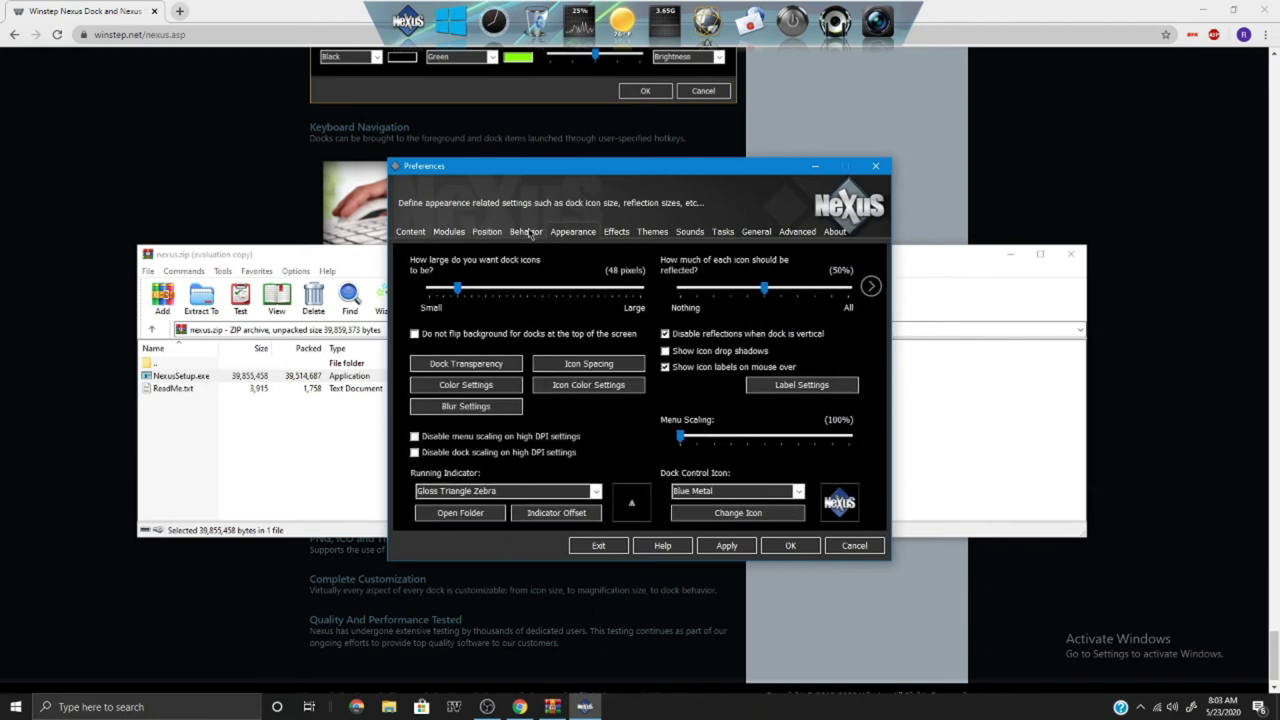
pyautogui.click(537, 229)
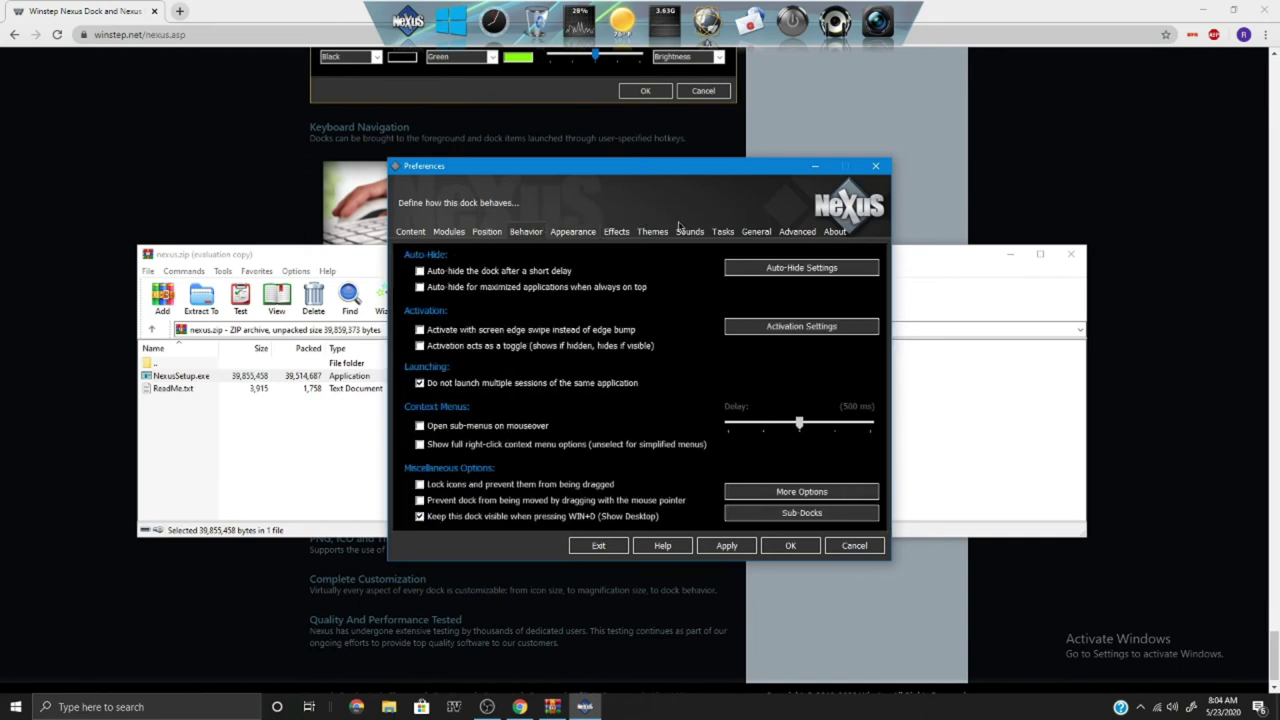
# Play a test of the wsChime.wav sound assigned to the Clock Chime event.
pyautogui.click(690, 232)
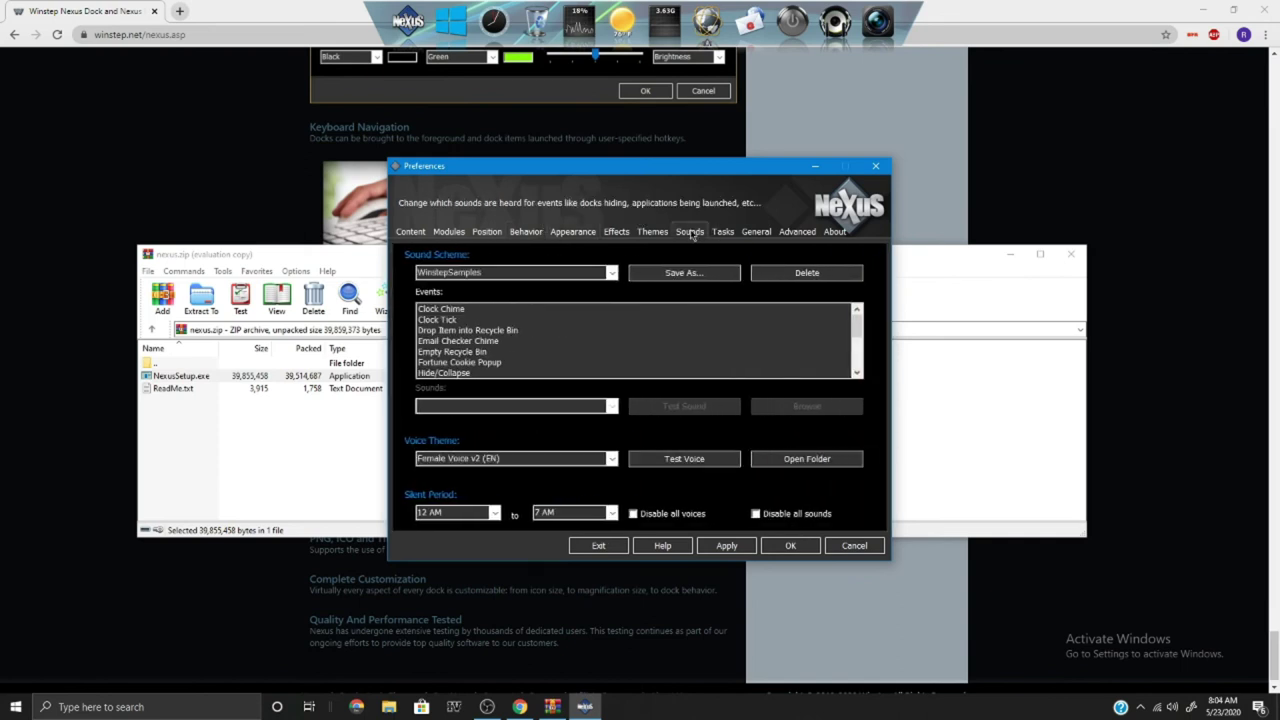
pyautogui.click(518, 313)
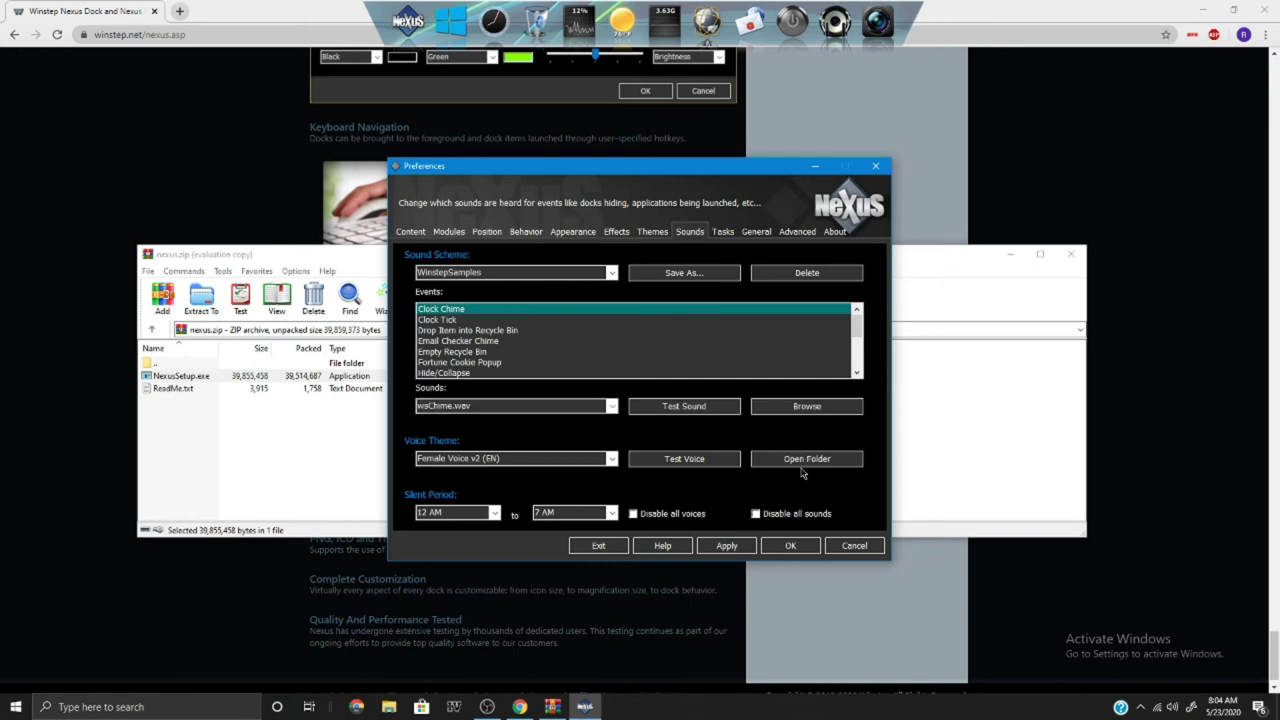
pyautogui.click(679, 405)
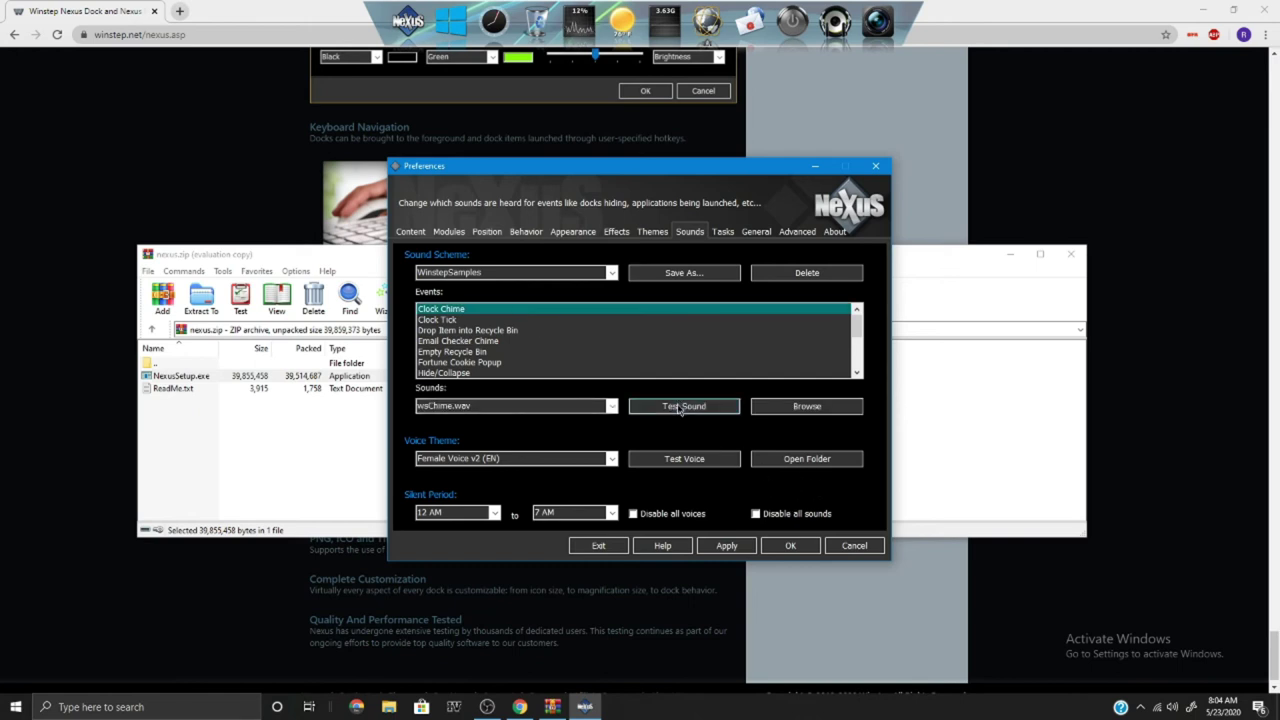
pyautogui.click(685, 410)
pyautogui.click(688, 409)
# Review the task, general and advanced settings, followed by the dock's effects and appearance options.
pyautogui.click(723, 232)
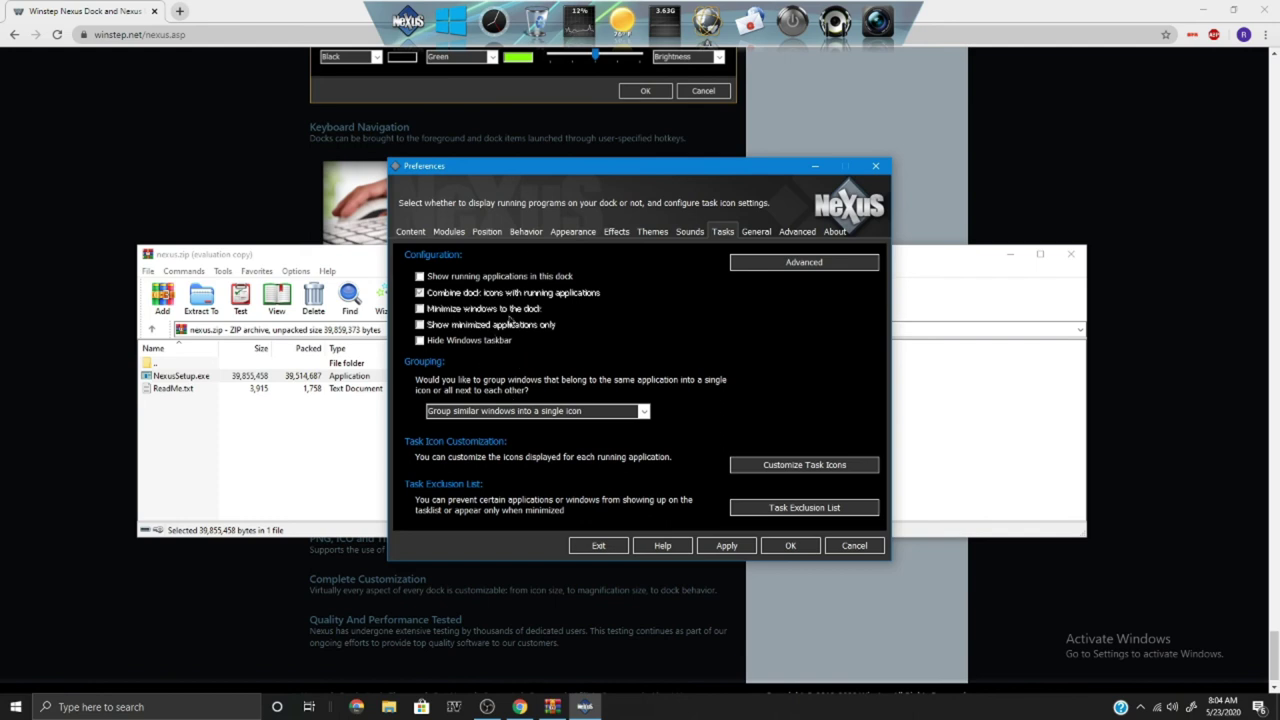
pyautogui.click(742, 233)
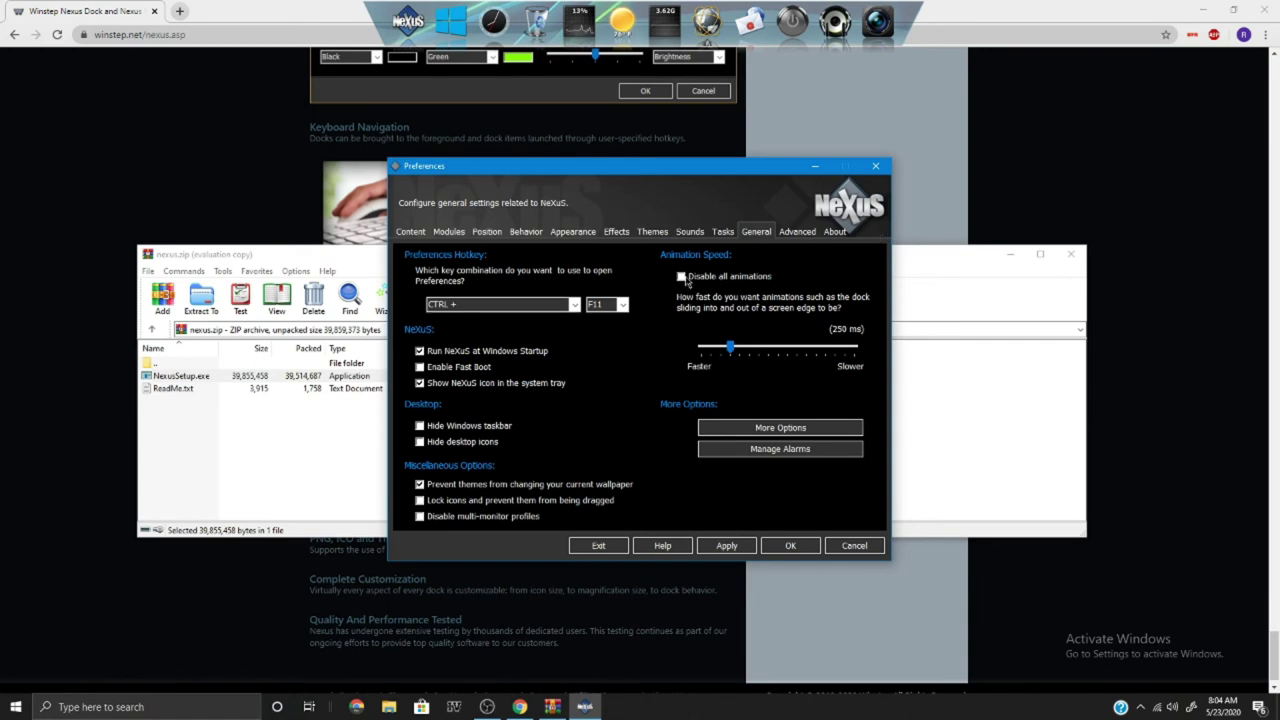
pyautogui.click(797, 236)
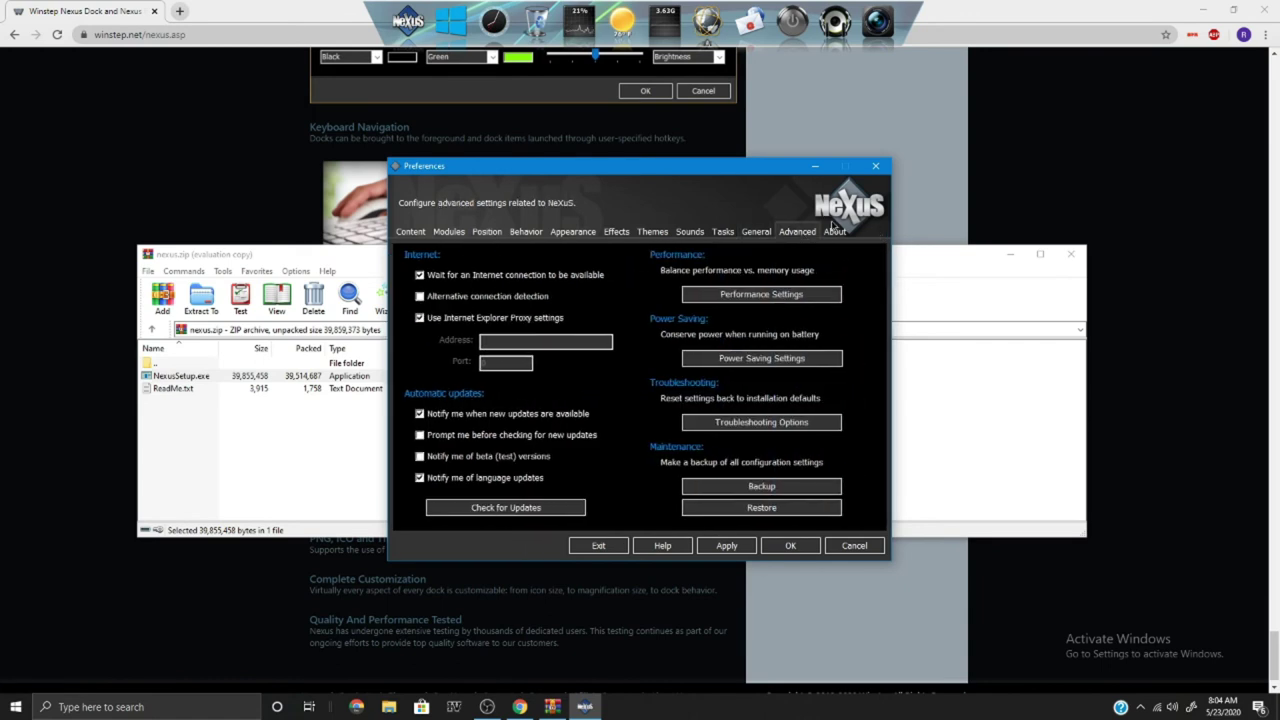
pyautogui.click(833, 229)
pyautogui.click(650, 232)
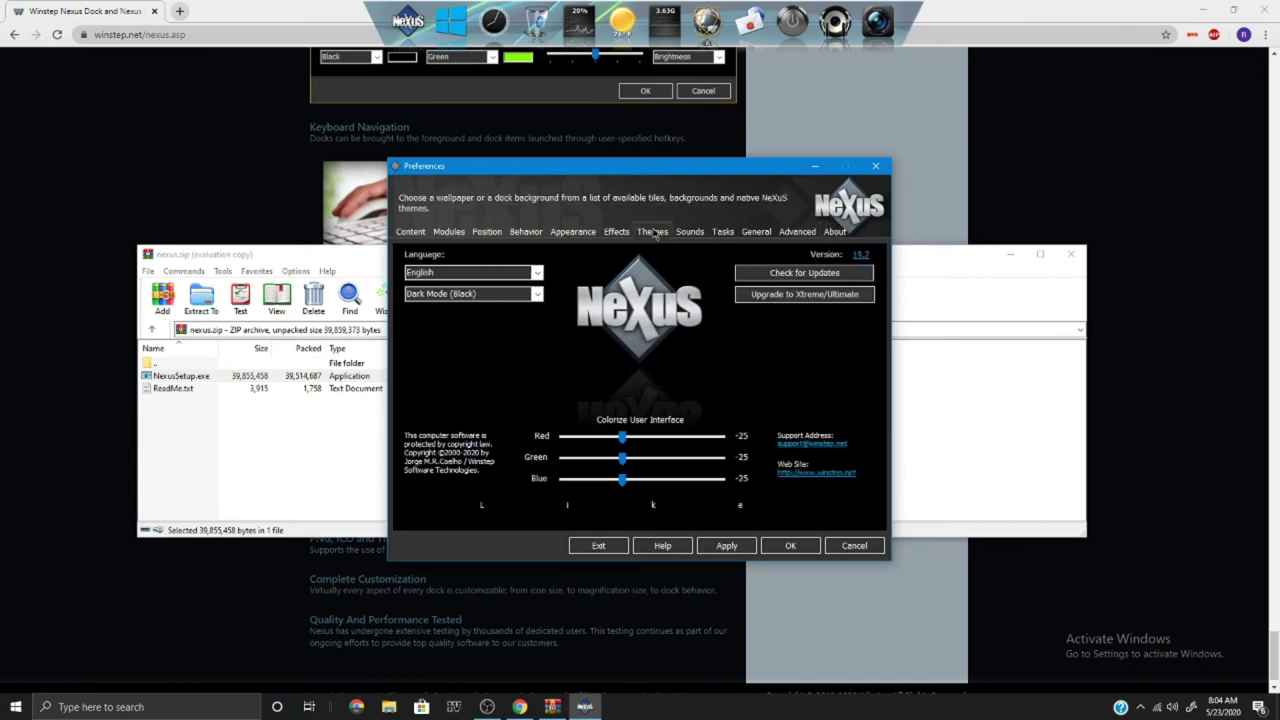
pyautogui.click(618, 232)
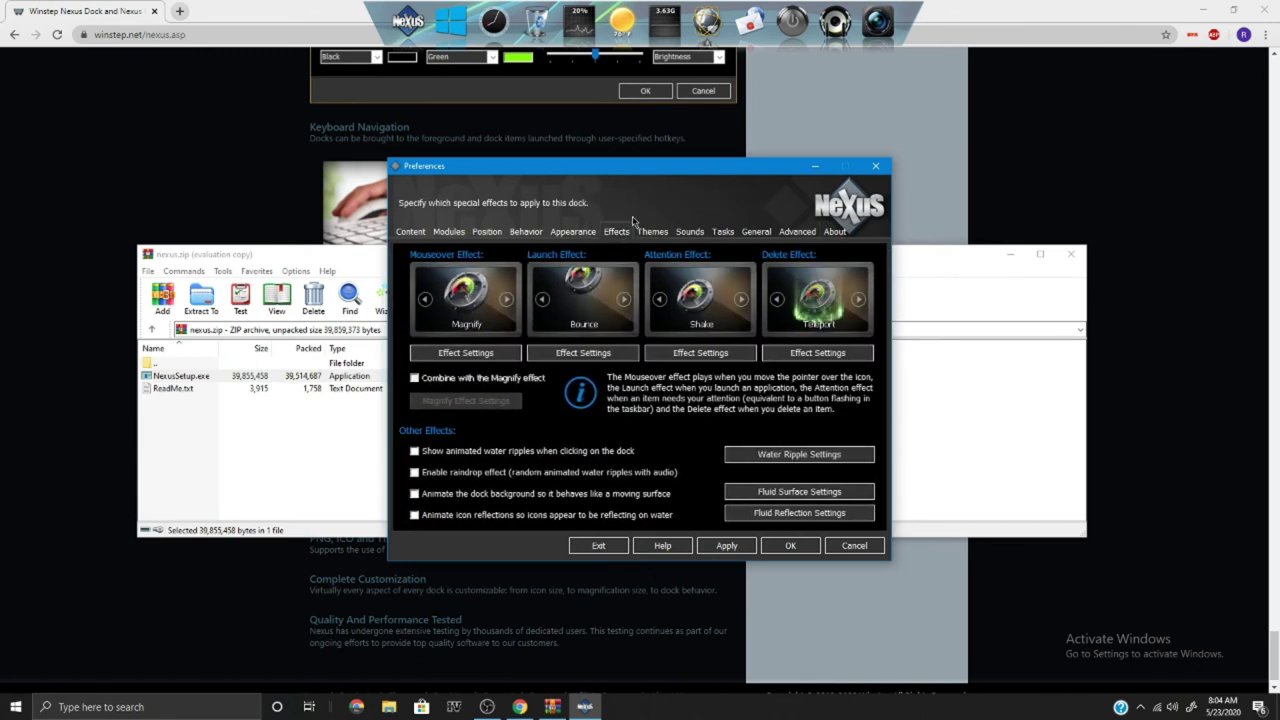
pyautogui.click(573, 231)
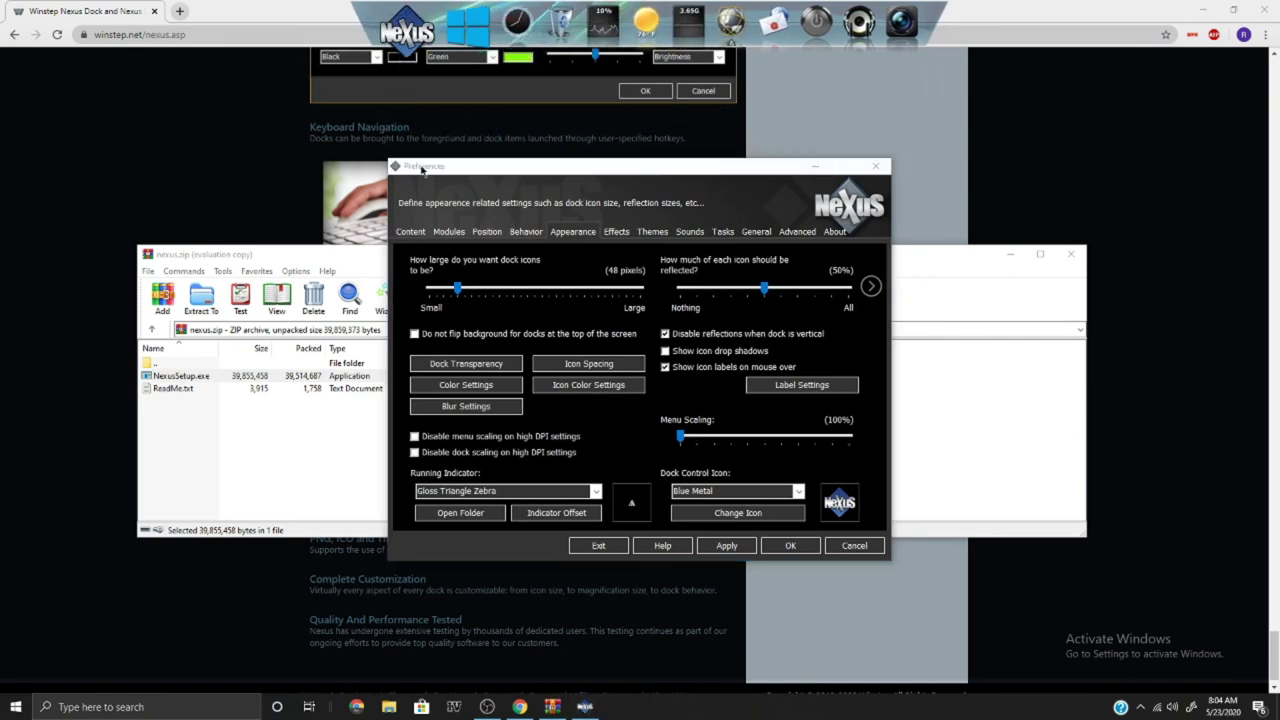
# Check the dock's behavior, position, module, effect and task settings, and close the preferences with the settings accepted.
pyautogui.click(580, 260)
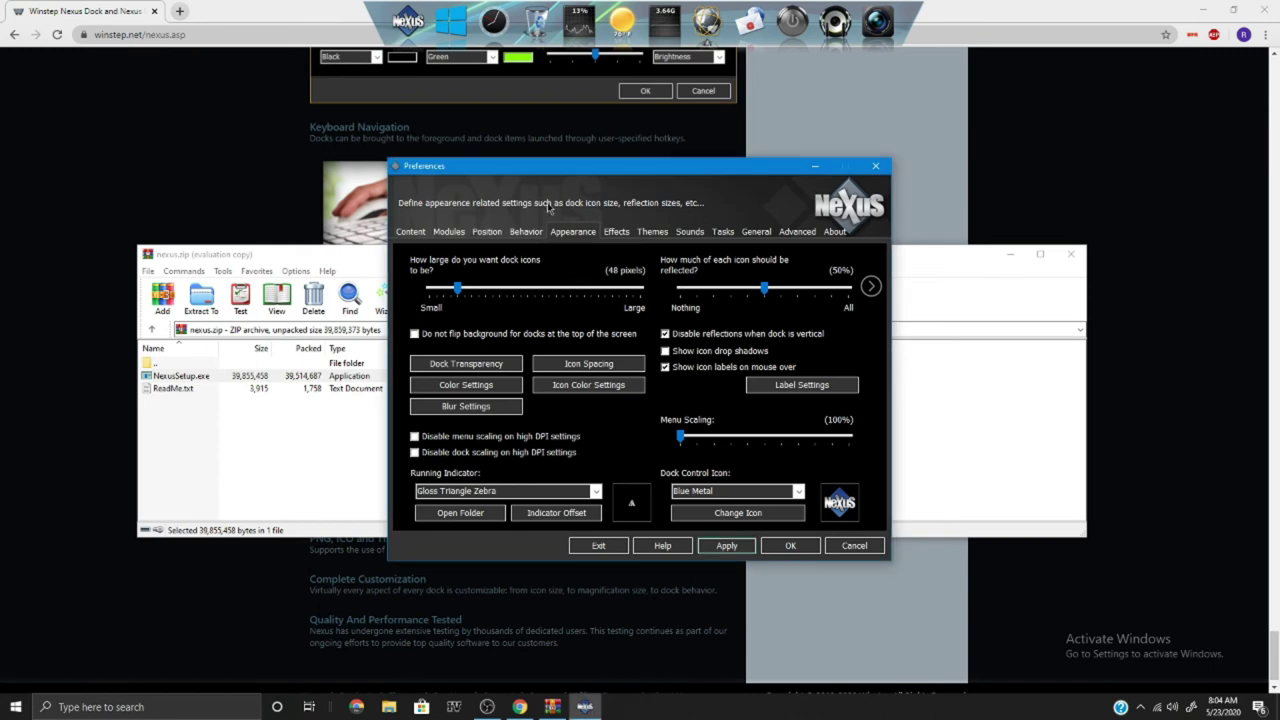
pyautogui.click(526, 232)
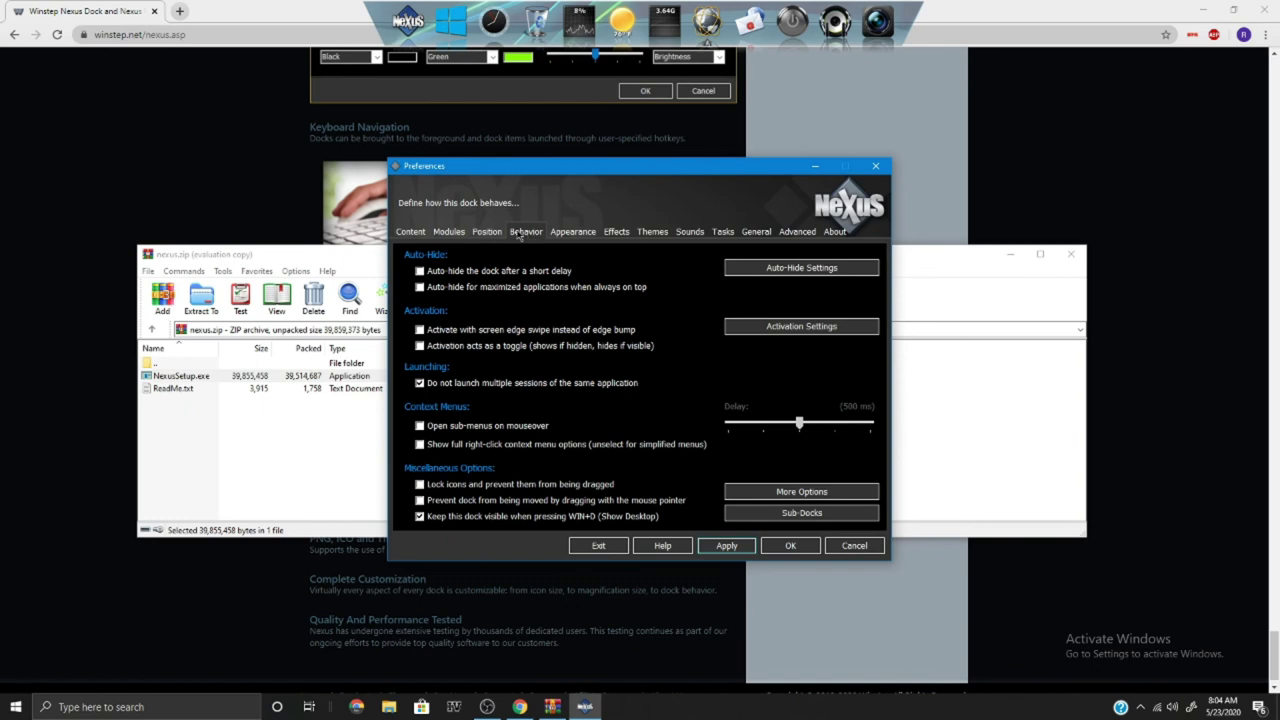
pyautogui.click(494, 236)
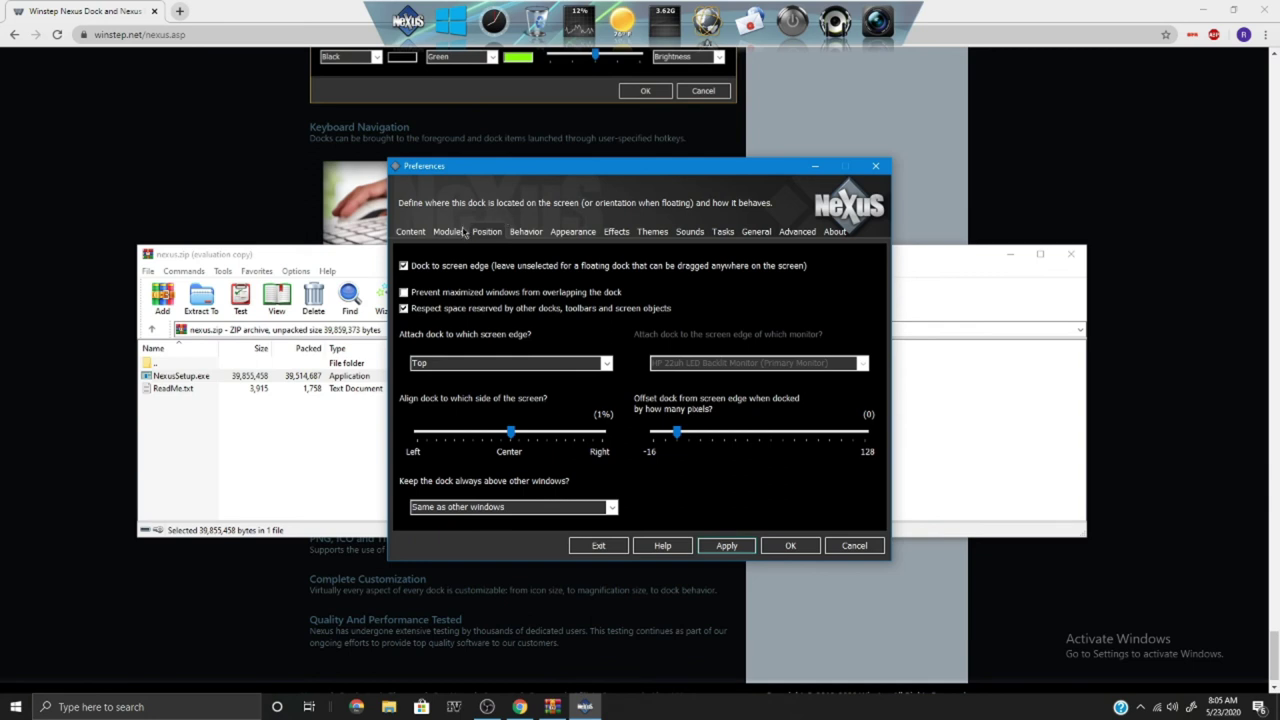
pyautogui.click(450, 232)
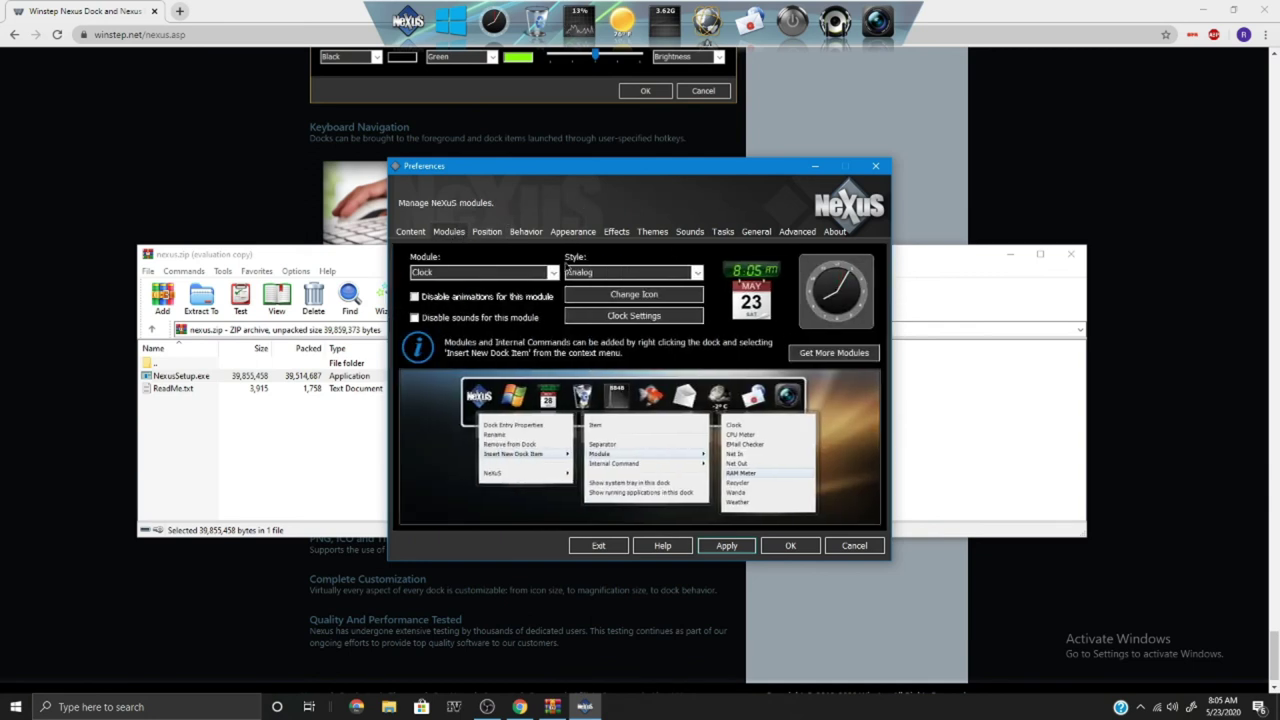
pyautogui.click(612, 231)
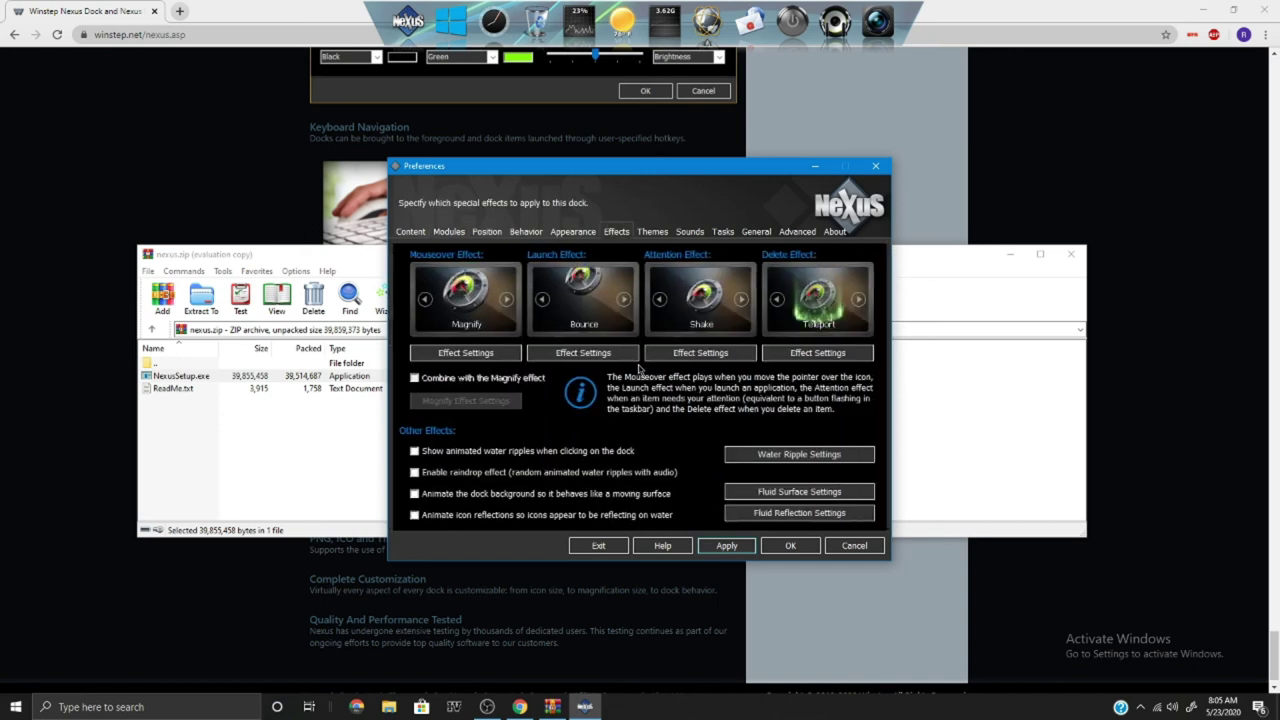
pyautogui.click(722, 232)
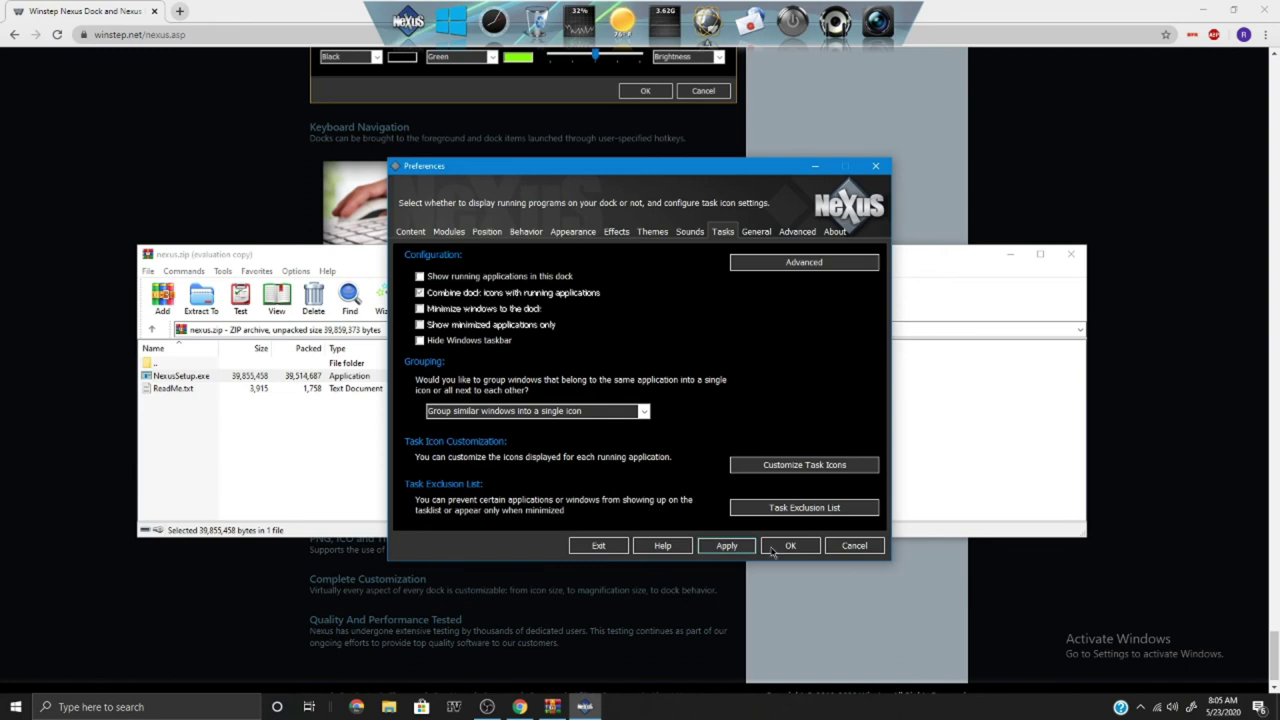
pyautogui.click(789, 545)
pyautogui.click(600, 420)
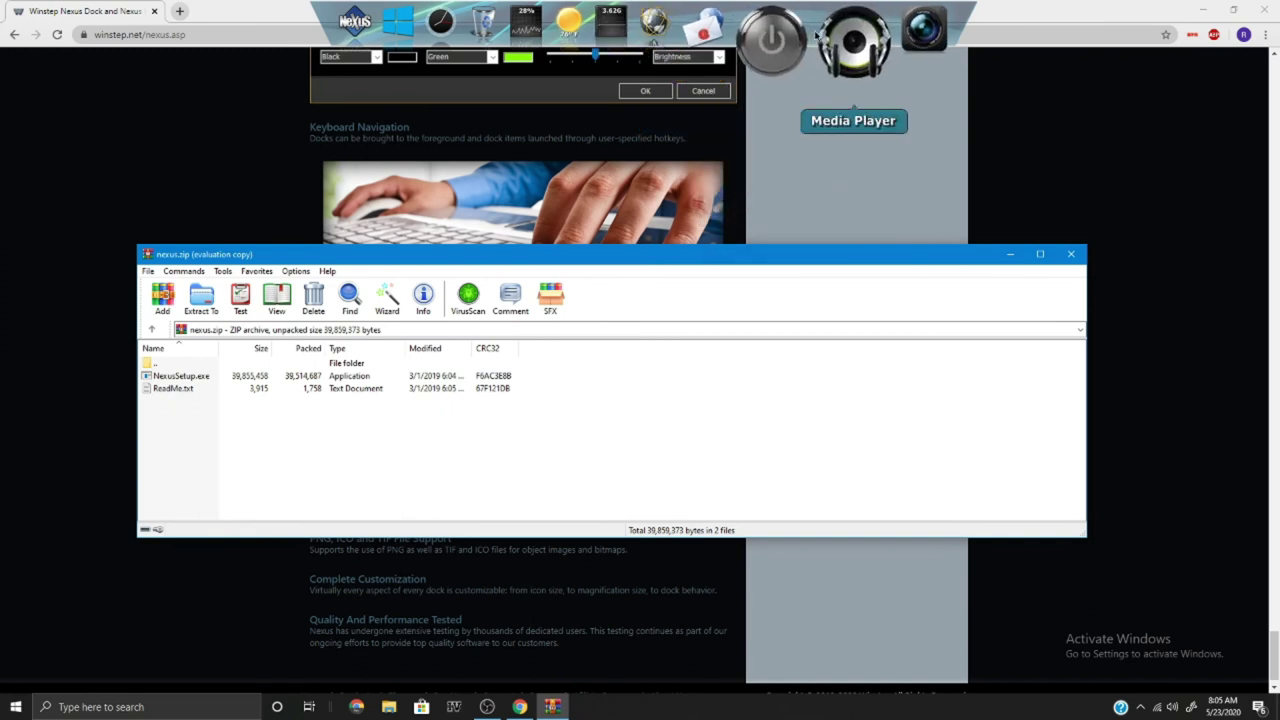
# Reopen the dock preferences, preview the Light Mode and Winstep interface styles, and return to Dark Mode (Black).
pyautogui.click(800, 42)
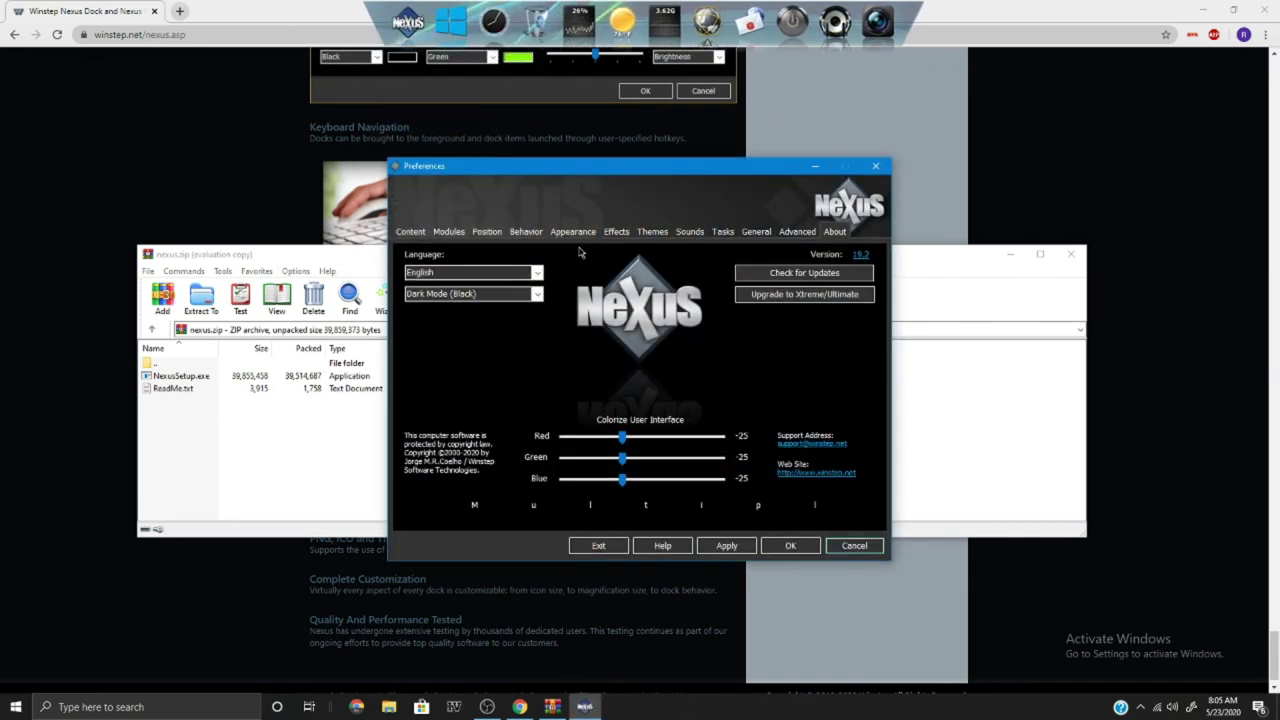
pyautogui.click(470, 294)
pyautogui.click(447, 341)
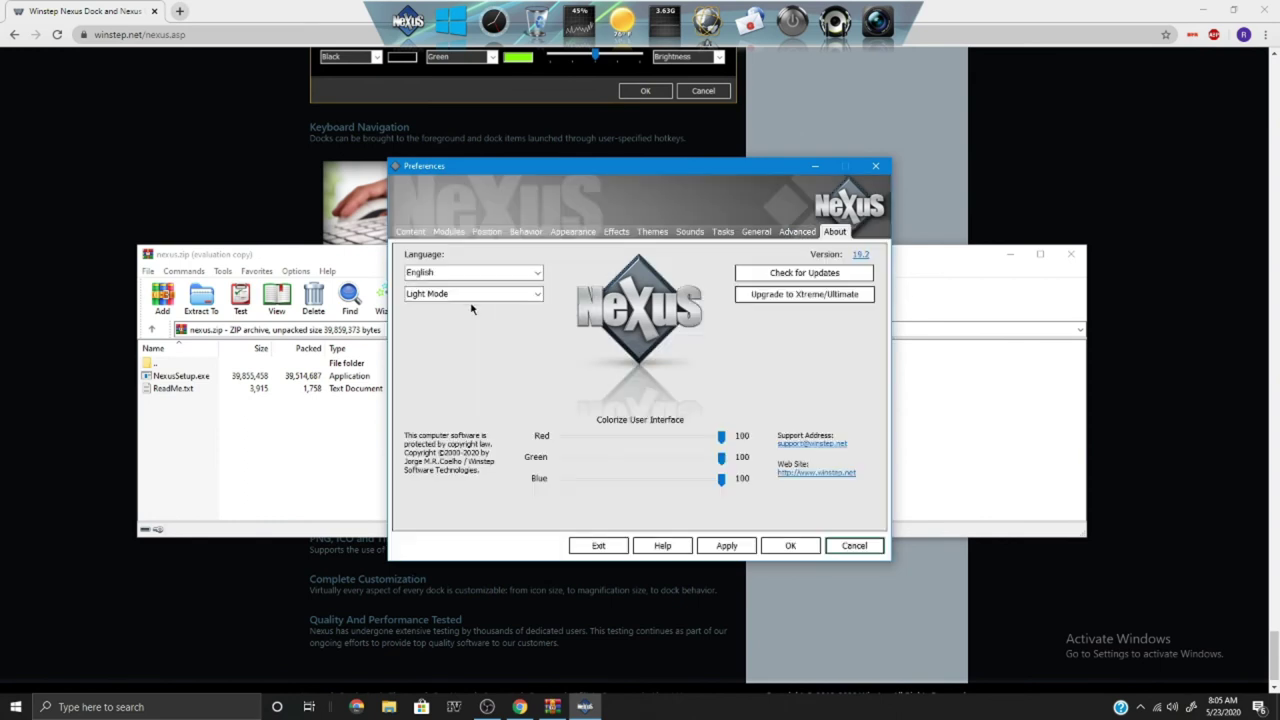
pyautogui.click(434, 298)
pyautogui.click(451, 351)
pyautogui.click(470, 296)
pyautogui.click(450, 319)
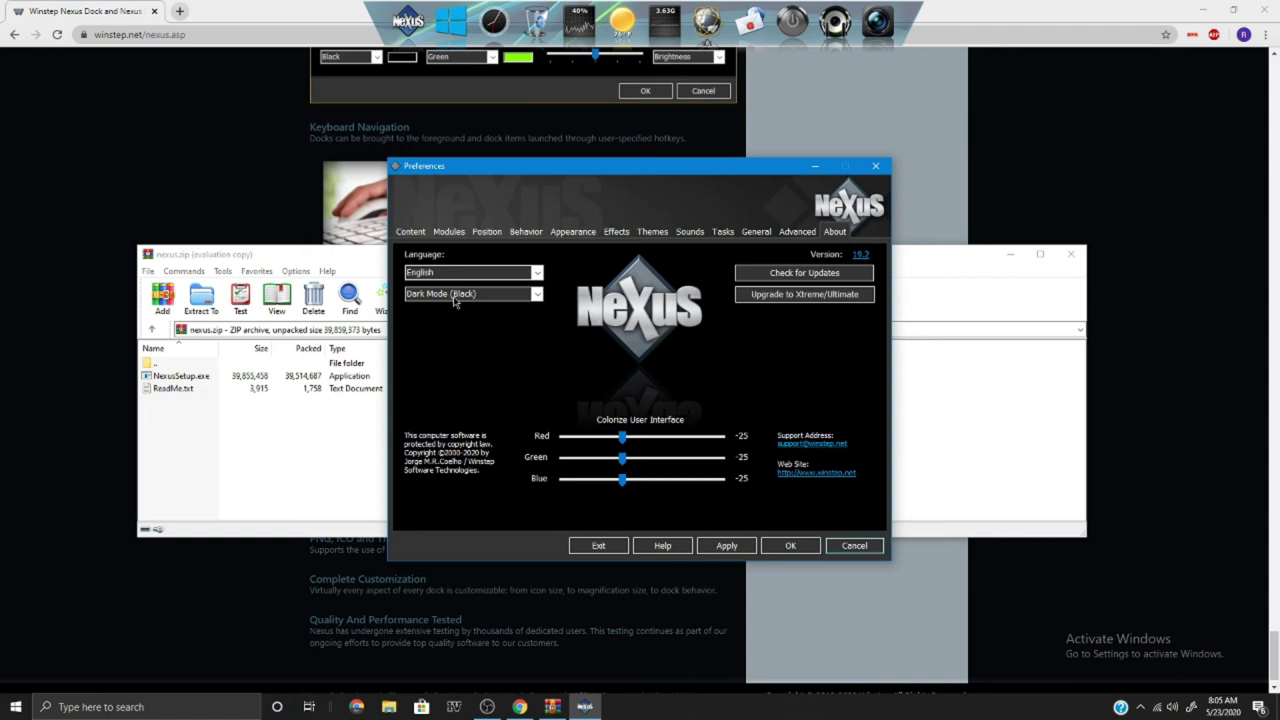
# Compare the Dark Mode (Gray), Winstep and Dark Mode (Black) interface styles, and select Dark Mode (Gray).
pyautogui.click(455, 294)
pyautogui.click(440, 329)
pyautogui.click(470, 294)
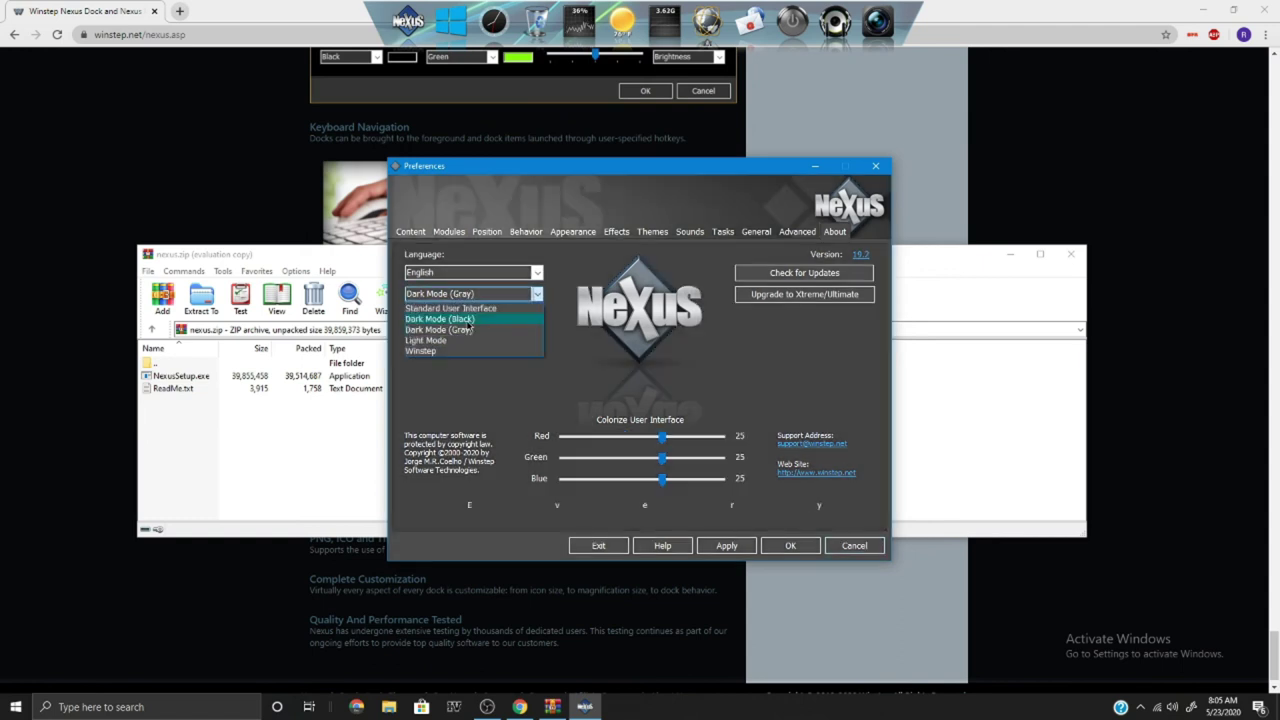
pyautogui.click(465, 351)
pyautogui.click(440, 294)
pyautogui.click(438, 319)
pyautogui.click(440, 294)
pyautogui.click(440, 329)
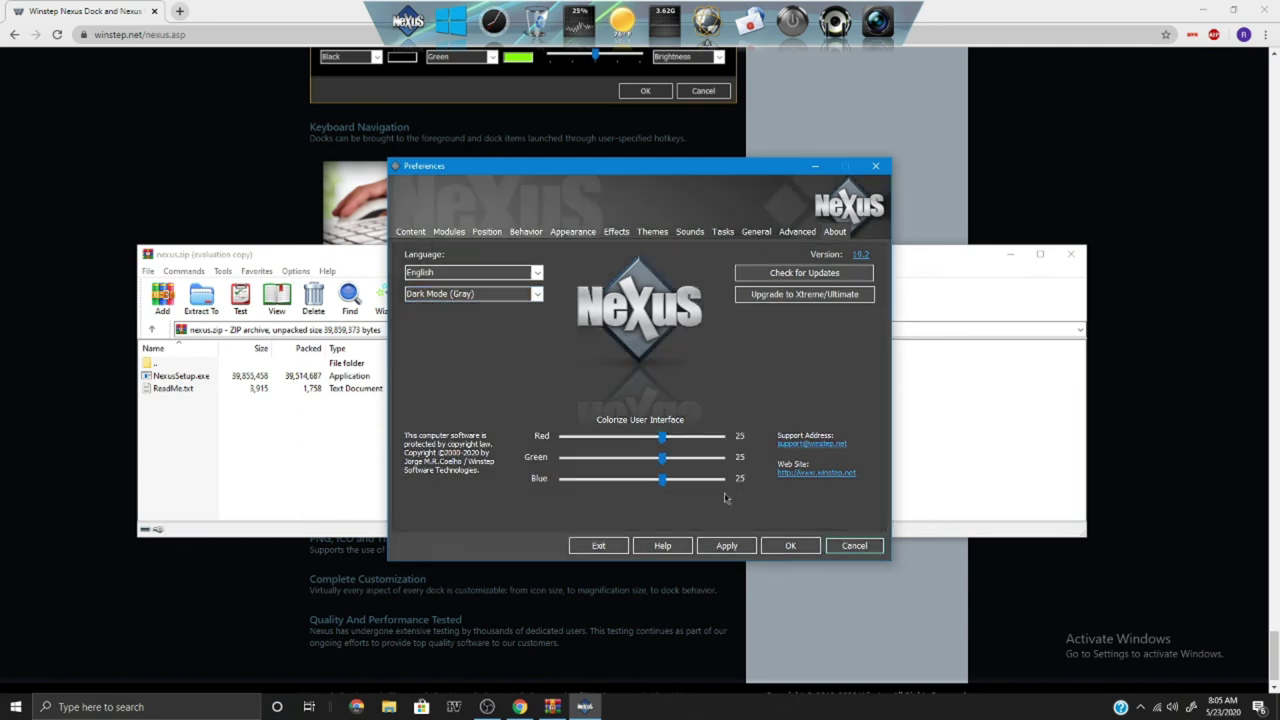
# Apply the Dark Mode (Gray) interface style and review the dock's sound, version information and theme settings.
pyautogui.click(722, 546)
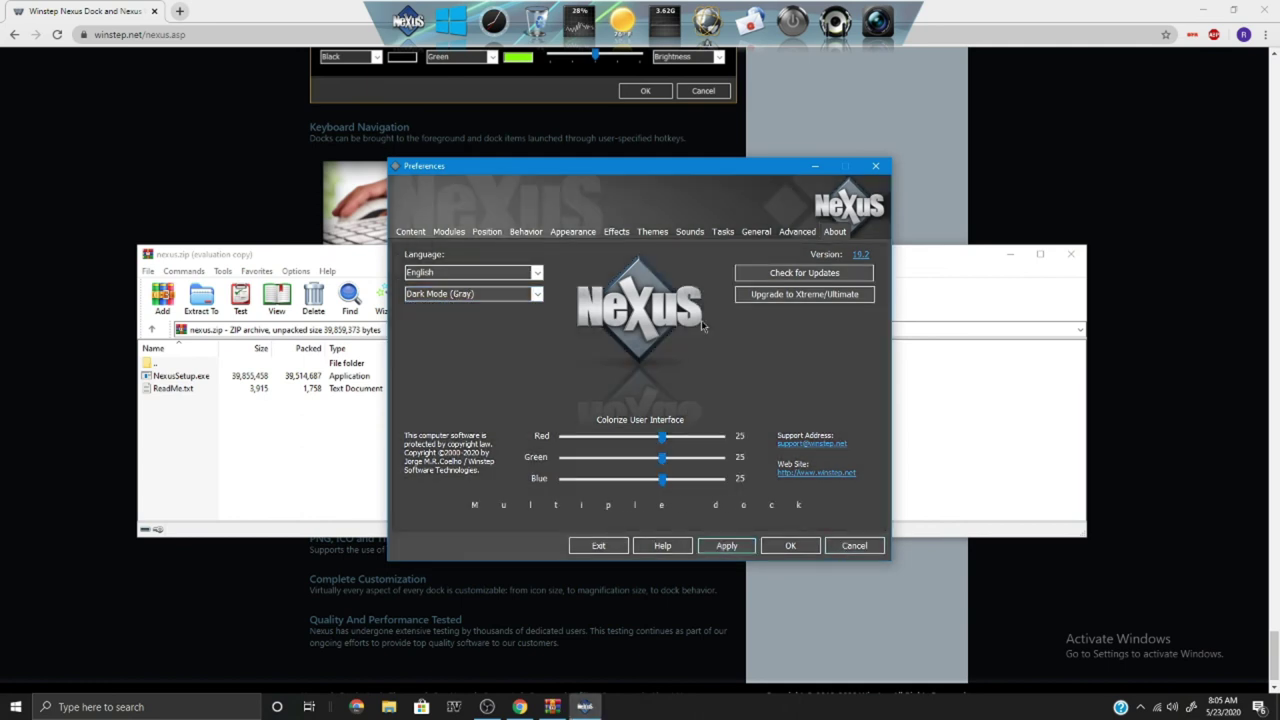
pyautogui.click(690, 231)
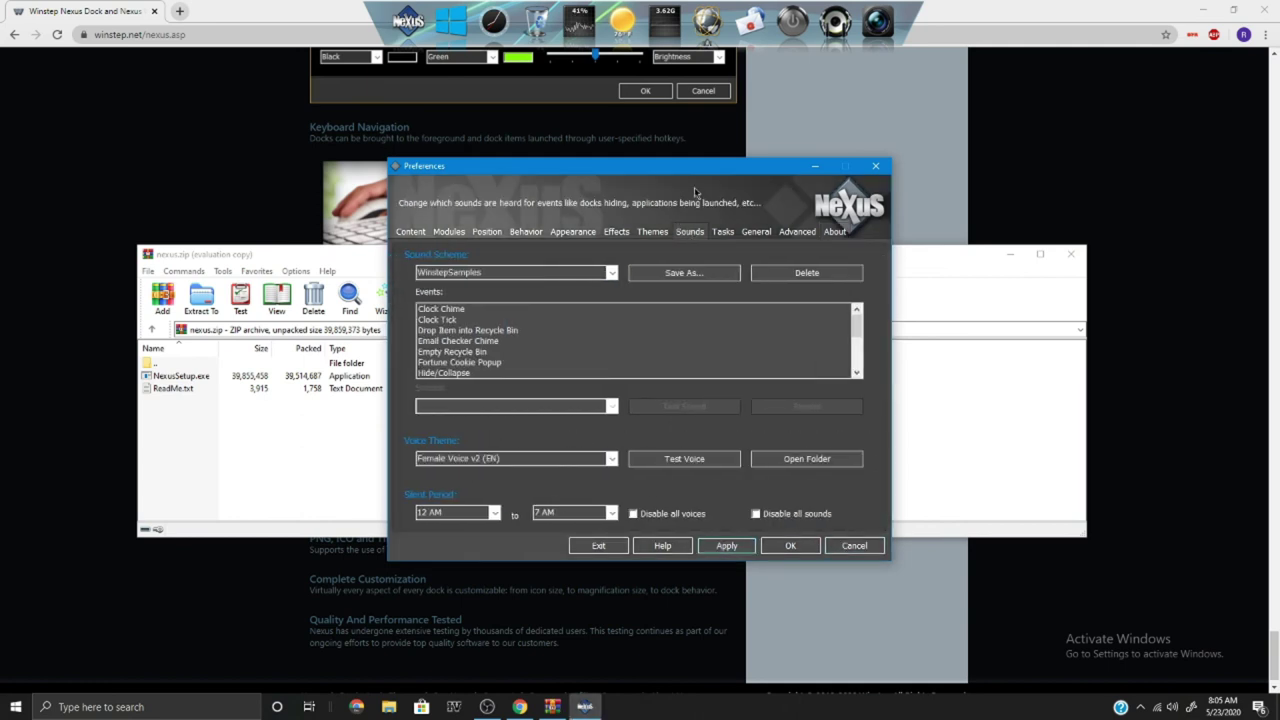
pyautogui.click(840, 231)
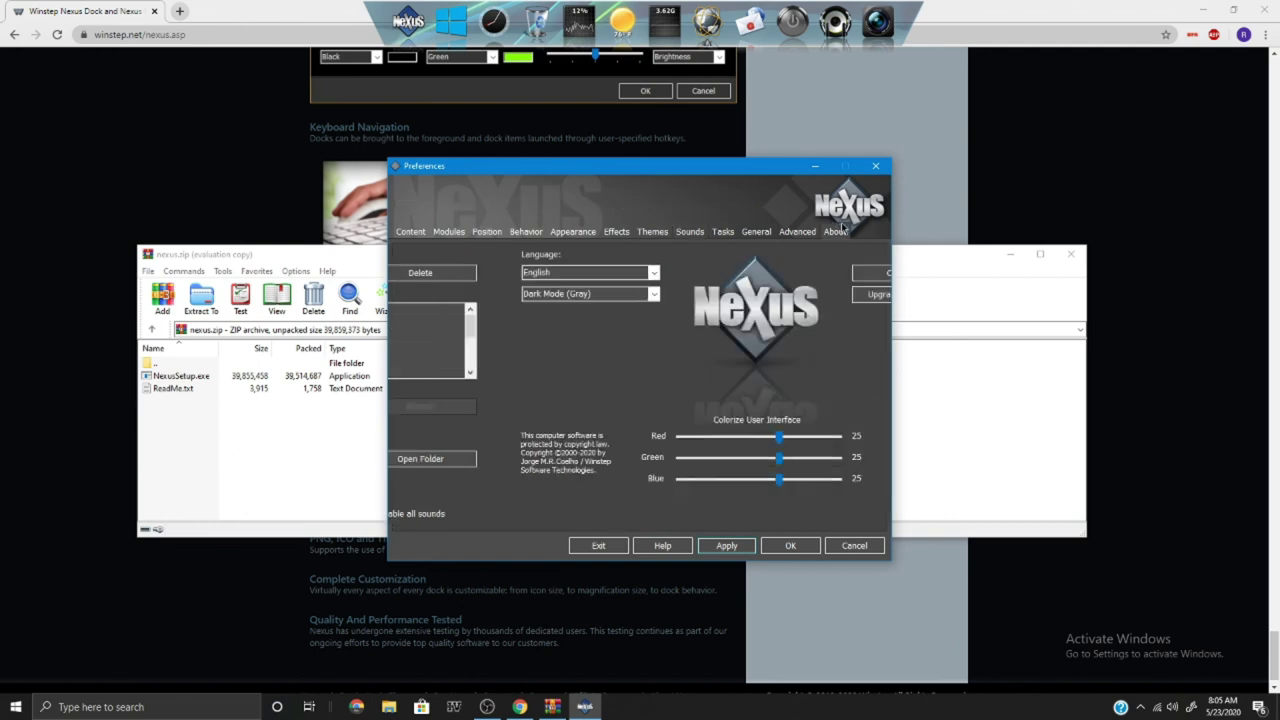
pyautogui.click(652, 232)
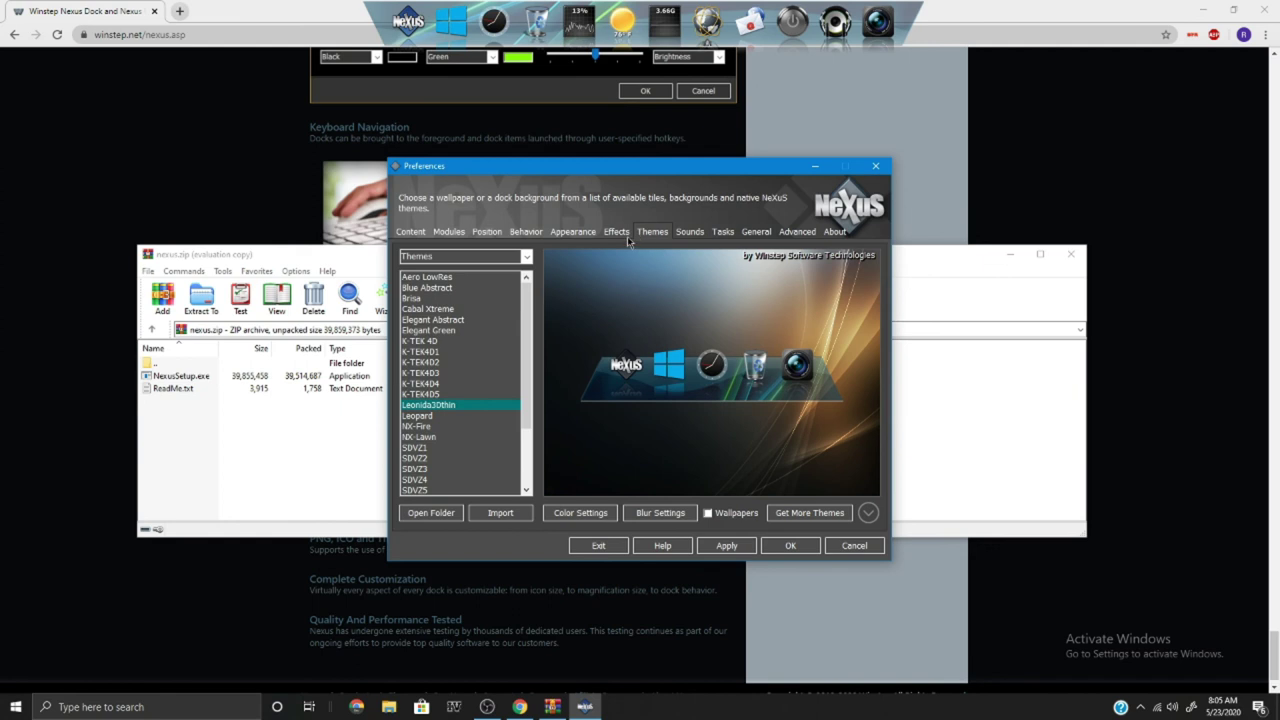
# Enable animated water ripples on dock clicks, the moving-surface dock background and the animated water reflections of icons.
pyautogui.click(627, 236)
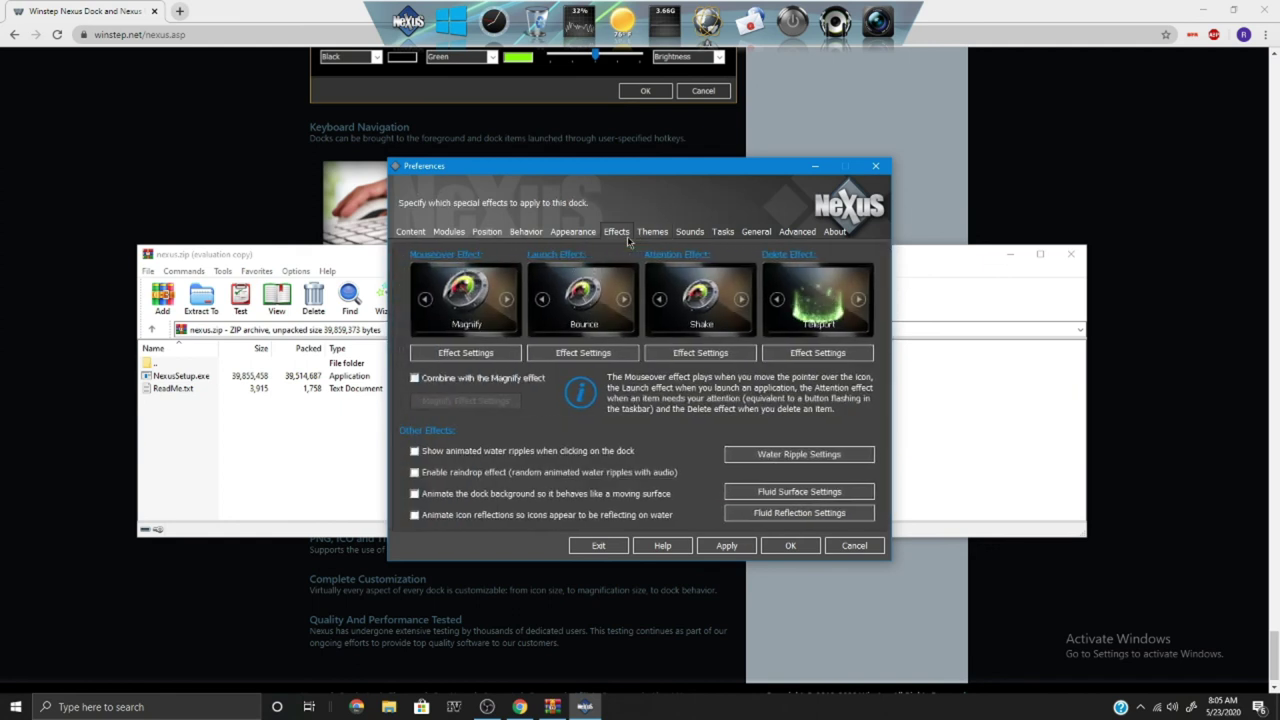
pyautogui.click(414, 451)
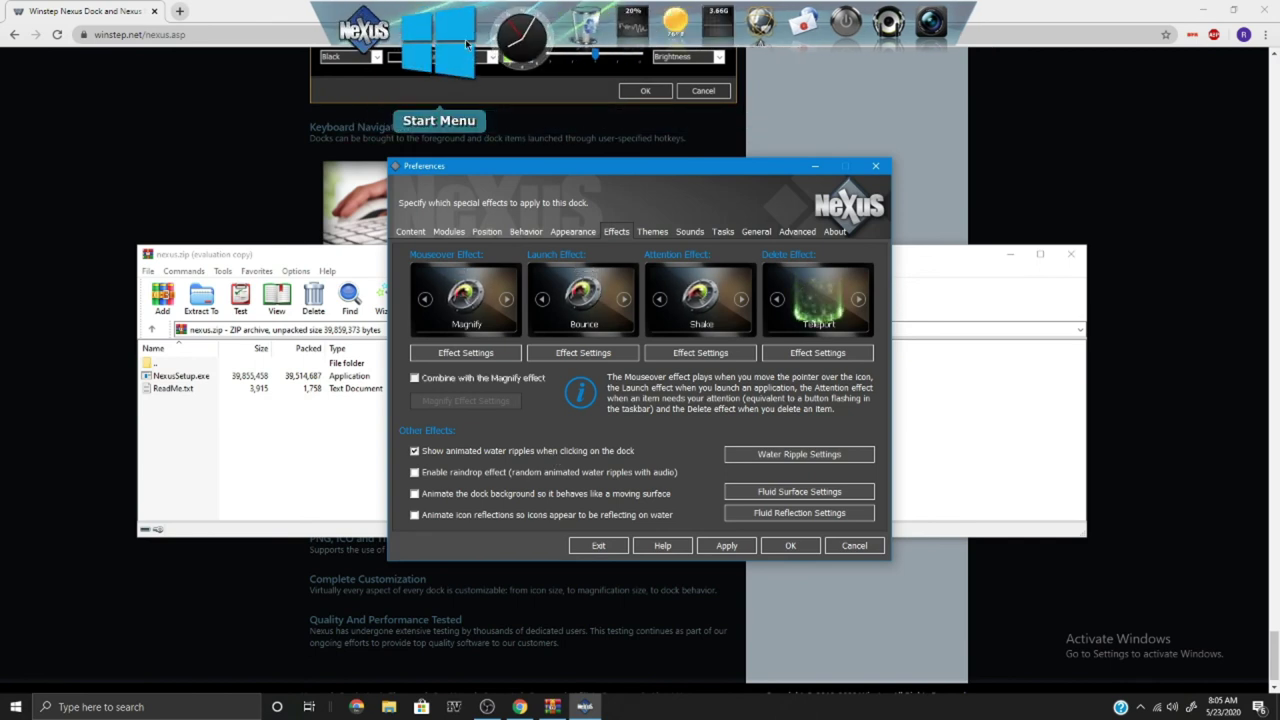
pyautogui.click(598, 497)
# Apply the effect settings, close the preferences with them accepted, and close the nexus.zip archive window.
pyautogui.click(722, 545)
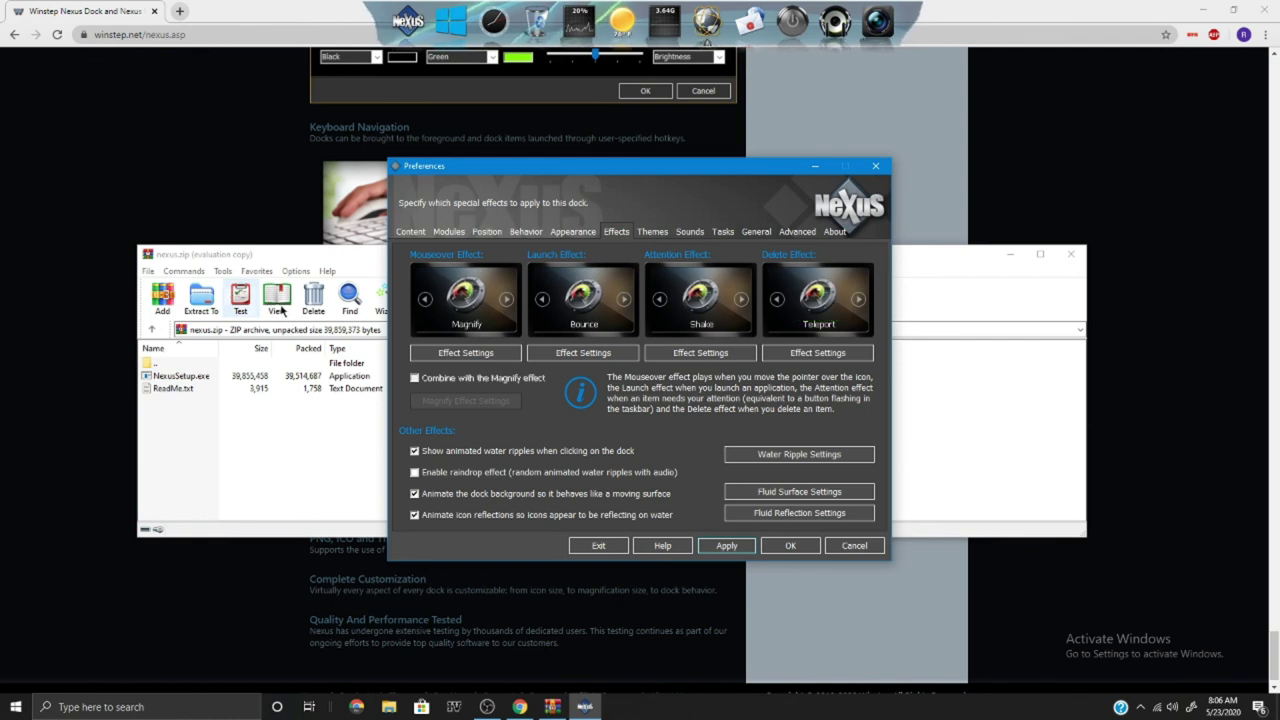
pyautogui.click(769, 546)
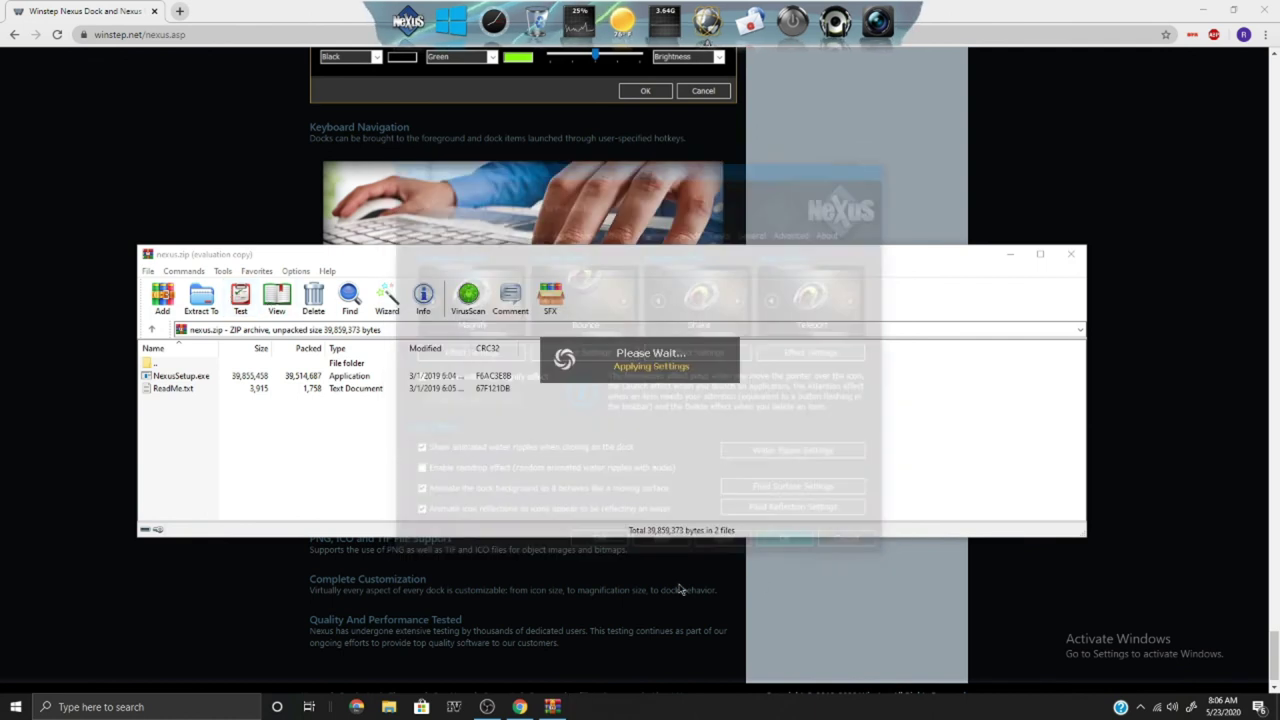
pyautogui.click(1070, 254)
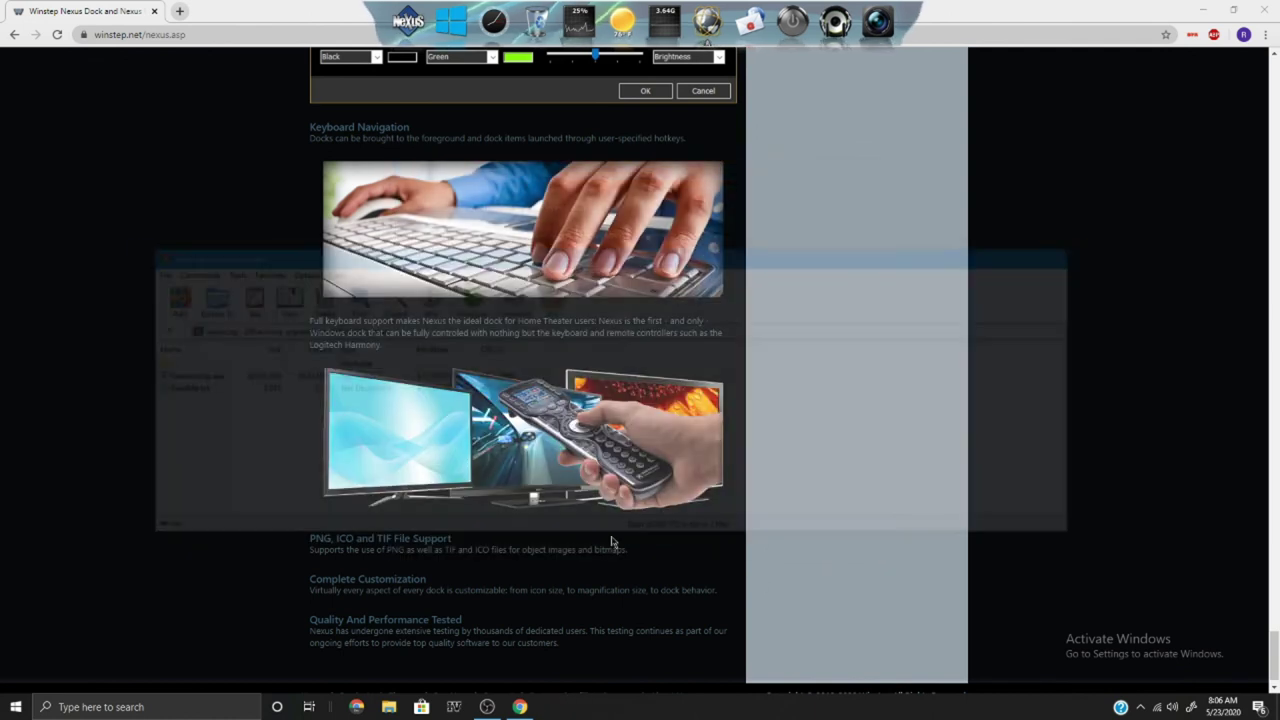